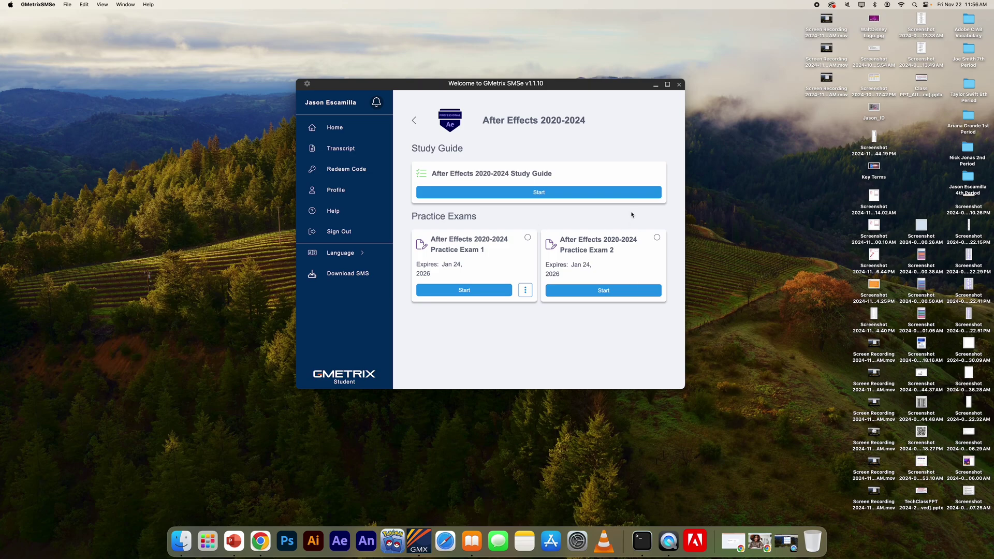
Start a new Training-mode attempt of Practice Exam 2 using the second access code.
{"action": "left_click", "coordinate": [597, 292]}
{"action": "left_click", "coordinate": [607, 147]}
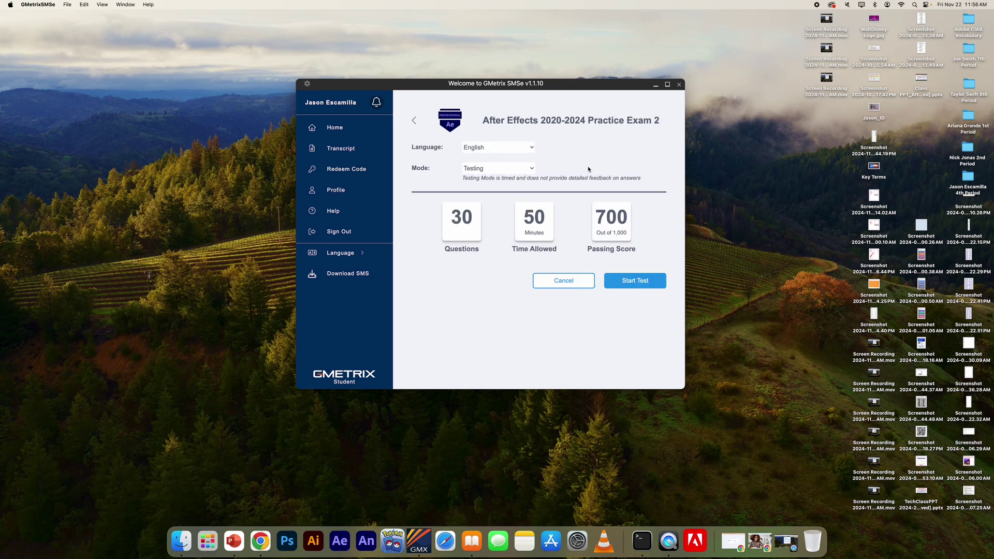
{"action": "left_click", "coordinate": [502, 169]}
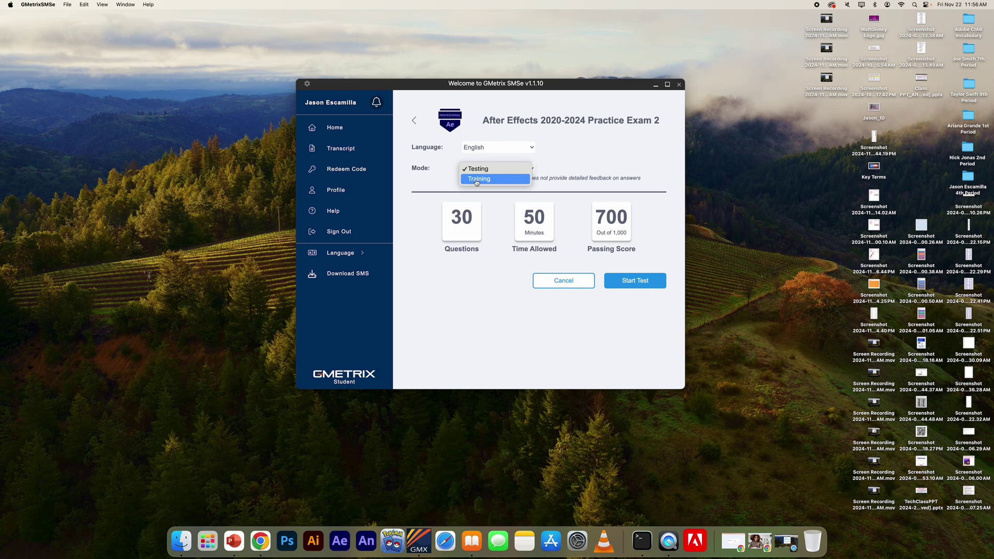
{"action": "left_click", "coordinate": [483, 181]}
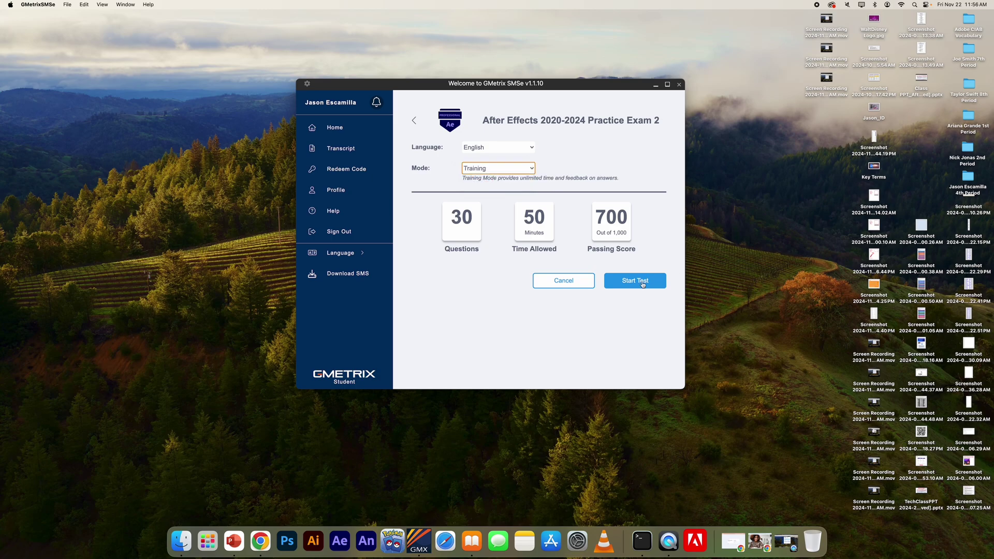
{"action": "left_click", "coordinate": [642, 282]}
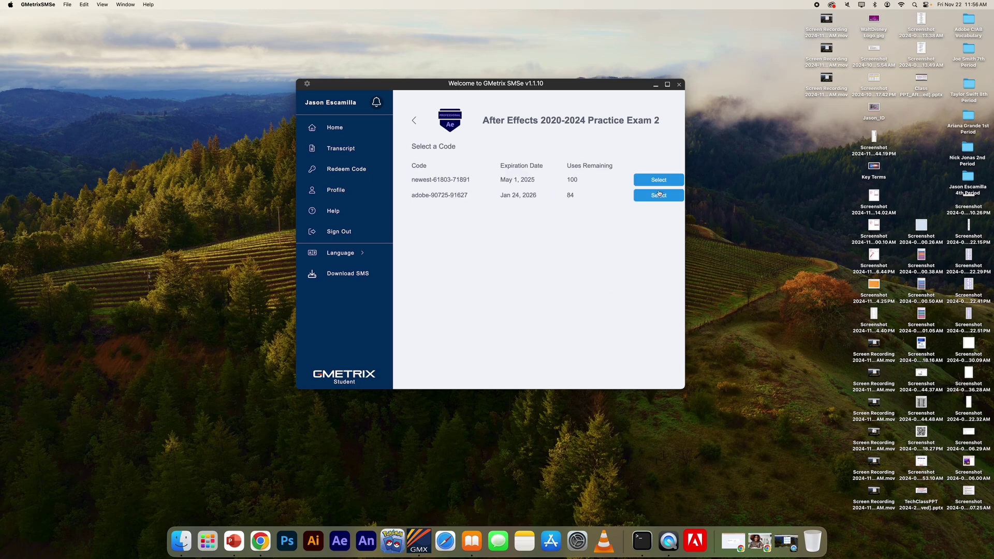
{"action": "left_click", "coordinate": [658, 194]}
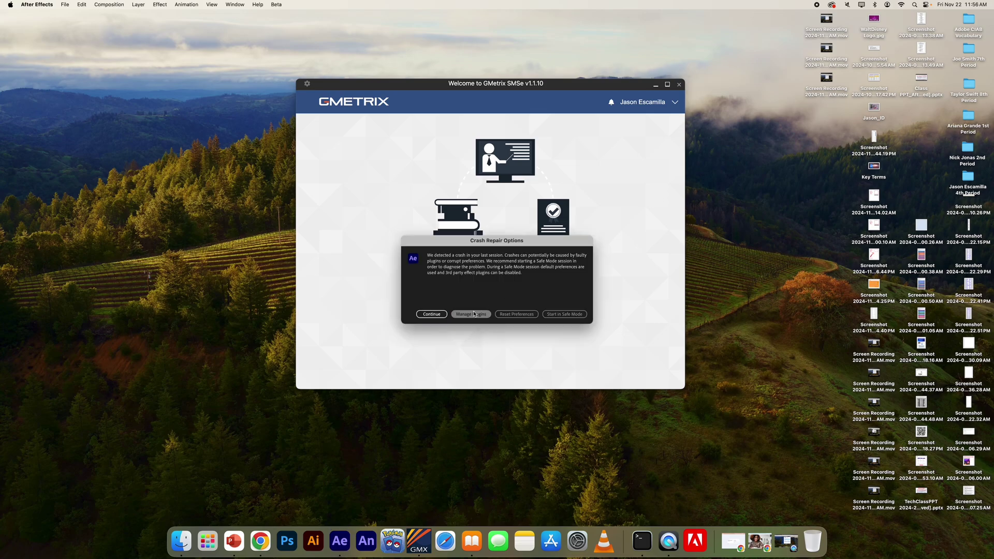
Dismiss the crash prompt, match Hue, Saturation, RGB, Contrast and Vibrance to their definitions, and submit.
{"action": "left_click", "coordinate": [430, 315]}
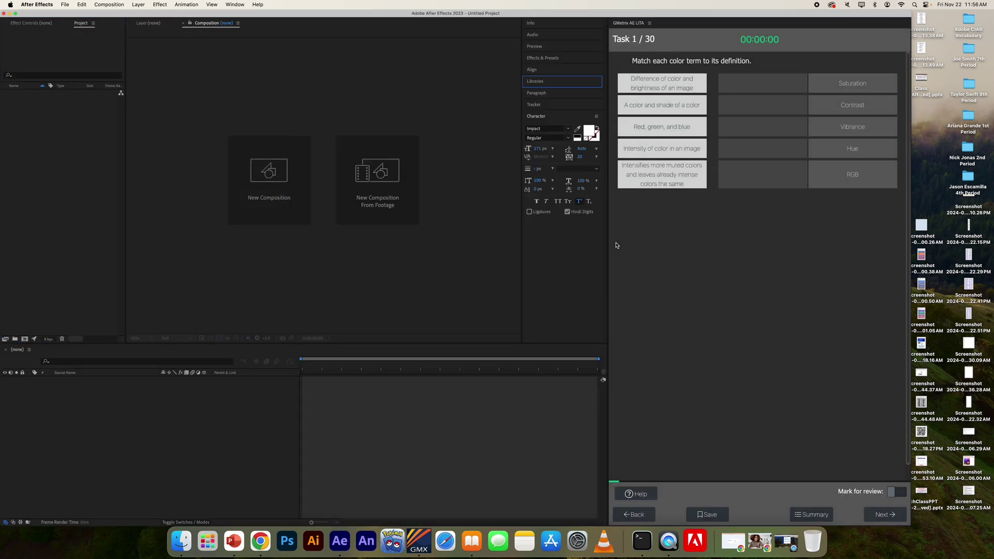
{"action": "left_click", "coordinate": [634, 494]}
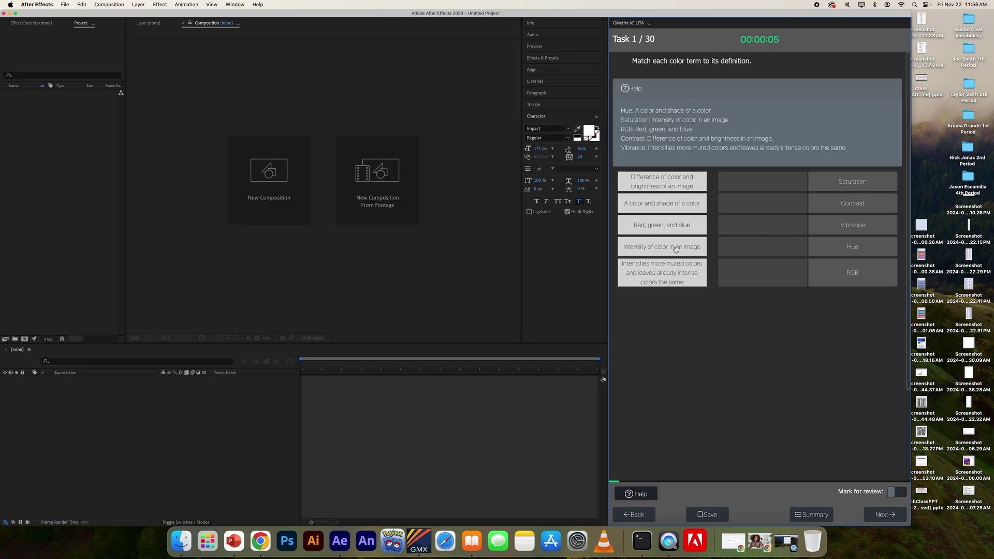
{"action": "left_click_drag", "start_coordinate": [642, 203], "coordinate": [751, 247]}
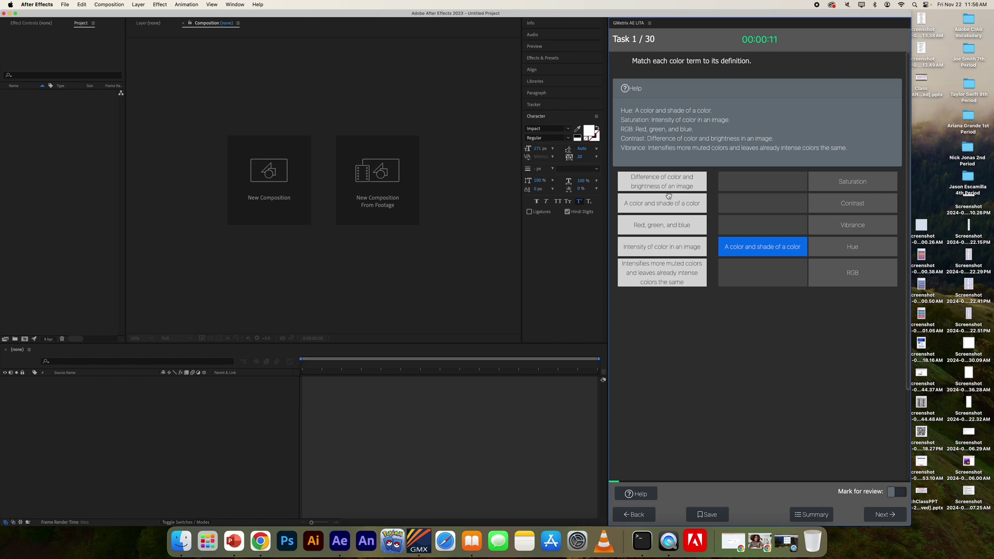
{"action": "left_click_drag", "start_coordinate": [674, 248], "coordinate": [747, 184]}
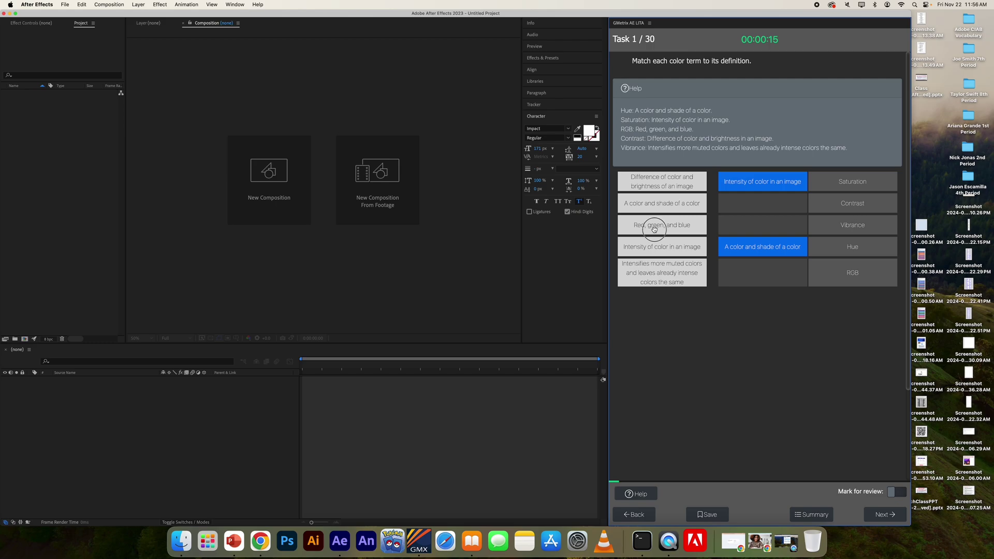
{"action": "left_click_drag", "start_coordinate": [655, 228], "coordinate": [757, 274]}
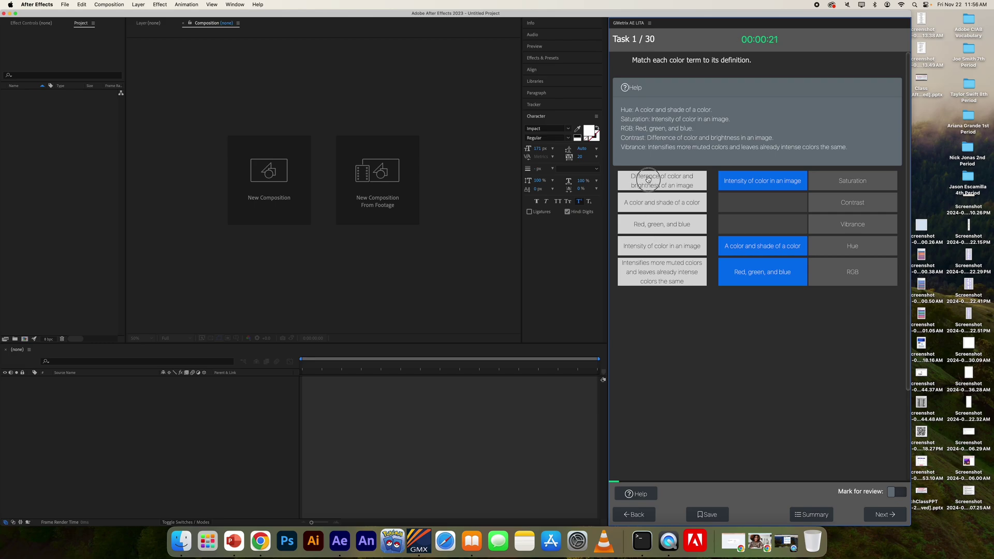
{"action": "left_click_drag", "start_coordinate": [649, 179], "coordinate": [742, 208]}
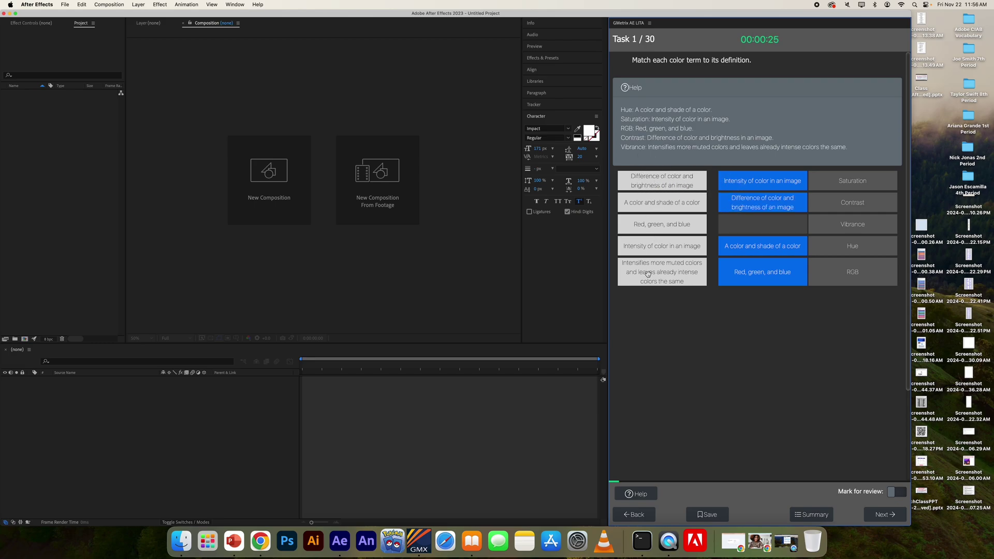
{"action": "left_click_drag", "start_coordinate": [657, 282], "coordinate": [776, 224]}
{"action": "left_click", "coordinate": [884, 517]}
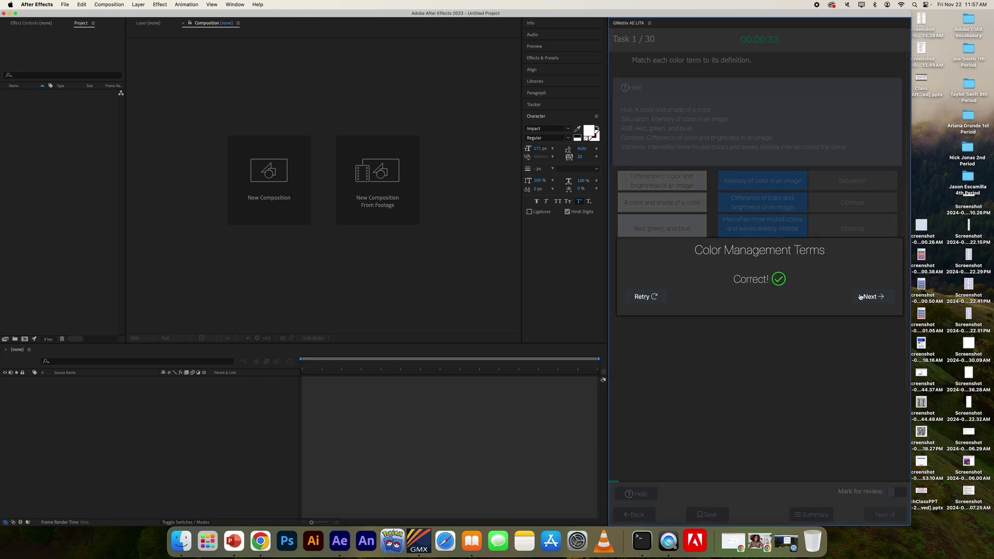
Convert HeadphonesIcon.ai into a shape layer with Create Shapes from Vector Layer.
{"action": "left_click", "coordinate": [871, 296]}
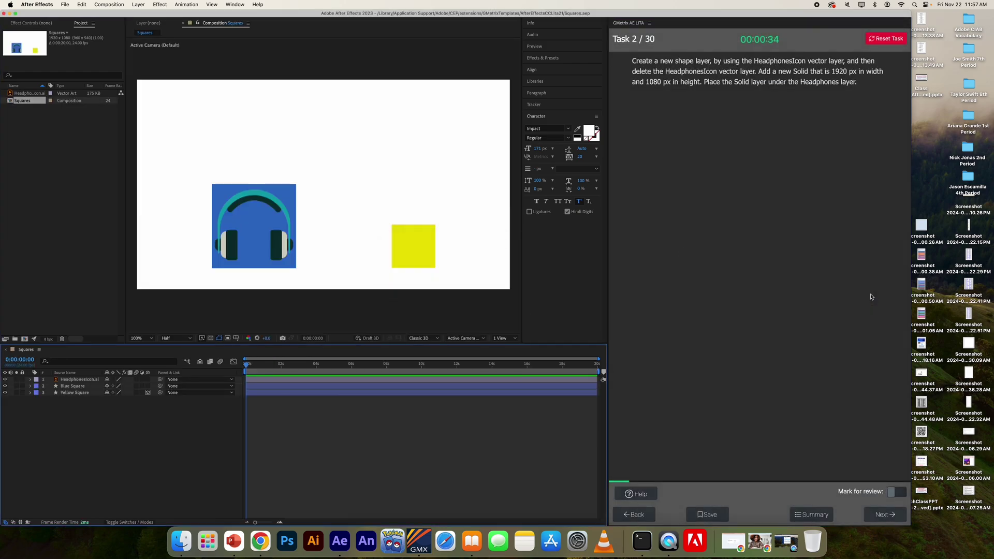
{"action": "left_click", "coordinate": [641, 493]}
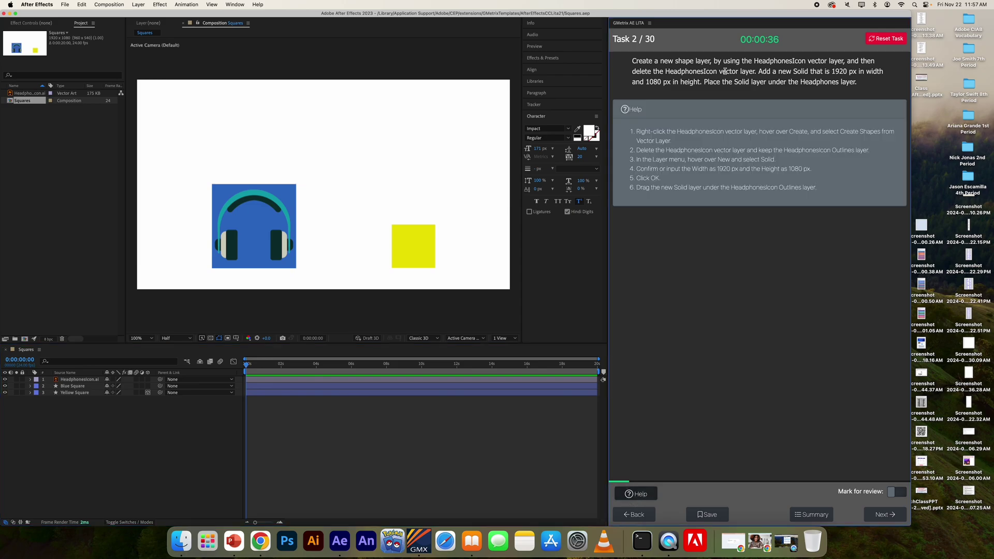
{"action": "left_click_drag", "start_coordinate": [752, 61], "coordinate": [845, 61]}
{"action": "left_click", "coordinate": [87, 381]}
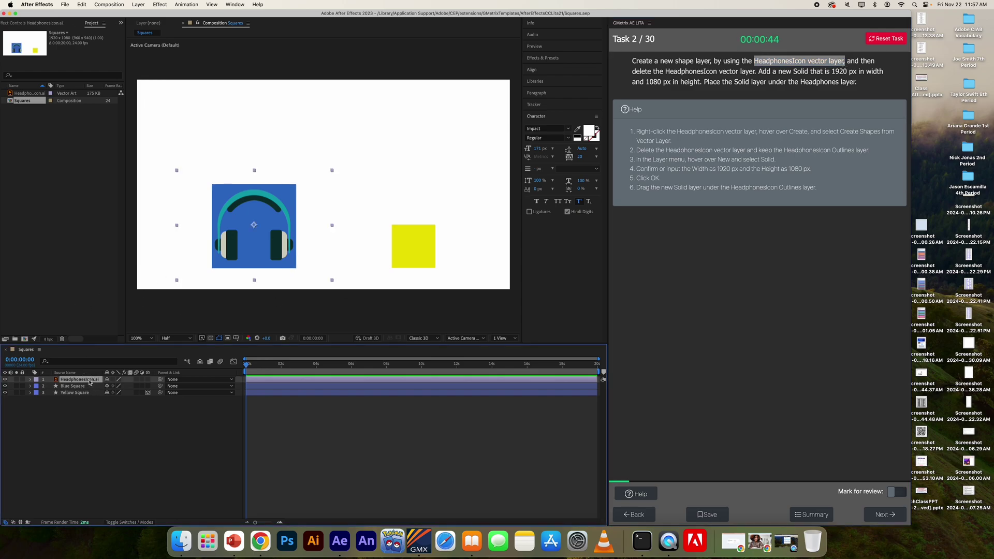
{"action": "right_click", "coordinate": [89, 382]}
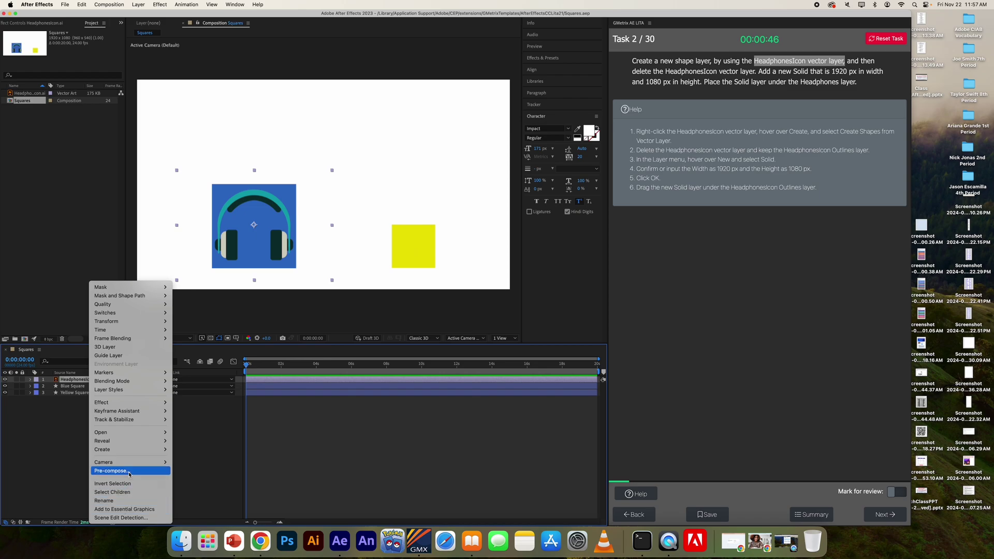
{"action": "mouse_move", "coordinate": [124, 453]}
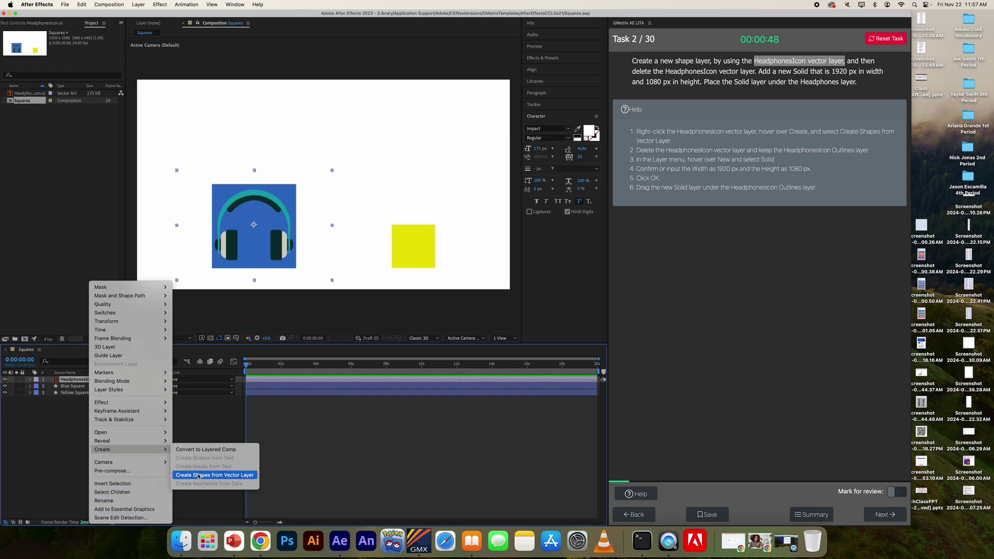
{"action": "left_click", "coordinate": [198, 475]}
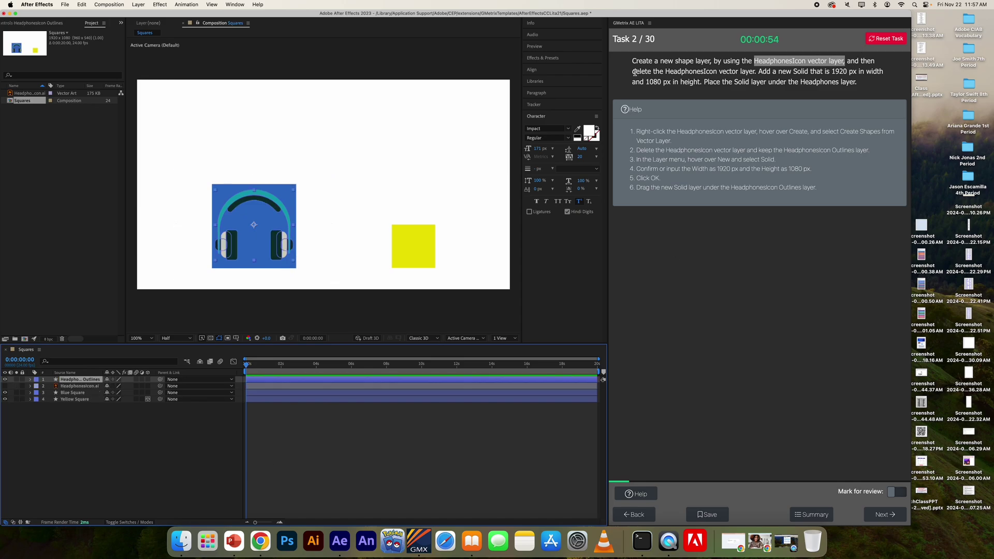
Delete the original HeadphonesIcon.ai vector layer, keeping HeadphonesIcon Outlines visible.
{"action": "left_click_drag", "start_coordinate": [632, 72], "coordinate": [758, 71]}
{"action": "left_click", "coordinate": [77, 386]}
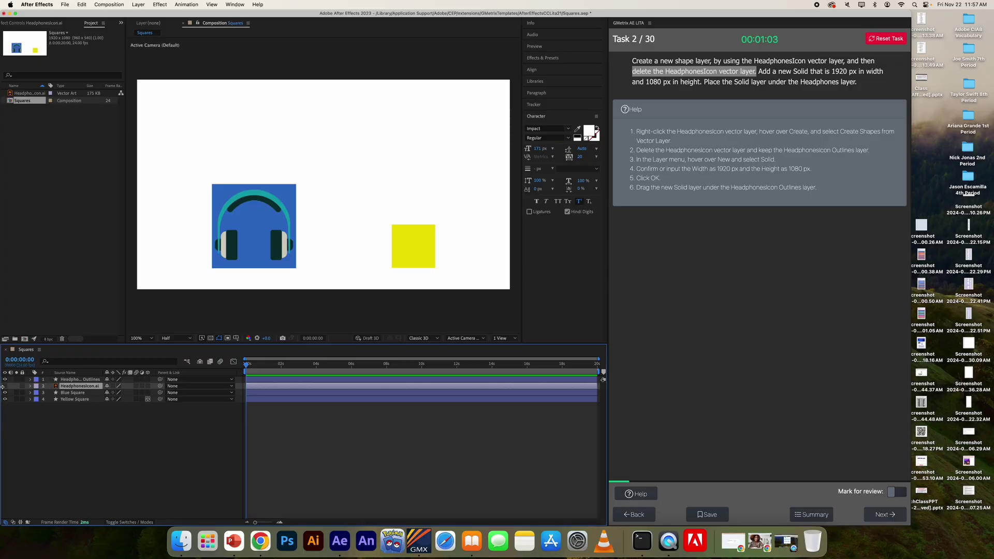
{"action": "left_click", "coordinate": [5, 386]}
{"action": "left_click", "coordinate": [4, 386]}
{"action": "left_click", "coordinate": [5, 387]}
{"action": "left_click", "coordinate": [5, 379]}
{"action": "key", "text": "Delete"}
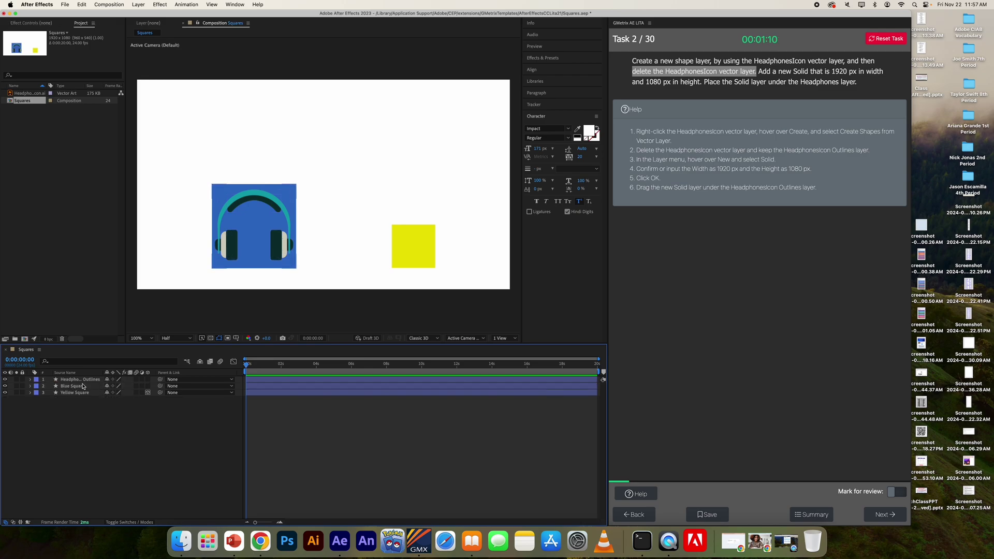
Add a 1920×1080 yellow solid below HeadphonesIcon Outlines and submit Task 2.
{"action": "left_click", "coordinate": [142, 4]}
{"action": "mouse_move", "coordinate": [171, 16]}
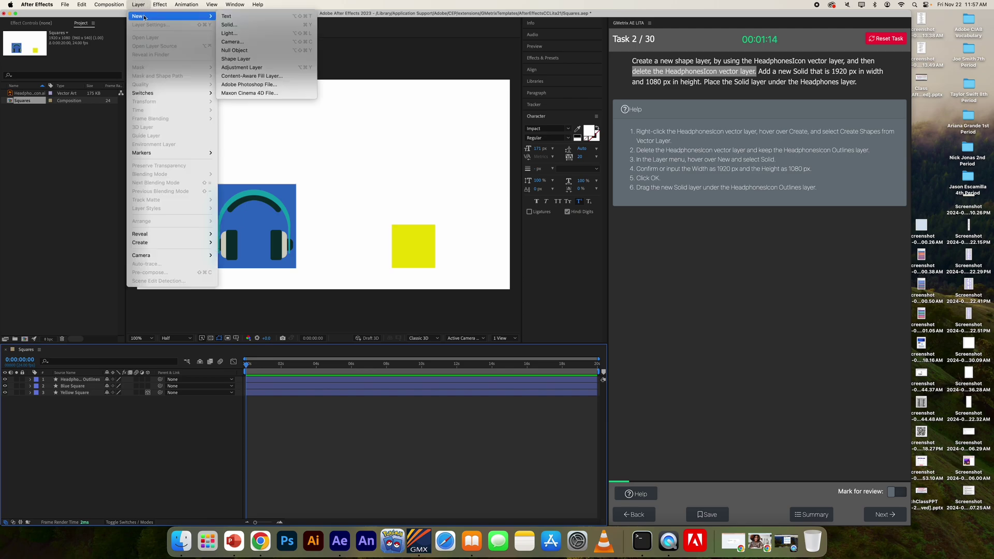
{"action": "left_click", "coordinate": [241, 24]}
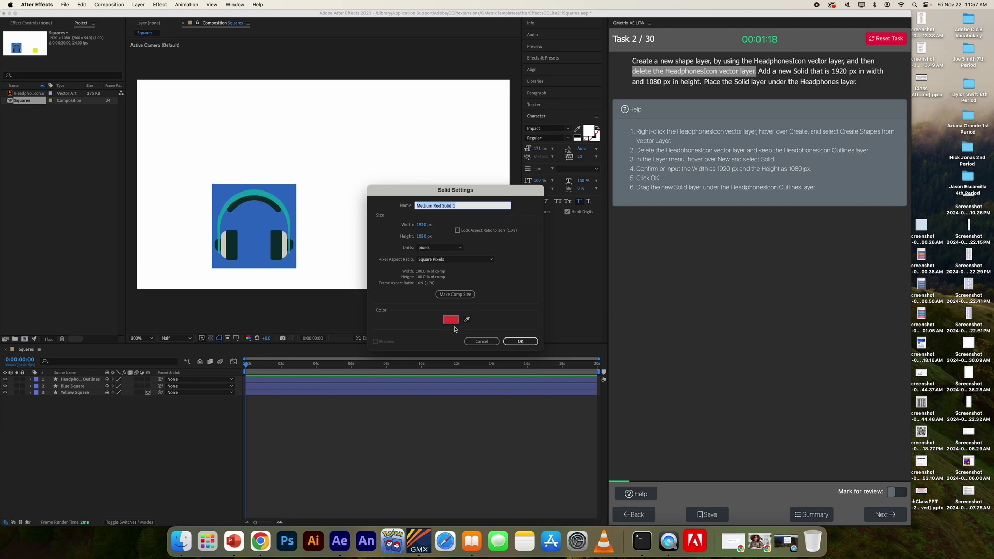
{"action": "left_click", "coordinate": [451, 319]}
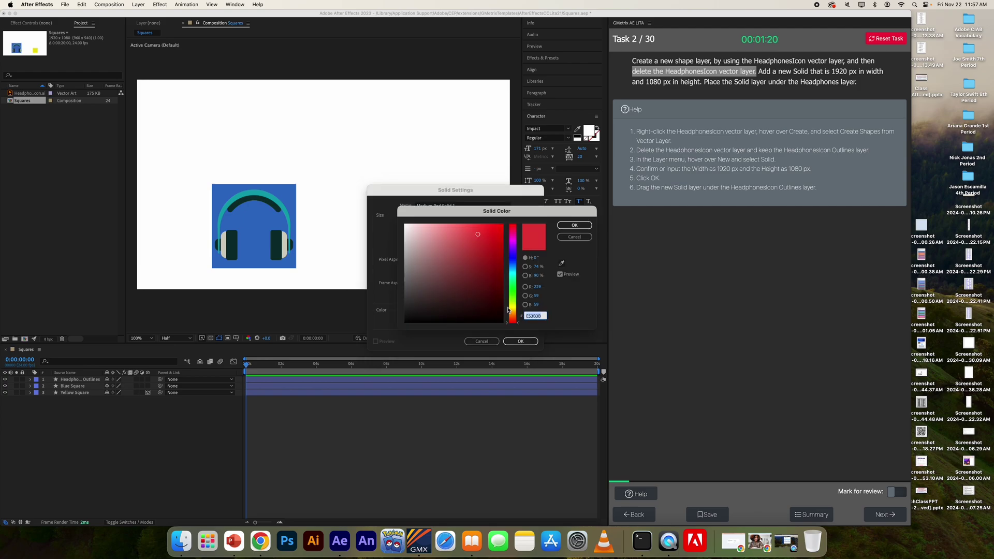
{"action": "left_click", "coordinate": [513, 306]}
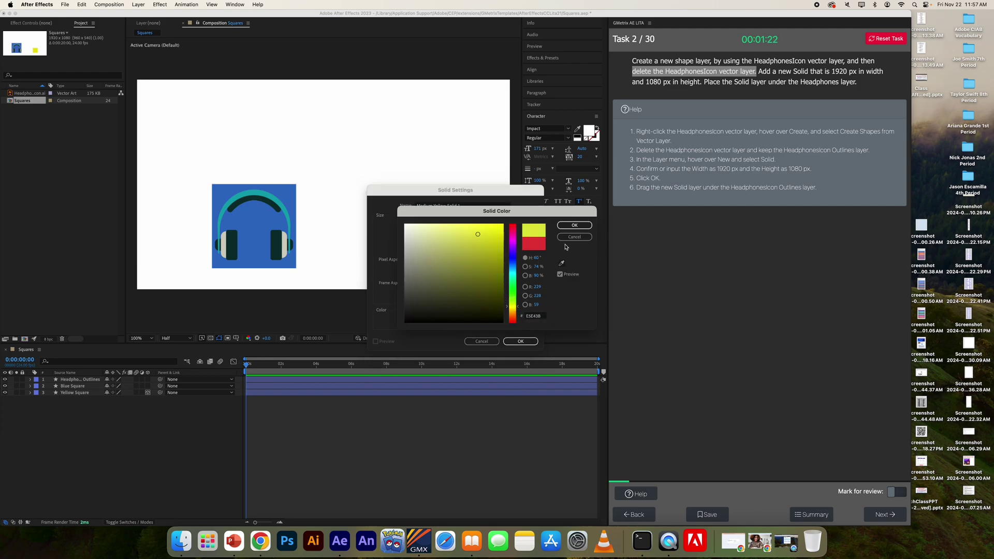
{"action": "left_click", "coordinate": [574, 225]}
{"action": "left_click", "coordinate": [521, 341]}
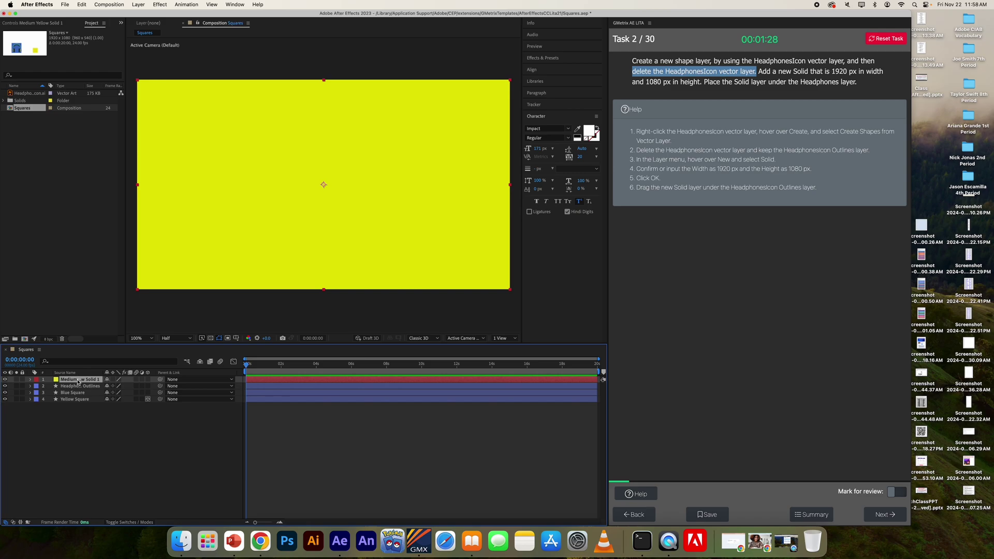
{"action": "left_click_drag", "start_coordinate": [73, 380], "coordinate": [76, 392]}
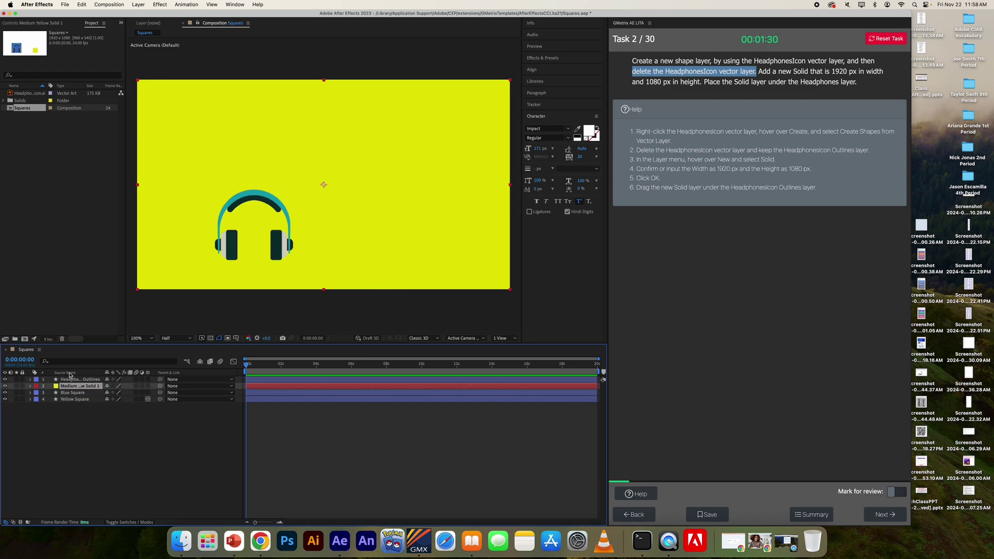
{"action": "left_click", "coordinate": [878, 515]}
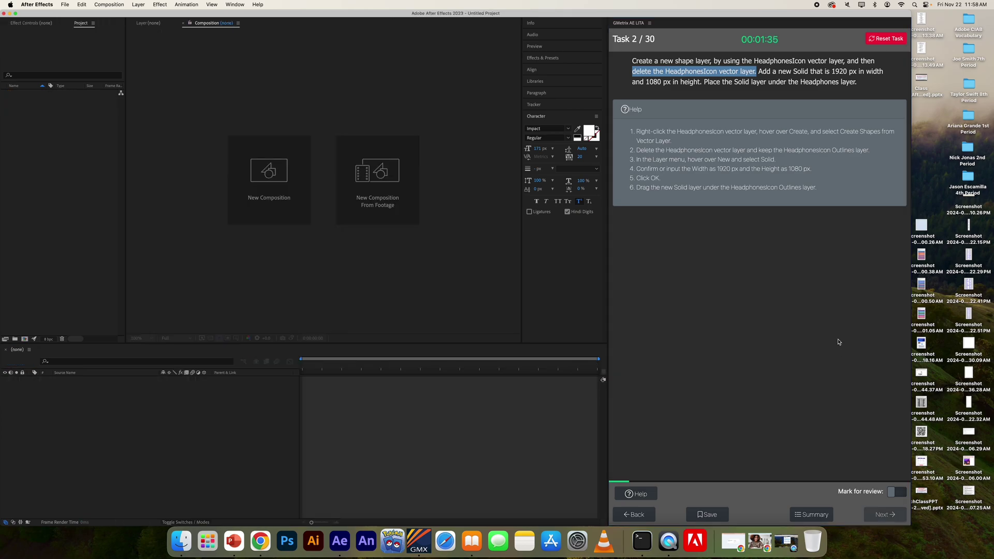
Create a new 1280×720 composition at 24 fps, submit it, and continue to Task 4.
{"action": "left_click", "coordinate": [879, 295]}
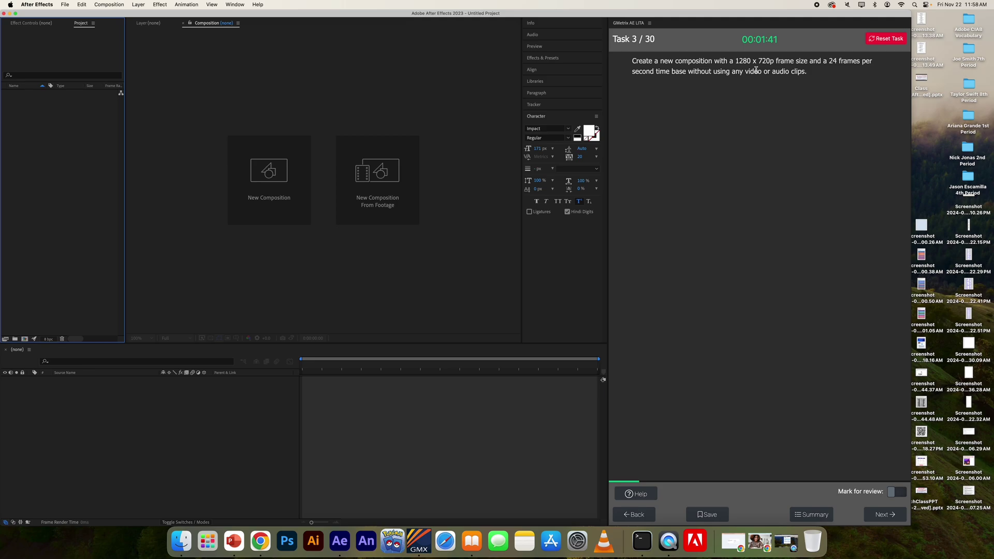
{"action": "left_click", "coordinate": [636, 494]}
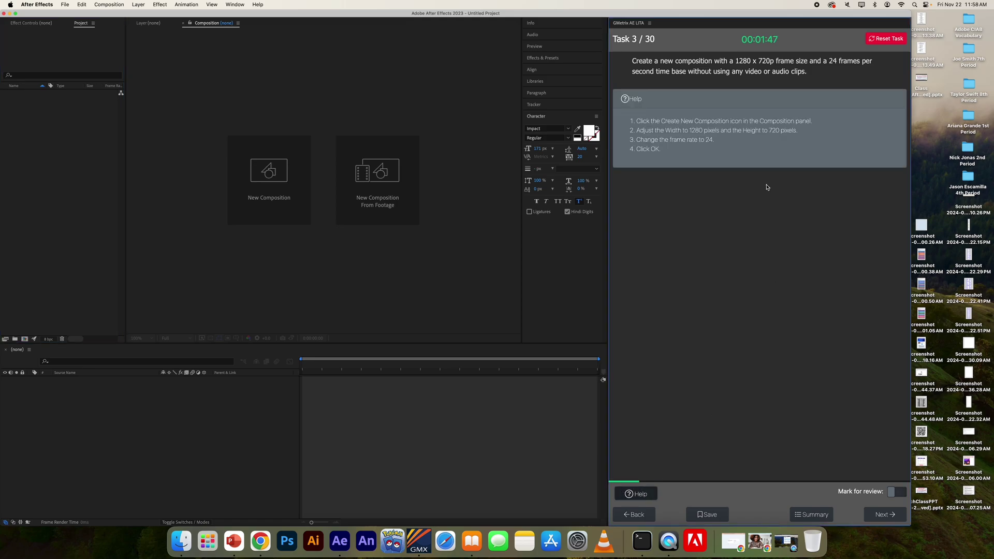
{"action": "left_click", "coordinate": [97, 3]}
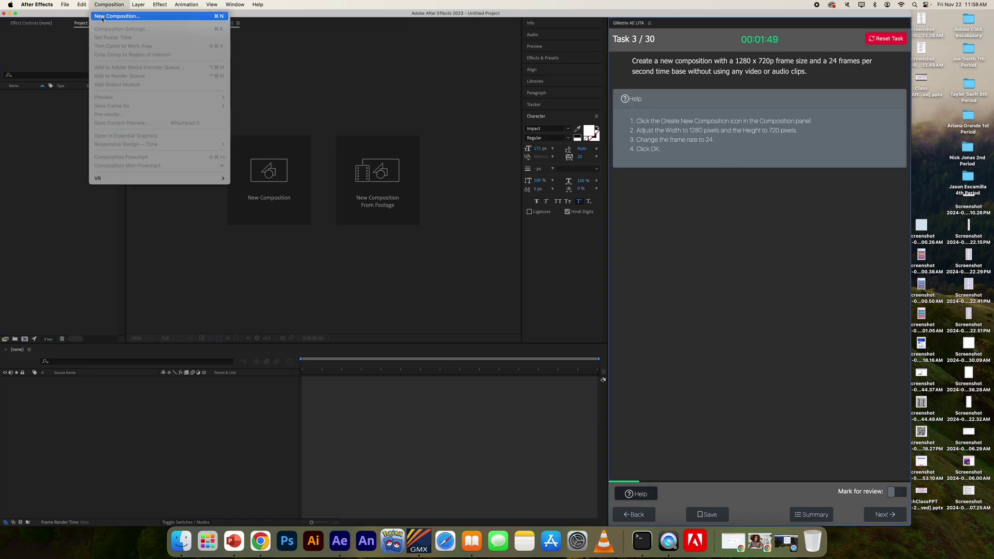
{"action": "left_click", "coordinate": [103, 20]}
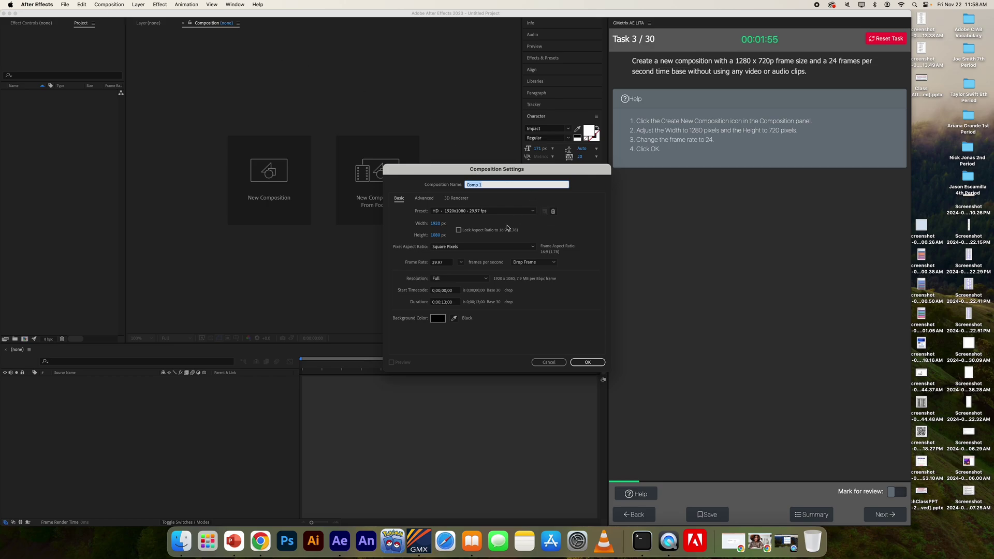
{"action": "left_click", "coordinate": [437, 226]}
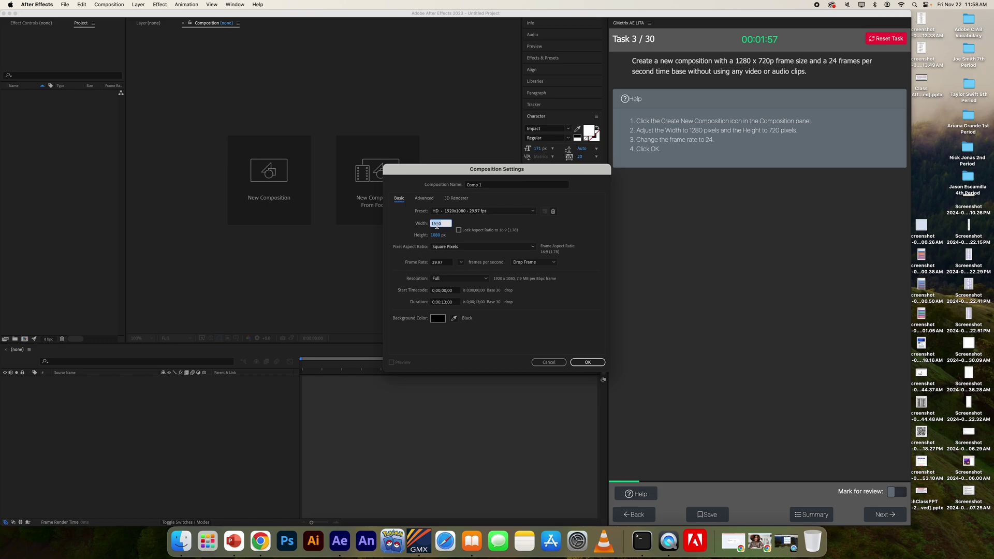
{"action": "type", "text": "1280"}
{"action": "left_click", "coordinate": [435, 235]}
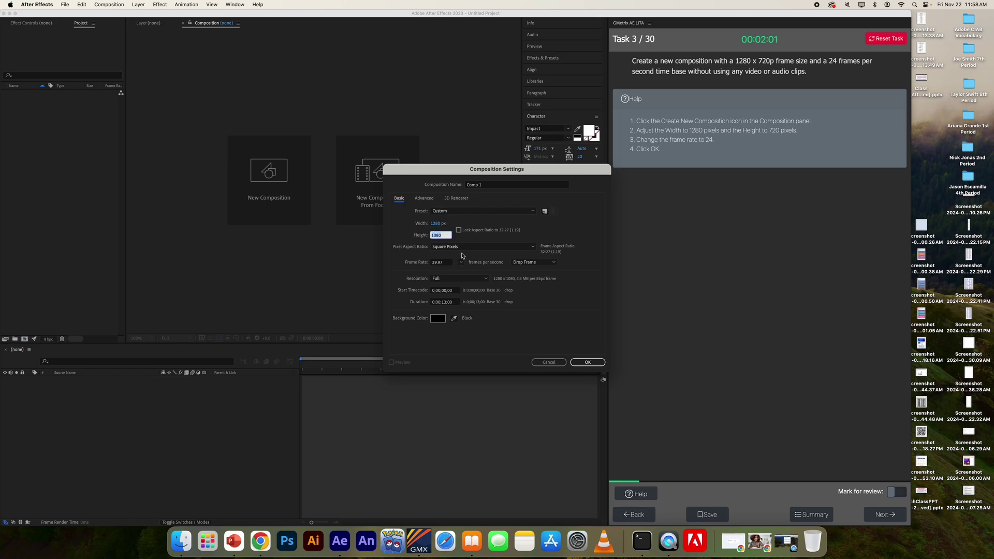
{"action": "type", "text": "720"}
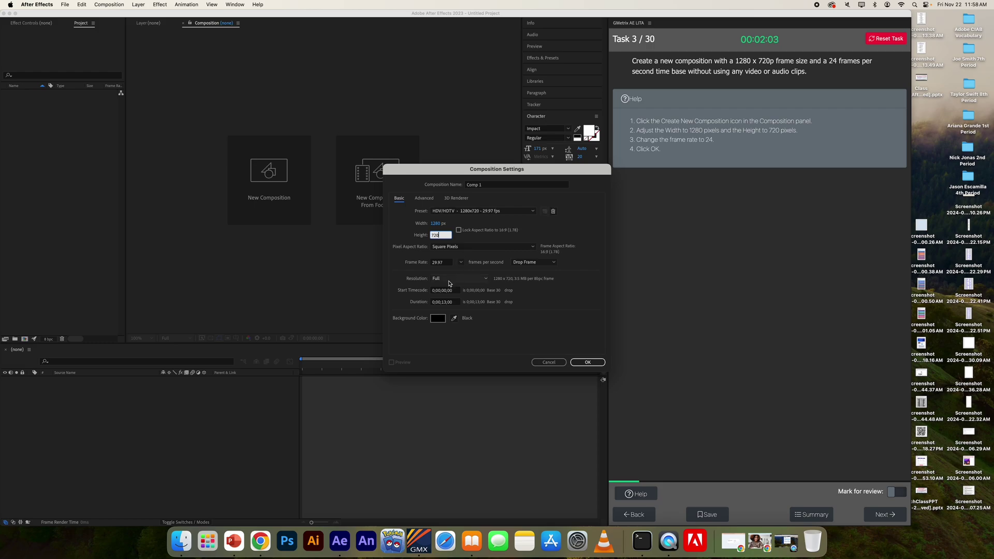
{"action": "left_click", "coordinate": [461, 263]}
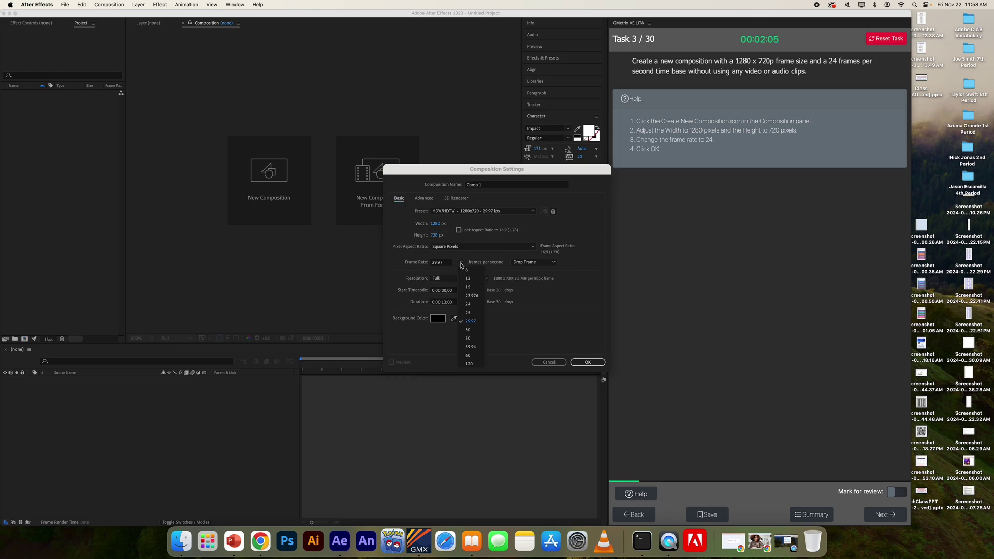
{"action": "left_click", "coordinate": [476, 305]}
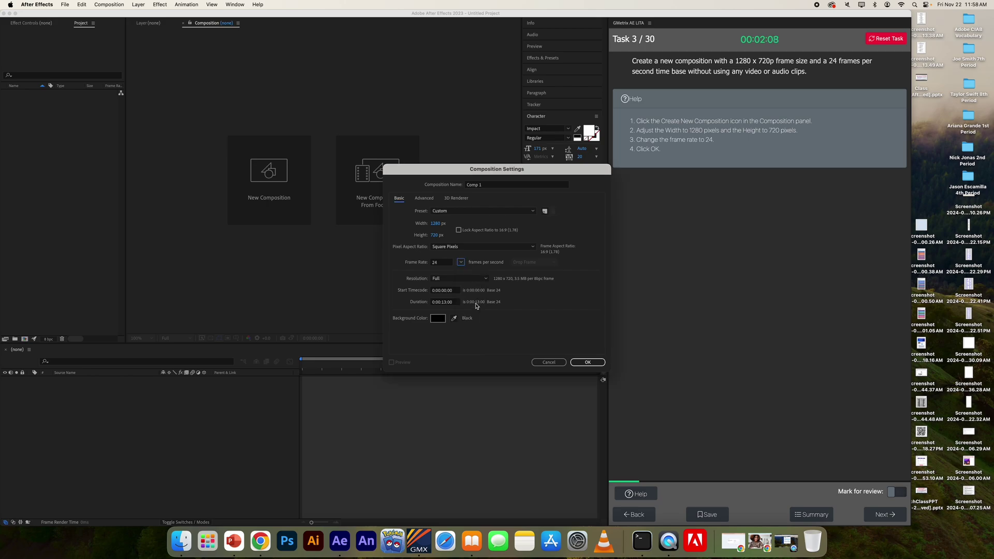
{"action": "left_click", "coordinate": [590, 364]}
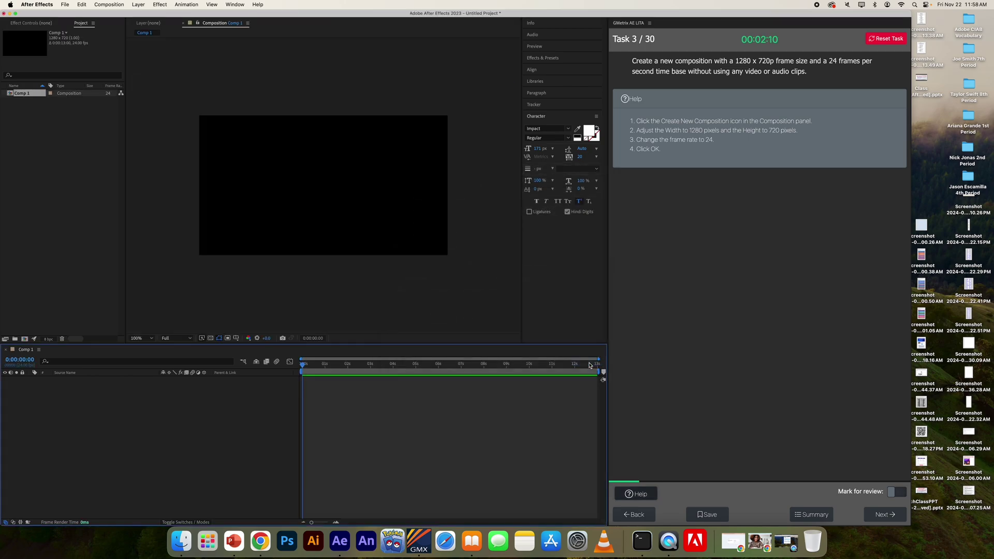
{"action": "left_click", "coordinate": [884, 515]}
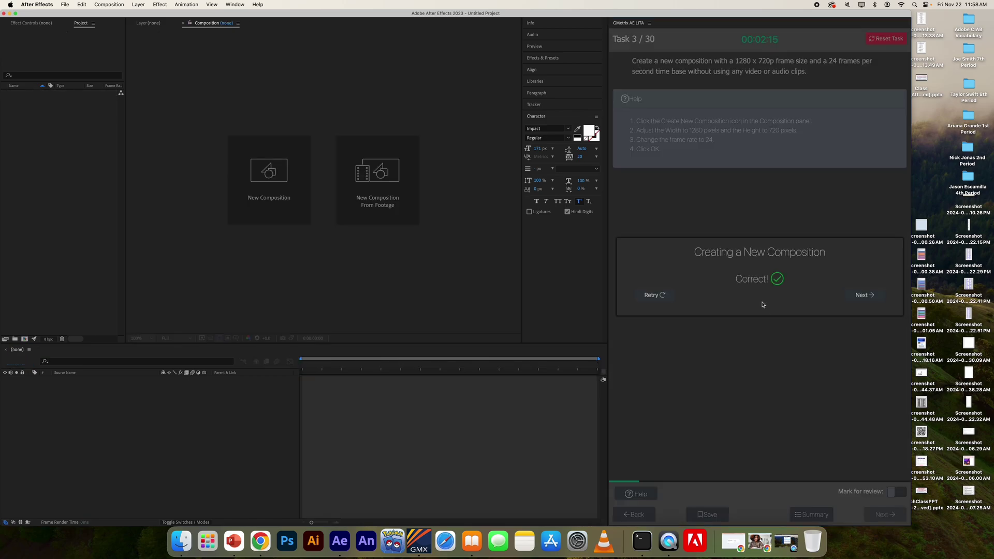
{"action": "left_click", "coordinate": [870, 297]}
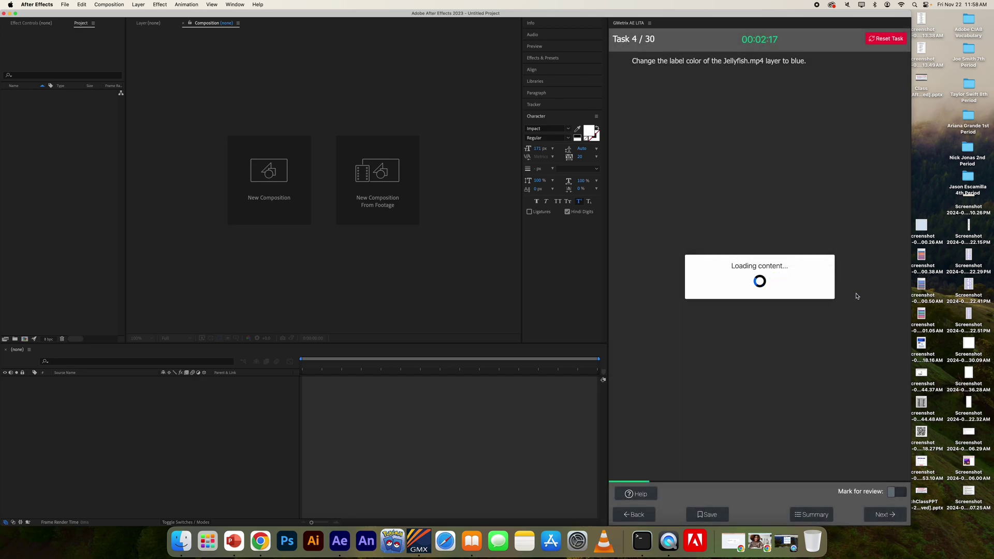
Change the Jellyfish.mp4 layer's label colour to Blue and submit Task 4.
{"action": "left_click", "coordinate": [640, 494]}
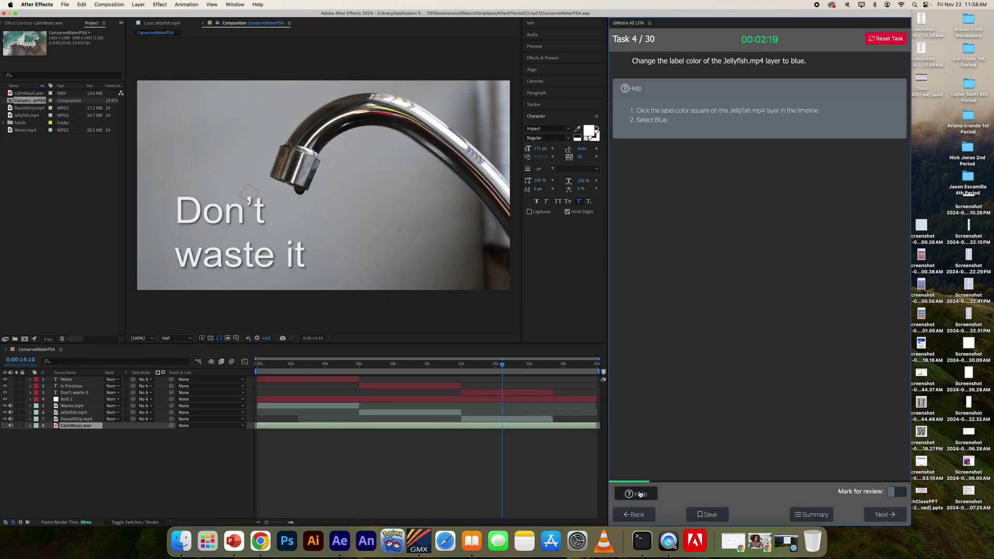
{"action": "left_click", "coordinate": [37, 413]}
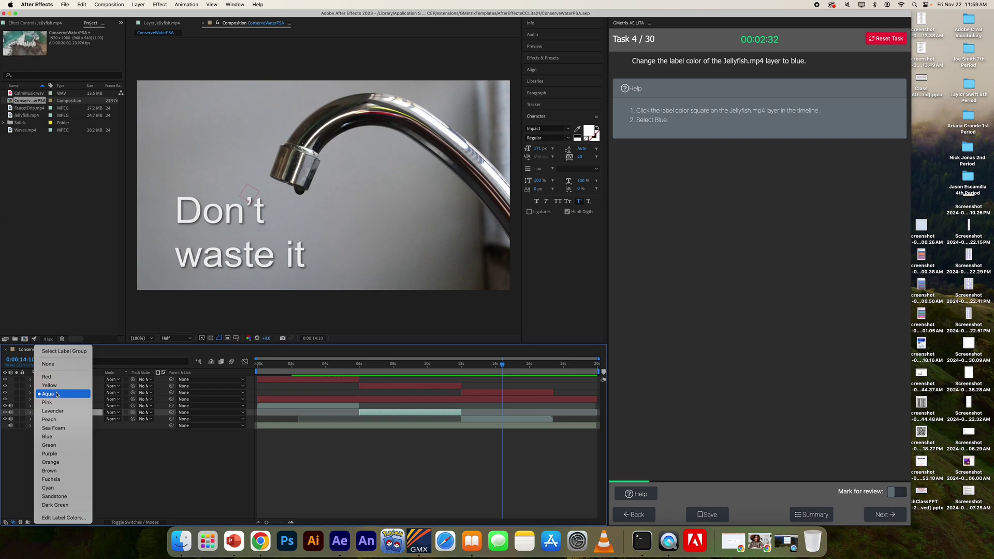
{"action": "left_click", "coordinate": [47, 436]}
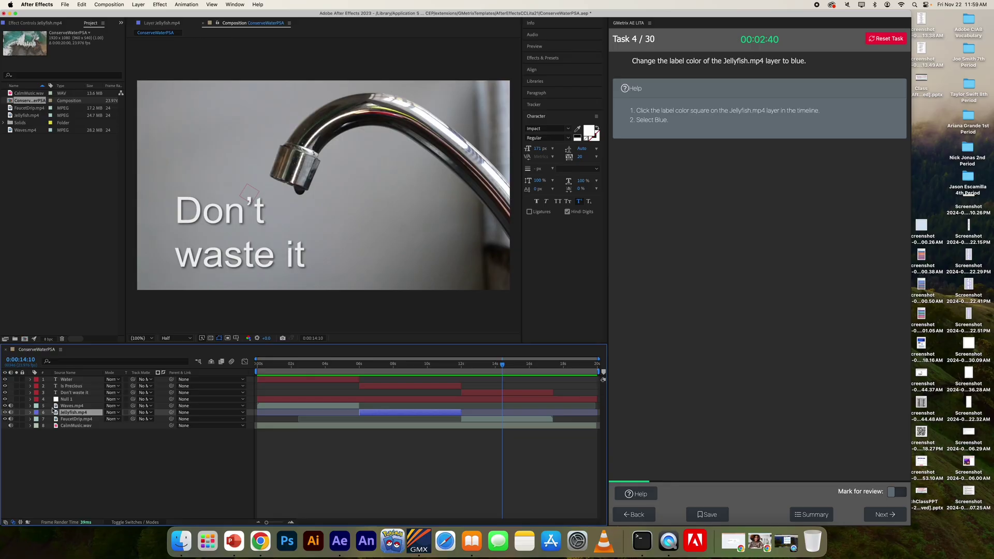
{"action": "left_click", "coordinate": [879, 516]}
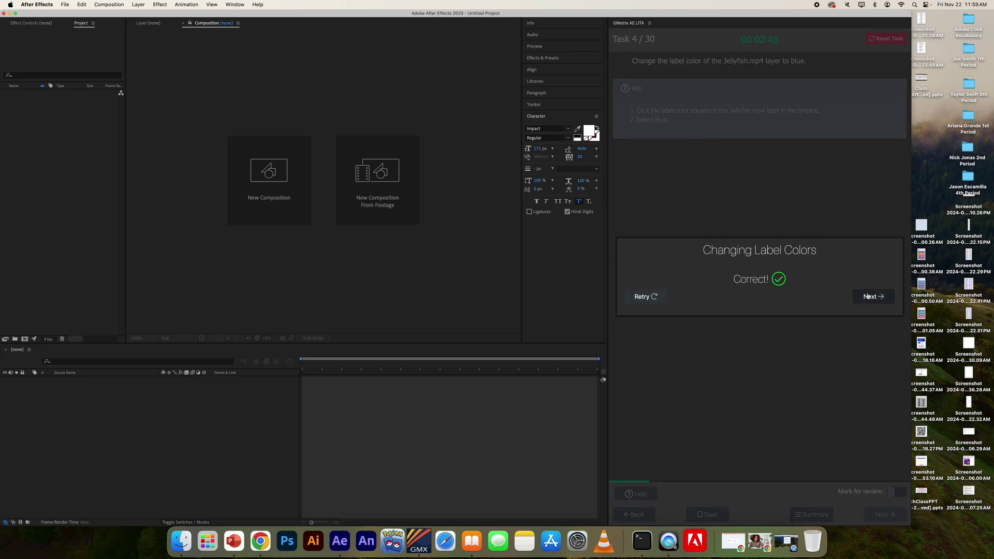
Set the Space.mp4 layer's Transform Opacity to 50% and submit Task 5.
{"action": "left_click", "coordinate": [869, 295]}
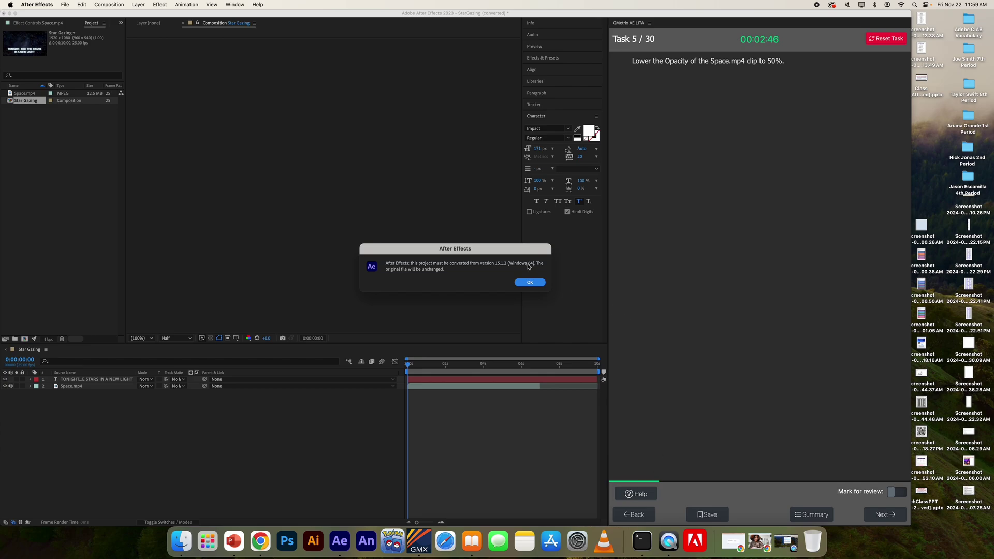
{"action": "left_click", "coordinate": [529, 282]}
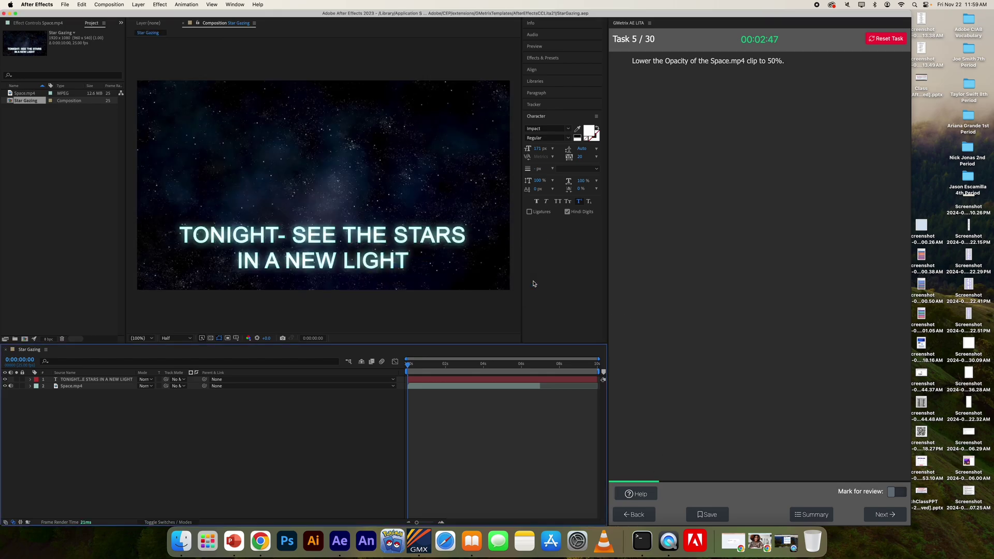
{"action": "left_click", "coordinate": [640, 494]}
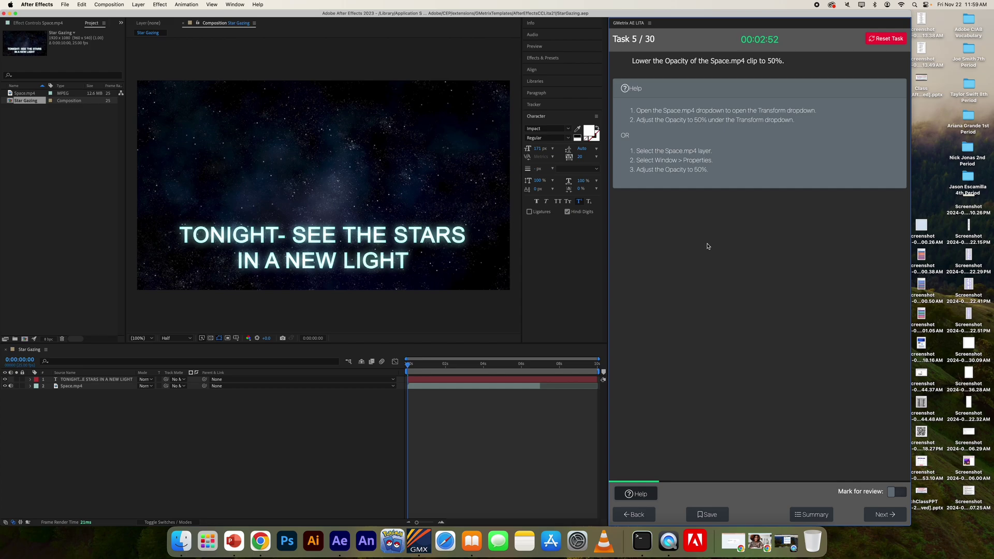
{"action": "left_click", "coordinate": [66, 389]}
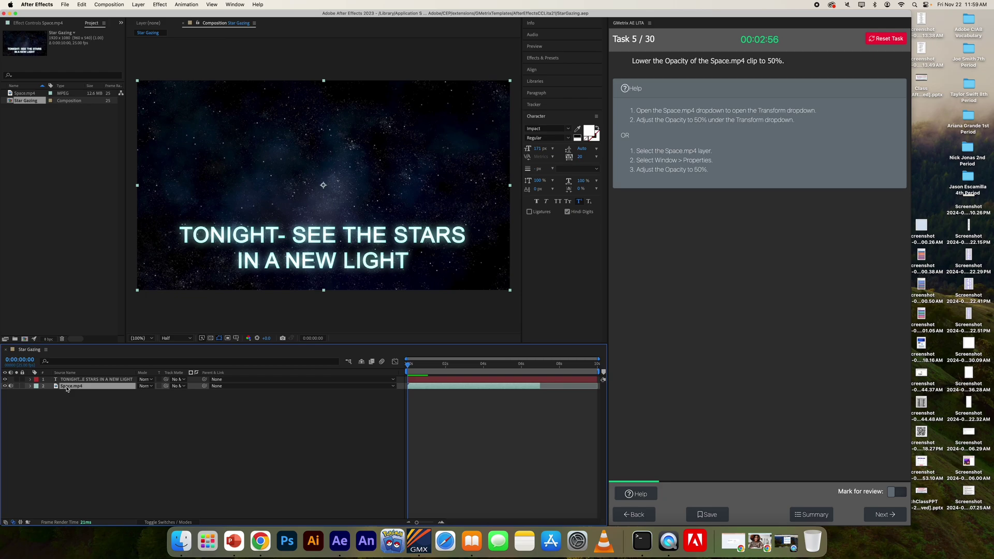
{"action": "left_click", "coordinate": [30, 387]}
{"action": "left_click", "coordinate": [37, 394]}
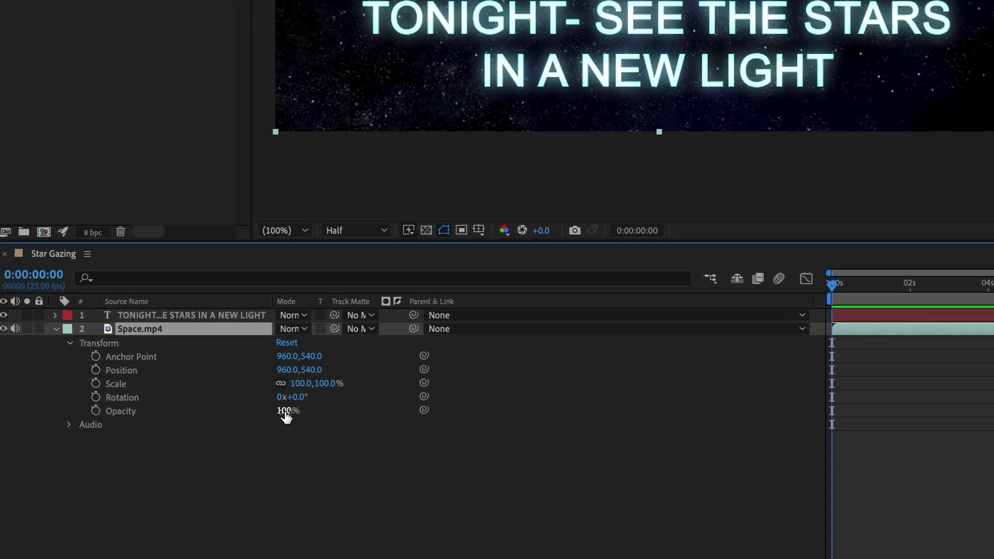
{"action": "left_click", "coordinate": [285, 411]}
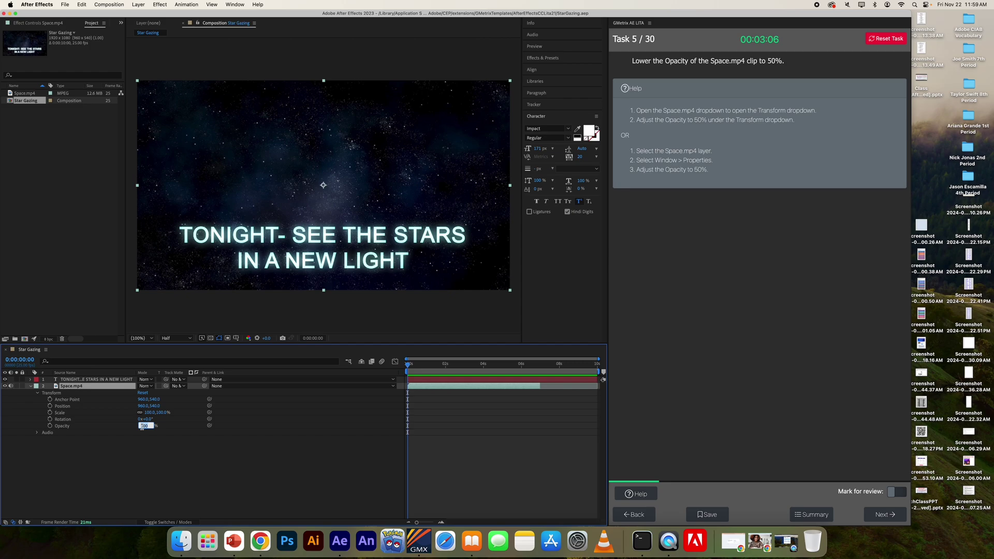
{"action": "type", "text": "50"}
{"action": "key", "text": "Return"}
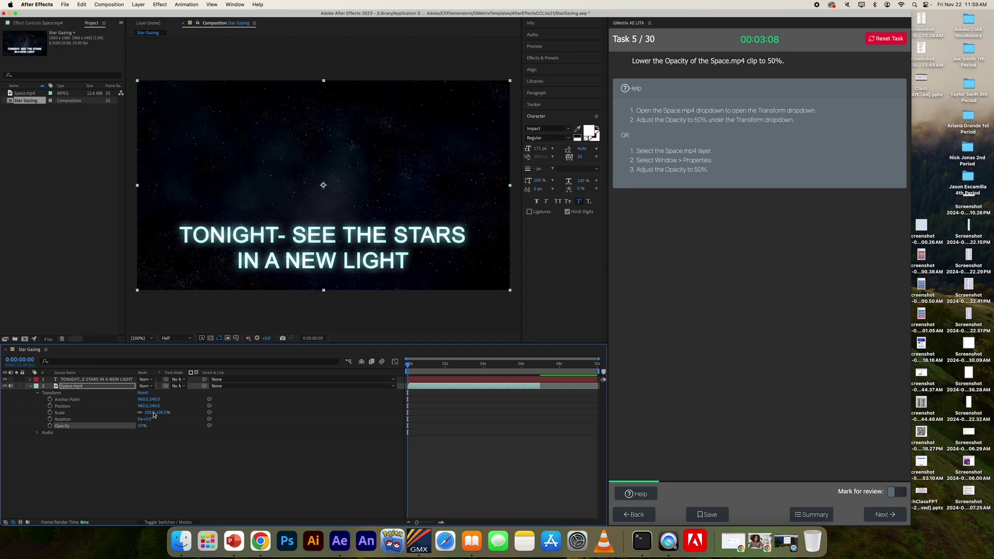
{"action": "left_click", "coordinate": [876, 513]}
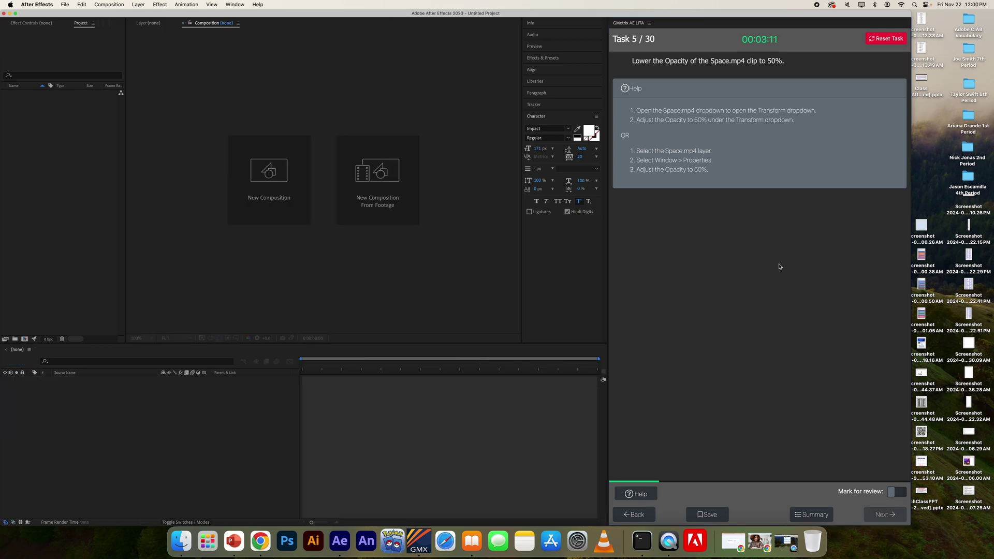
Reorder the layers to LOCAL 70, Shape Layer 1, Traffic.mp4 and submit Task 6.
{"action": "left_click", "coordinate": [878, 296]}
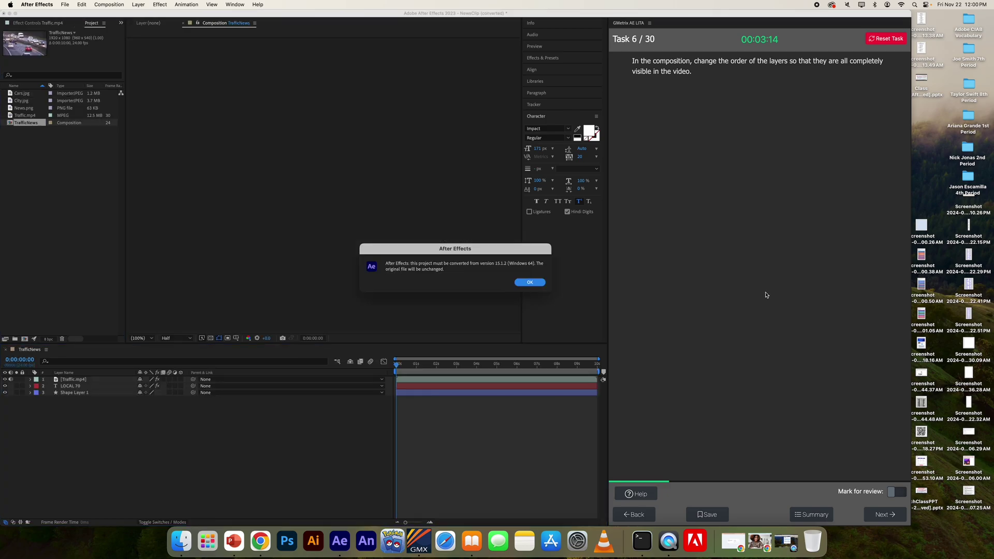
{"action": "left_click", "coordinate": [529, 283]}
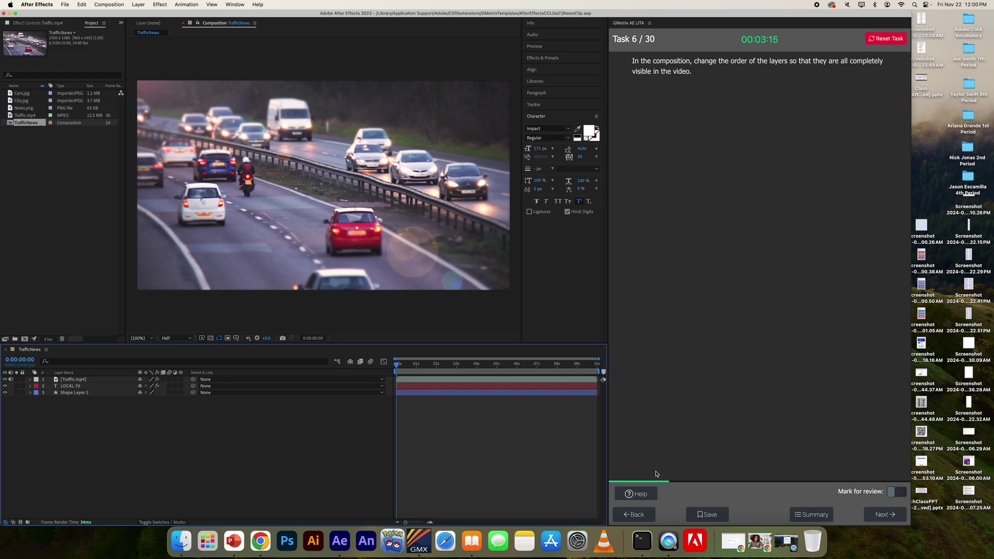
{"action": "left_click", "coordinate": [648, 492]}
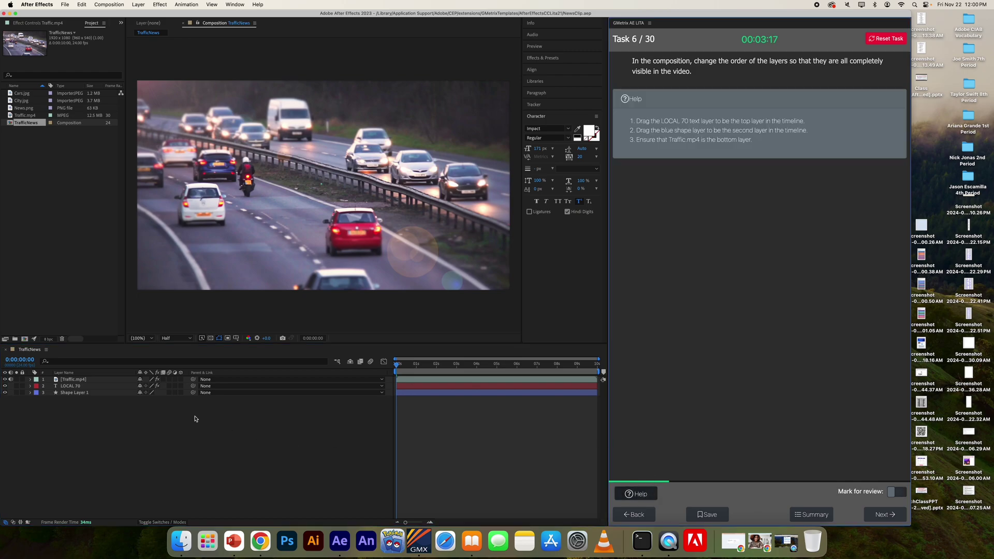
{"action": "left_click", "coordinate": [81, 388]}
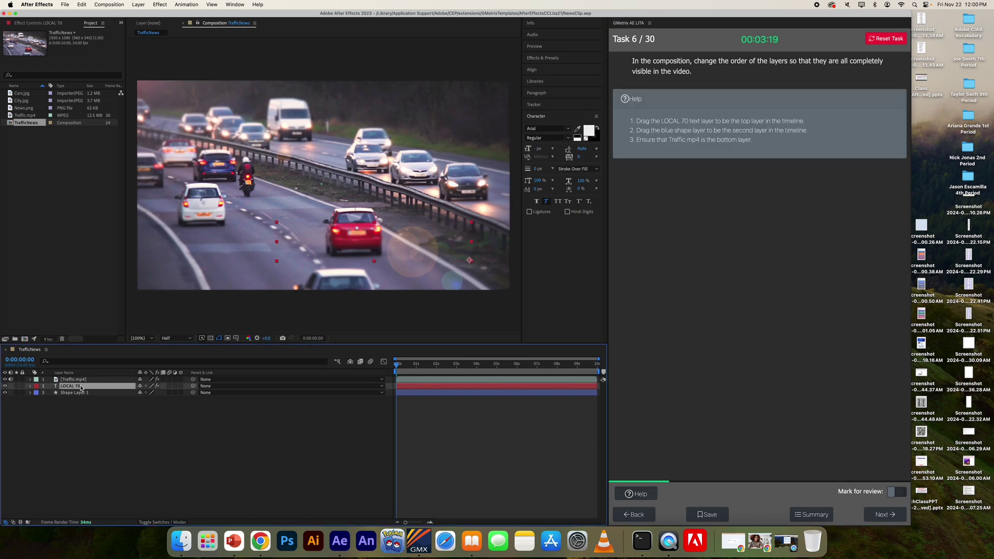
{"action": "left_click_drag", "start_coordinate": [81, 388], "coordinate": [87, 380]}
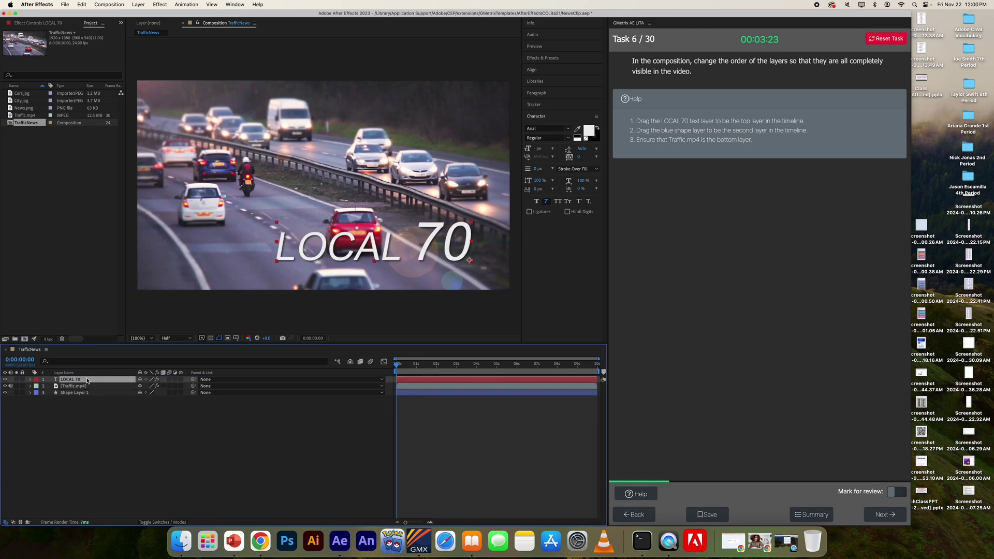
{"action": "mouse_move", "coordinate": [87, 395]}
{"action": "left_mouse_down"}
{"action": "mouse_move", "coordinate": [85, 378]}
{"action": "mouse_move", "coordinate": [85, 390]}
{"action": "left_mouse_up"}
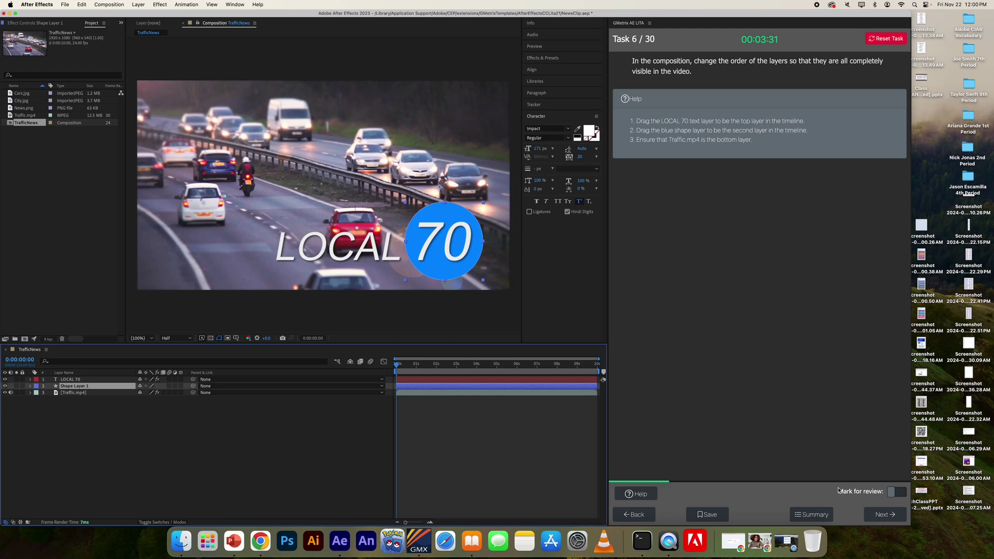
{"action": "left_click", "coordinate": [883, 514]}
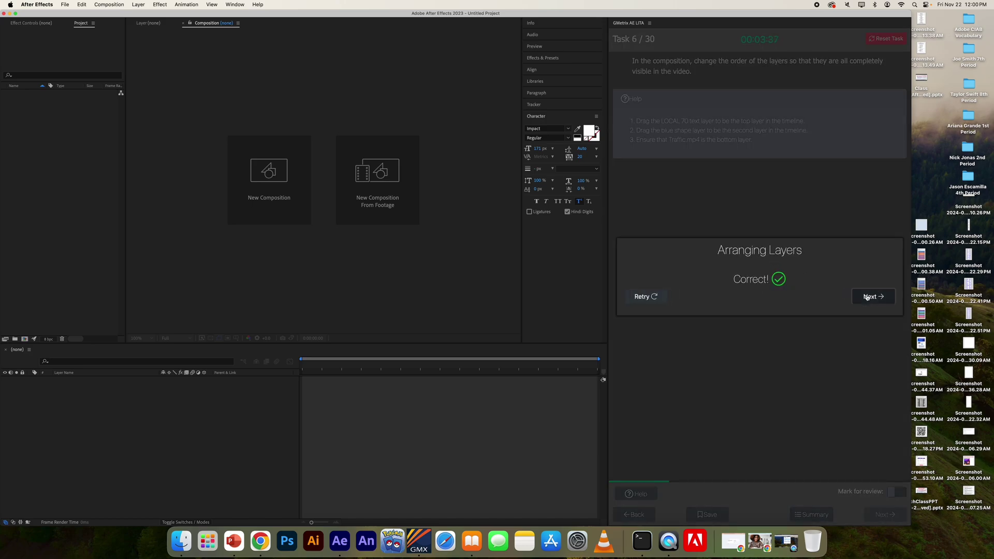
Delete 'TONIGHT- ' so the text reads 'SEE THE STARS IN A NEW LIGHT', then submit.
{"action": "left_click", "coordinate": [868, 297]}
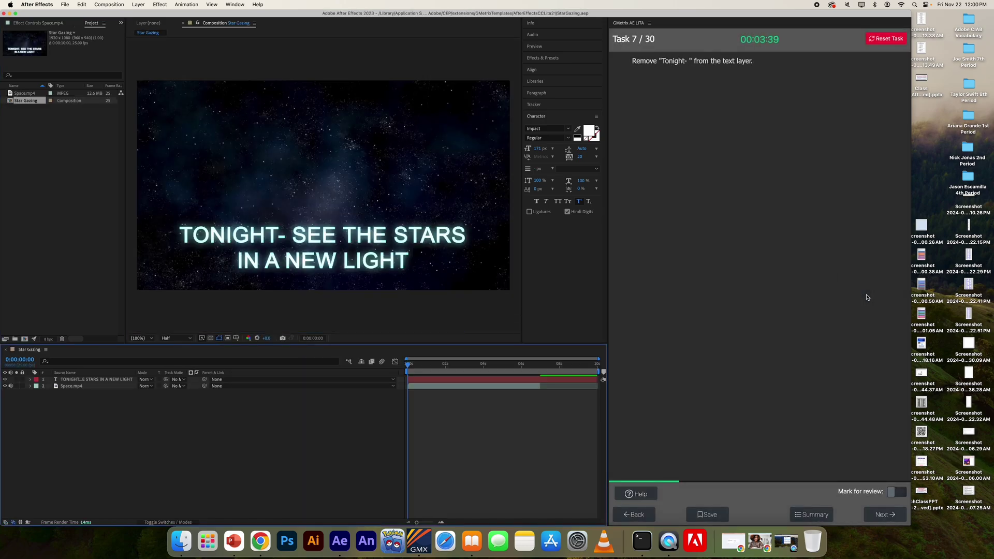
{"action": "double_click", "coordinate": [317, 235]}
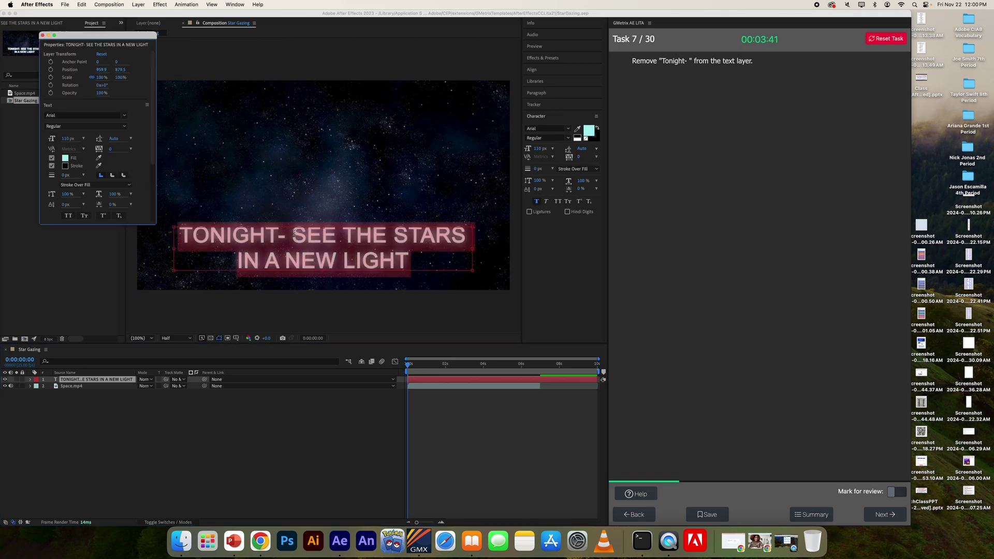
{"action": "left_click", "coordinate": [294, 235]}
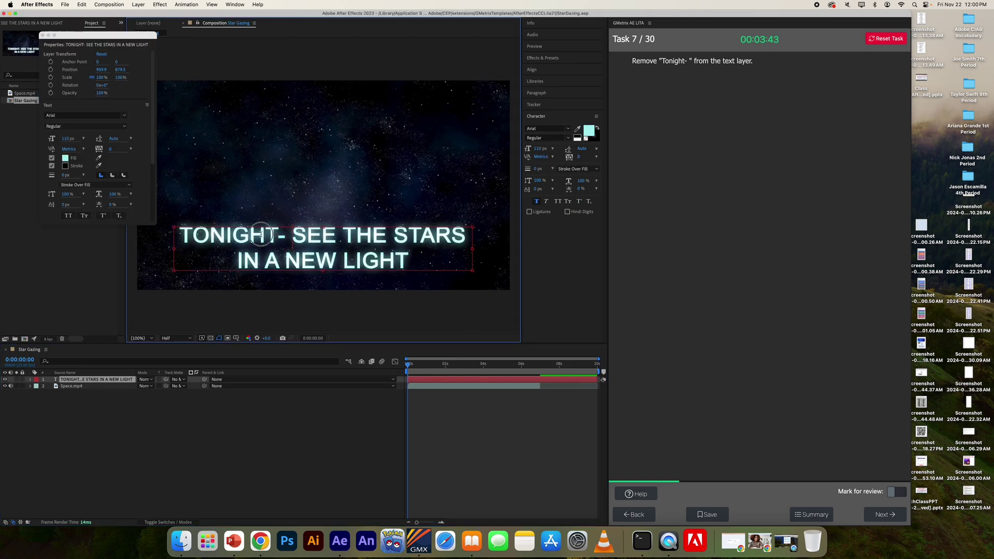
{"action": "left_click", "coordinate": [154, 233], "text": "shift"}
{"action": "key", "text": "BackSpace"}
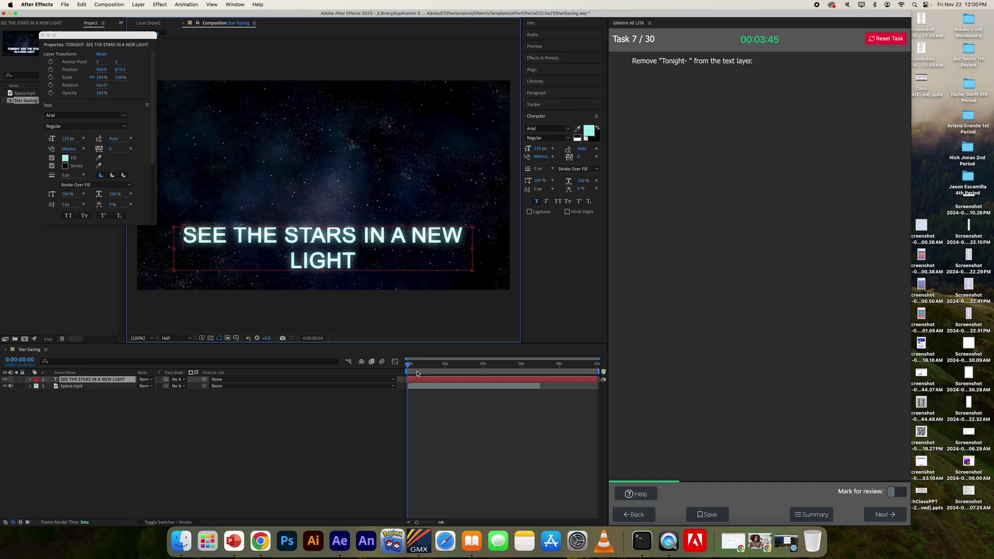
{"action": "left_click", "coordinate": [248, 429]}
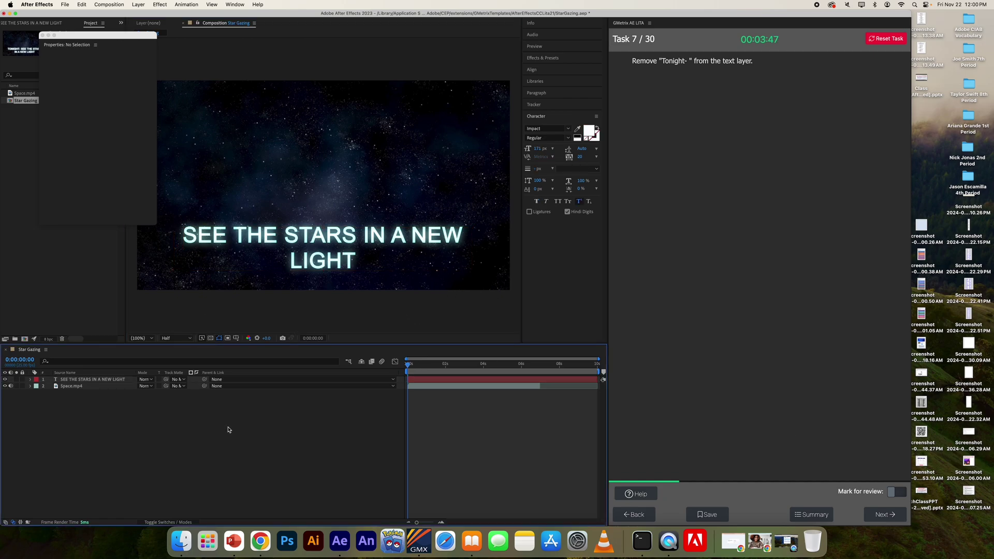
{"action": "left_click", "coordinate": [881, 515]}
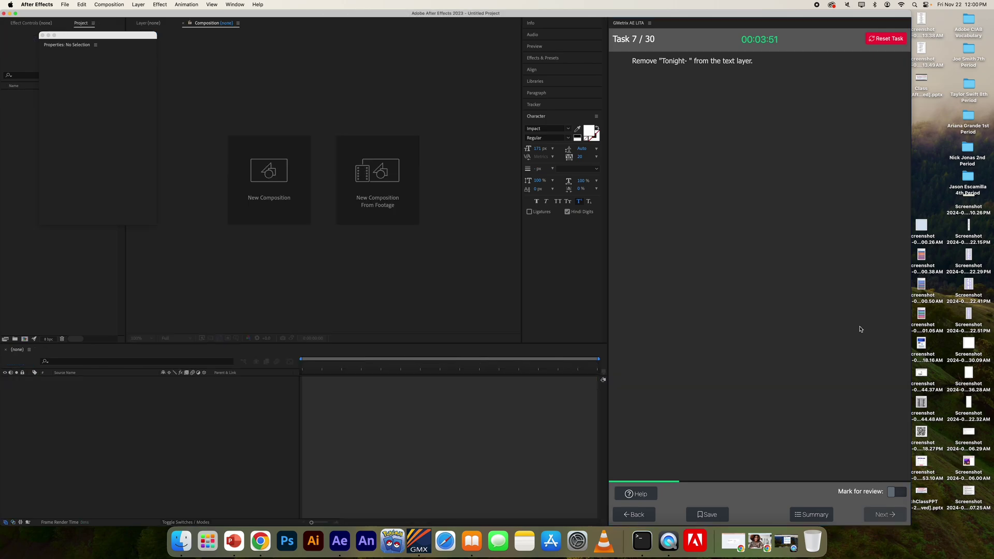
Right-align the StarGazing text layer from the Paragraph panel, then deselect it.
{"action": "left_click", "coordinate": [881, 298]}
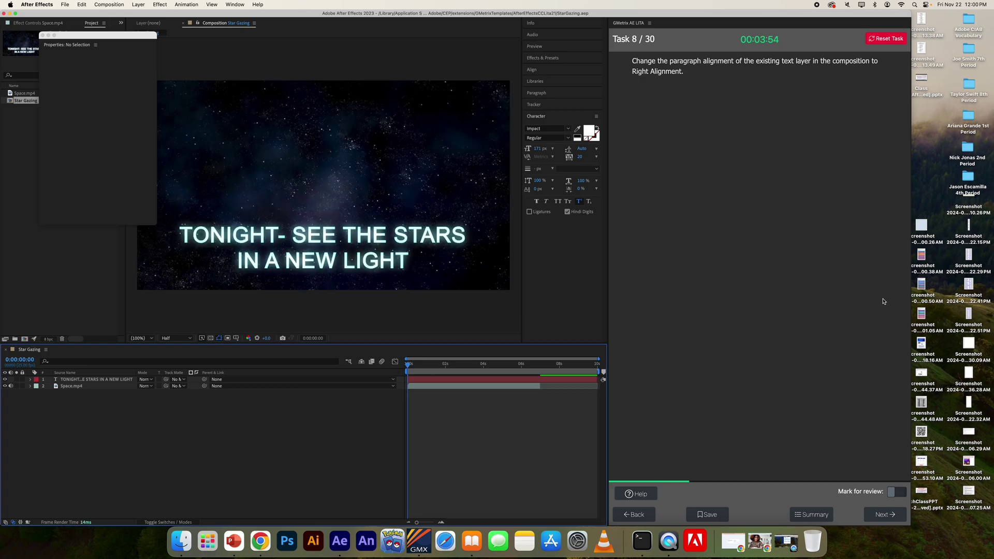
{"action": "left_click", "coordinate": [637, 494]}
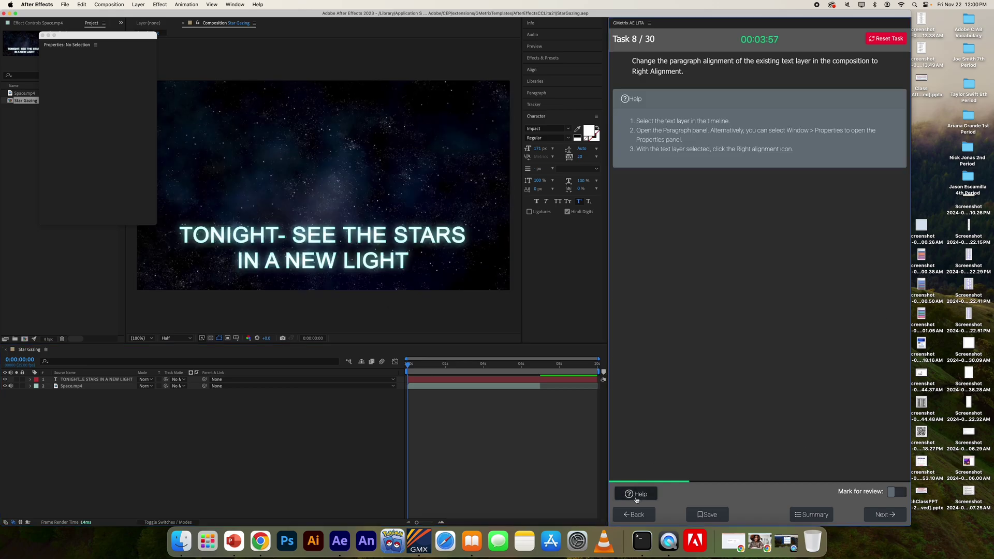
{"action": "left_click", "coordinate": [320, 246]}
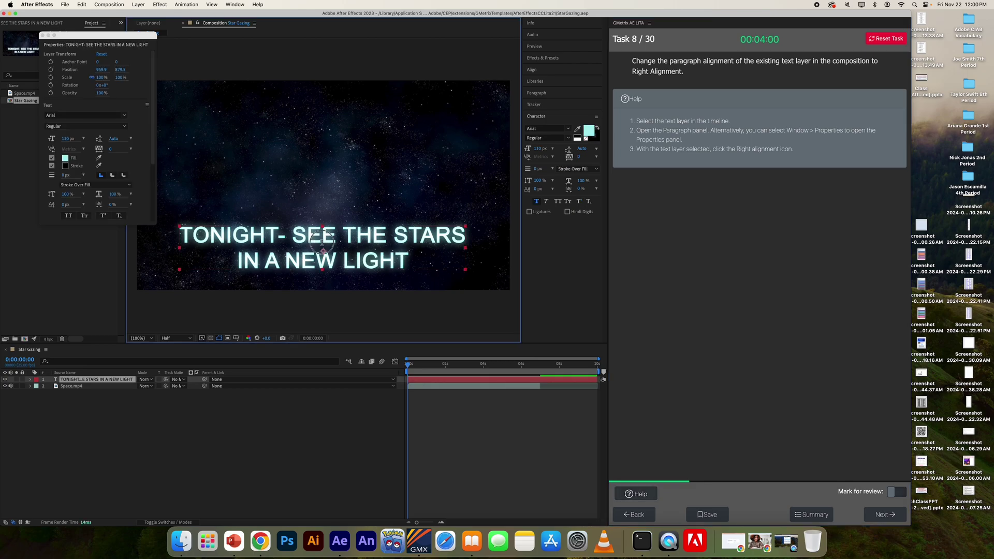
{"action": "double_click", "coordinate": [325, 244]}
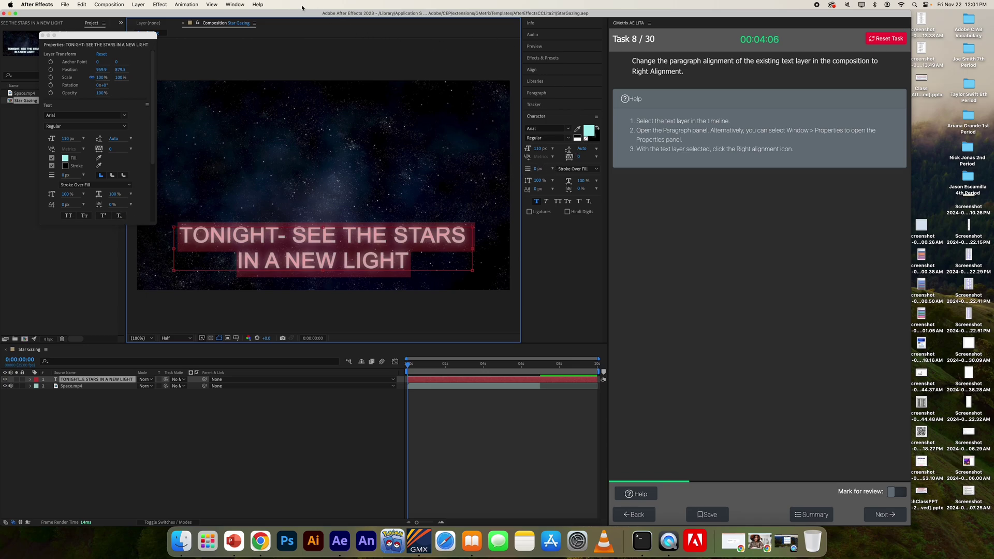
{"action": "left_click", "coordinate": [232, 4]}
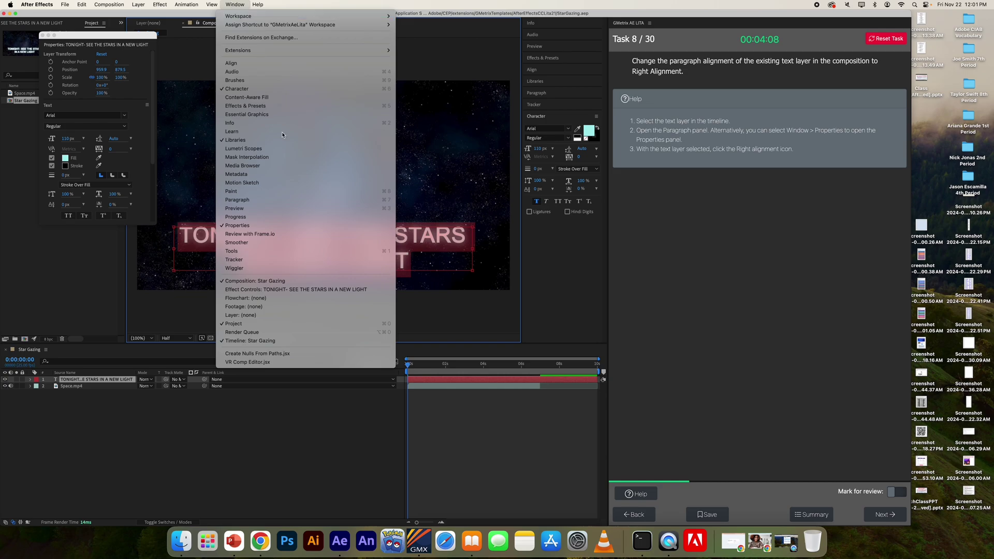
{"action": "left_click", "coordinate": [257, 200]}
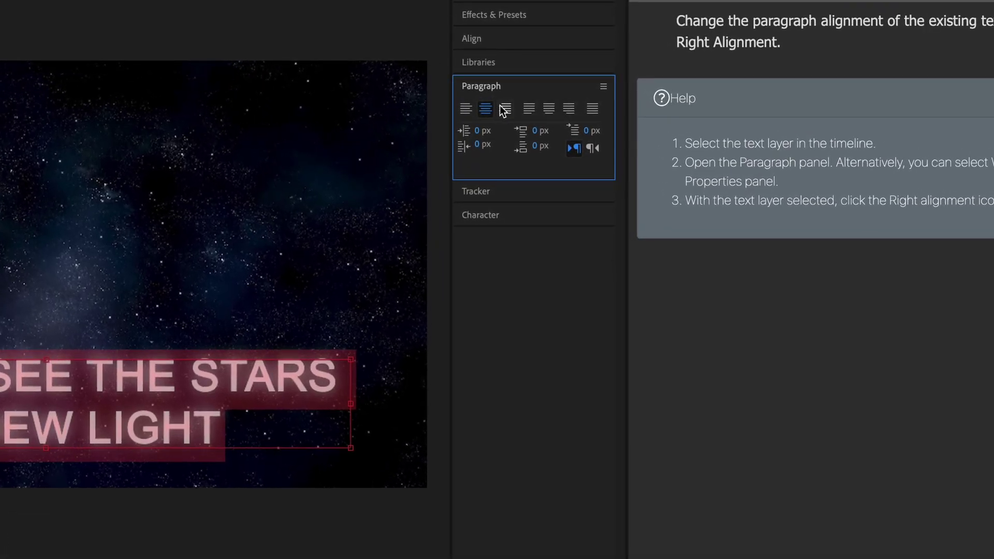
{"action": "left_click", "coordinate": [503, 109]}
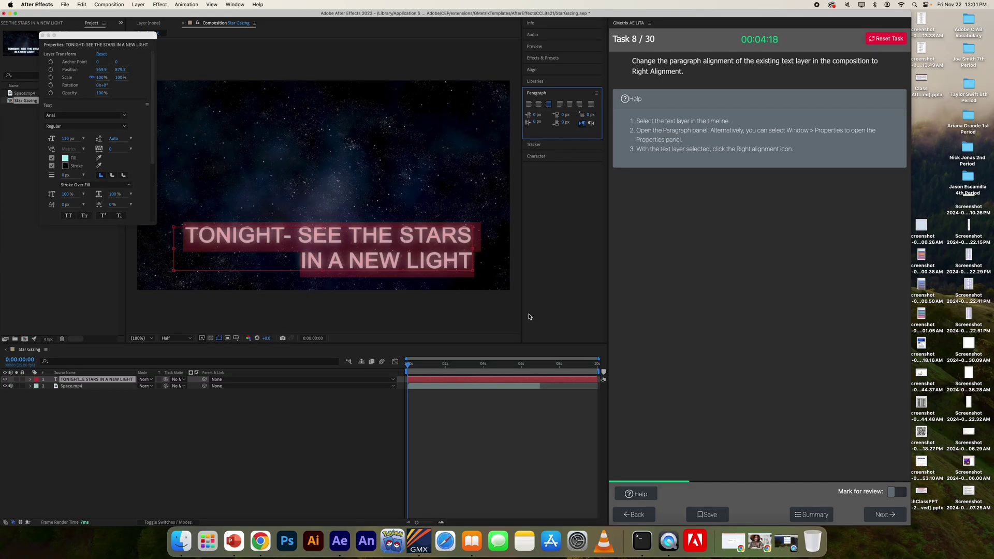
{"action": "left_click", "coordinate": [475, 322]}
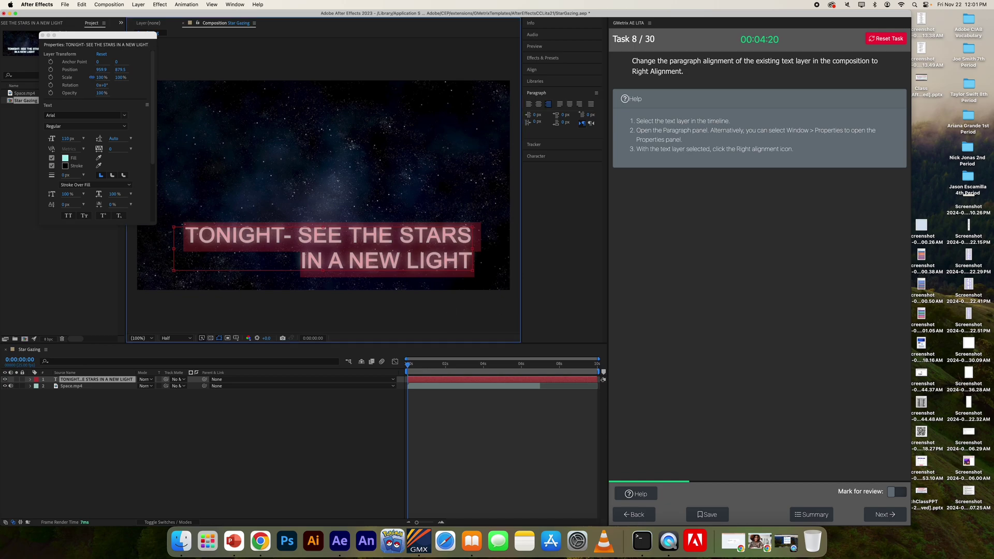
{"action": "left_click", "coordinate": [287, 429]}
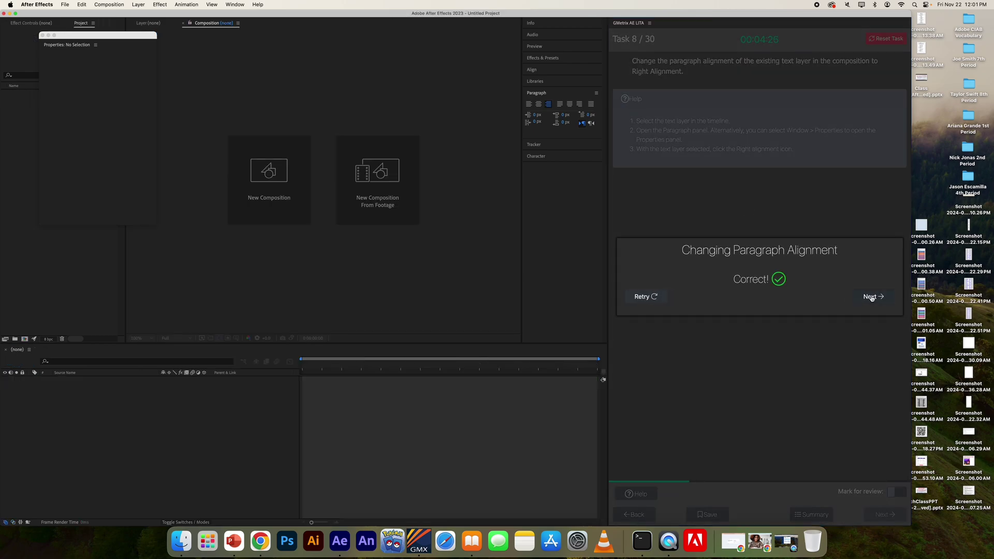
Advance to task 9, view its help, and set the current time to 0:00:02:00.
{"action": "left_click", "coordinate": [872, 296]}
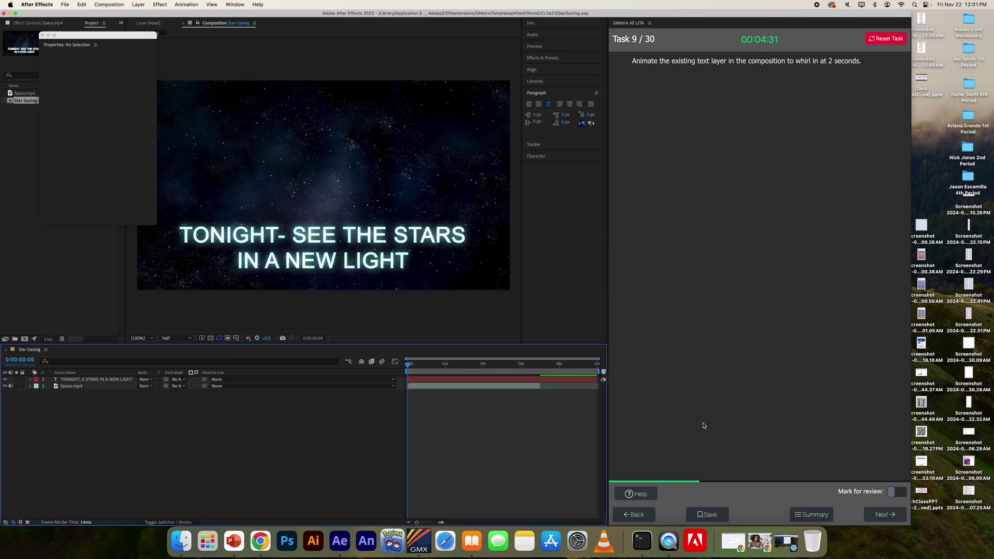
{"action": "left_click", "coordinate": [642, 496]}
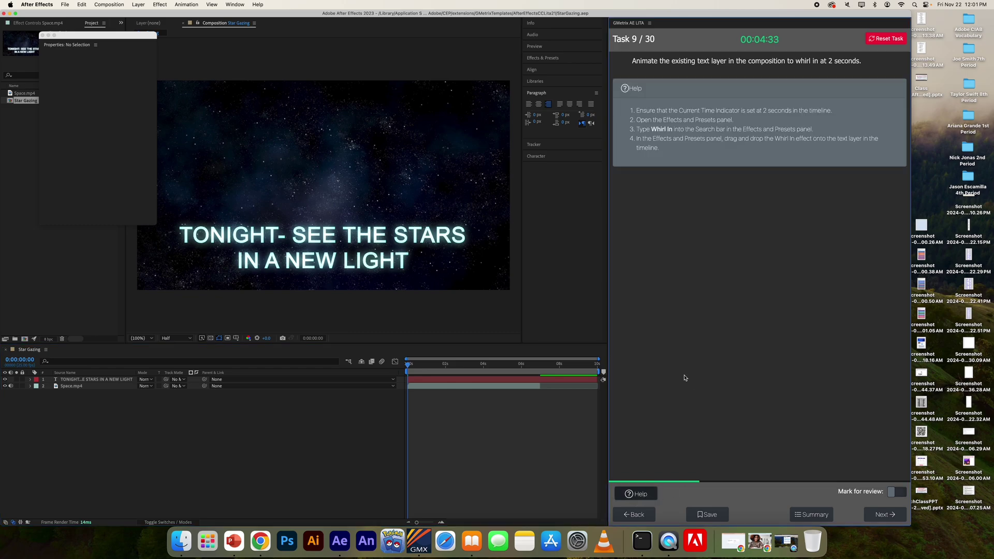
{"action": "left_click", "coordinate": [23, 359]}
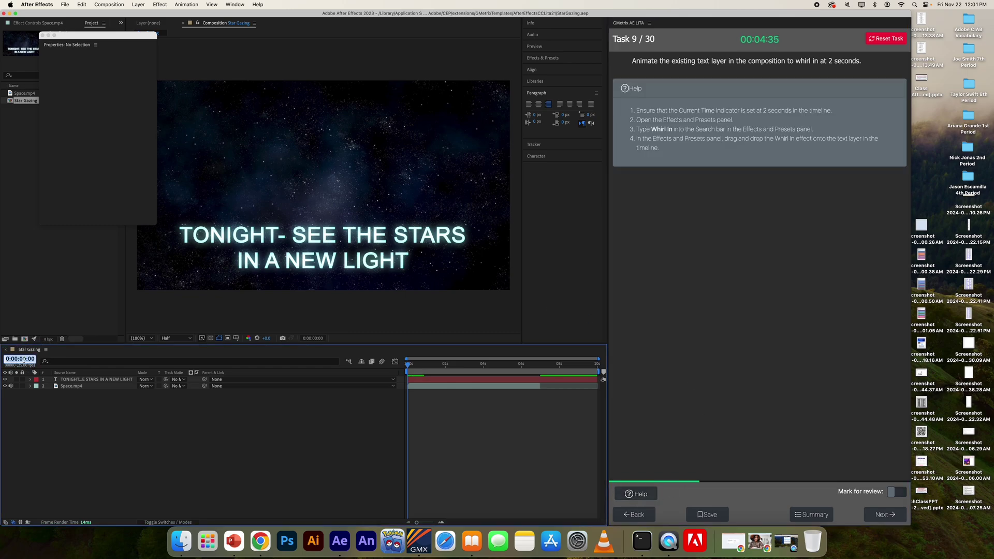
{"action": "type", "text": "200"}
{"action": "key", "text": "Return"}
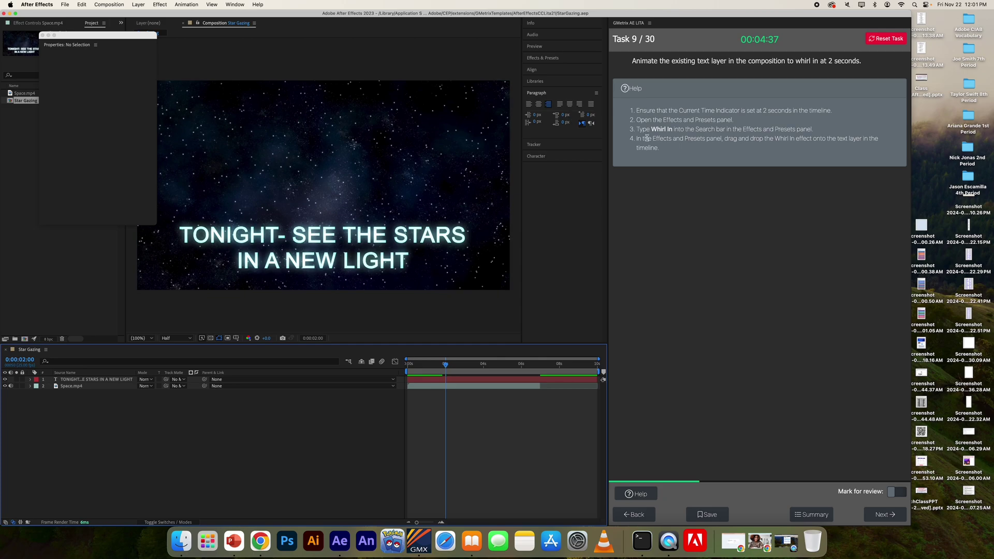
Apply the Whirl In preset from Effects & Presets to the StarGazing text layer.
{"action": "left_click", "coordinate": [554, 59]}
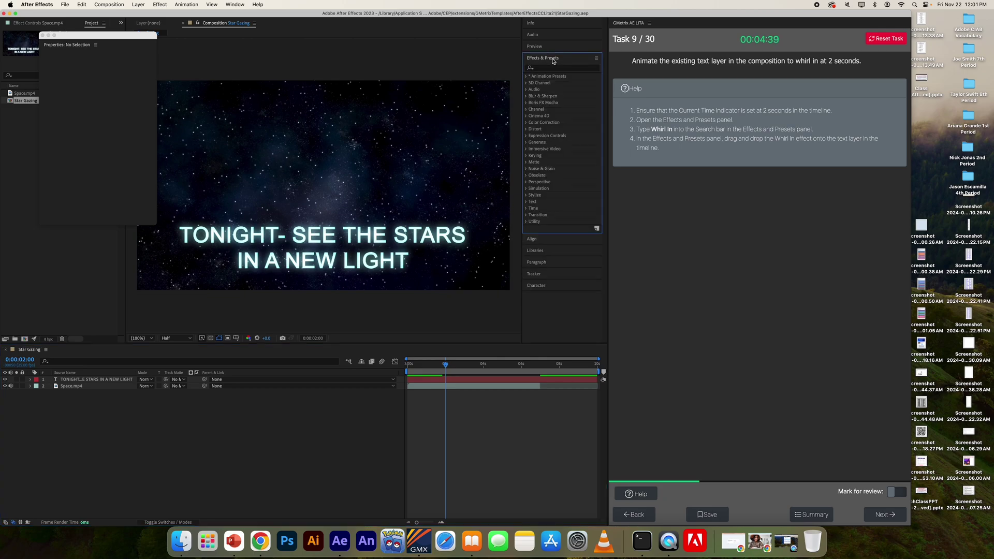
{"action": "left_click", "coordinate": [551, 70]}
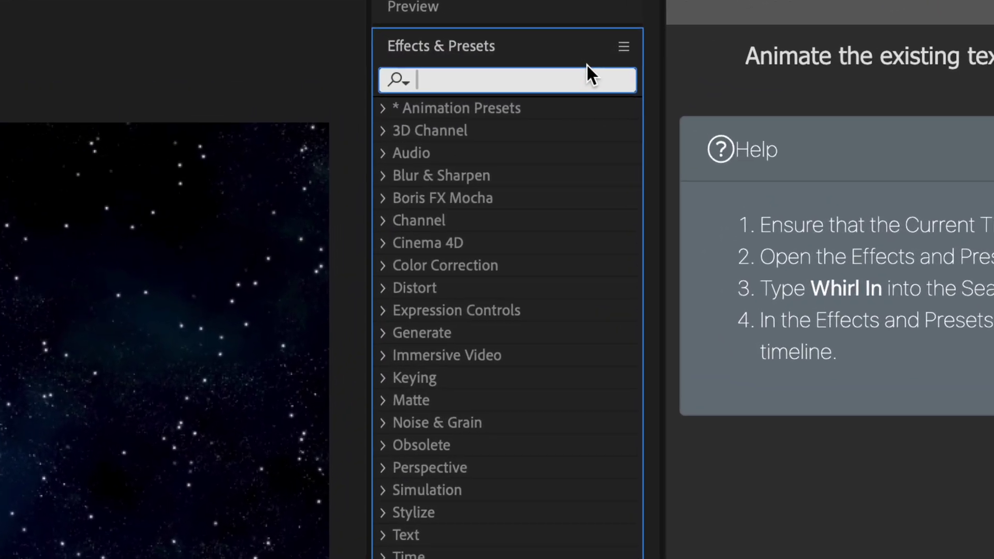
{"action": "type", "text": "whirl in"}
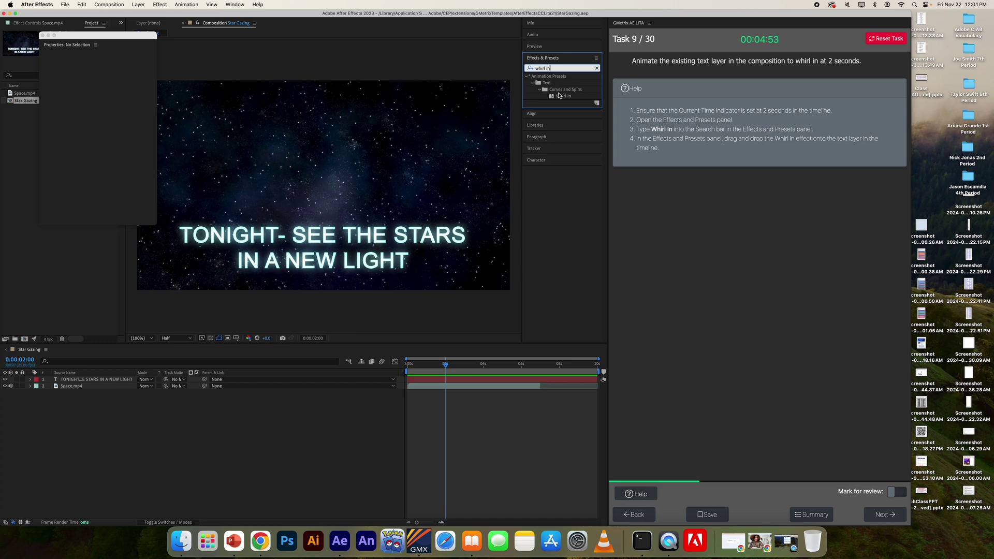
{"action": "left_click_drag", "start_coordinate": [559, 96], "coordinate": [102, 382]}
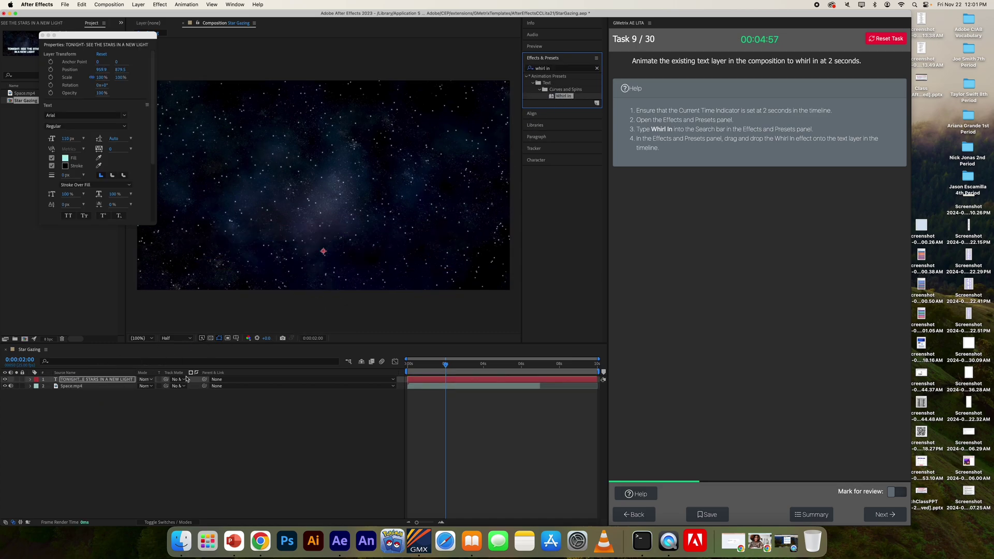
Preview the whirl-in animation and submit task 9.
{"action": "left_click", "coordinate": [446, 365]}
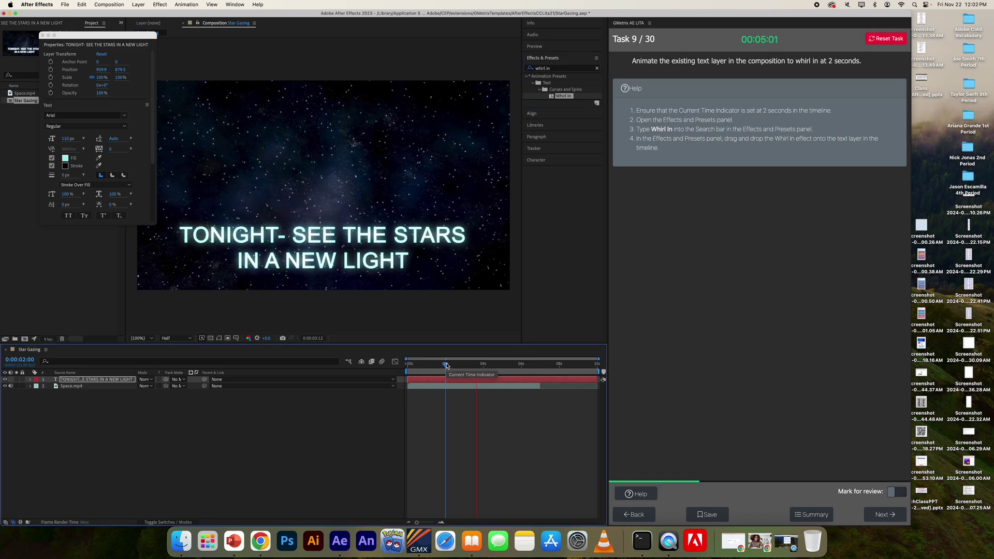
{"action": "key", "text": "space"}
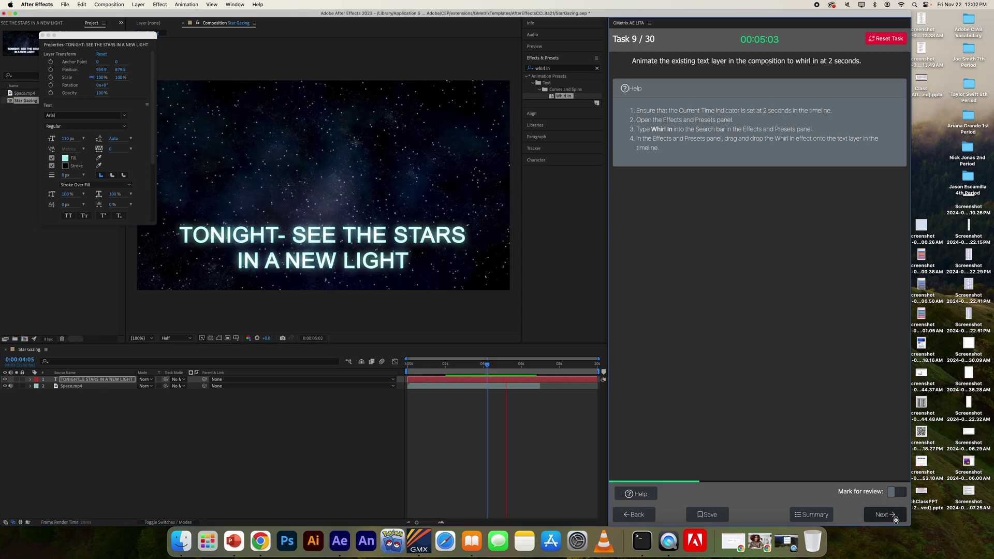
{"action": "key", "text": "space"}
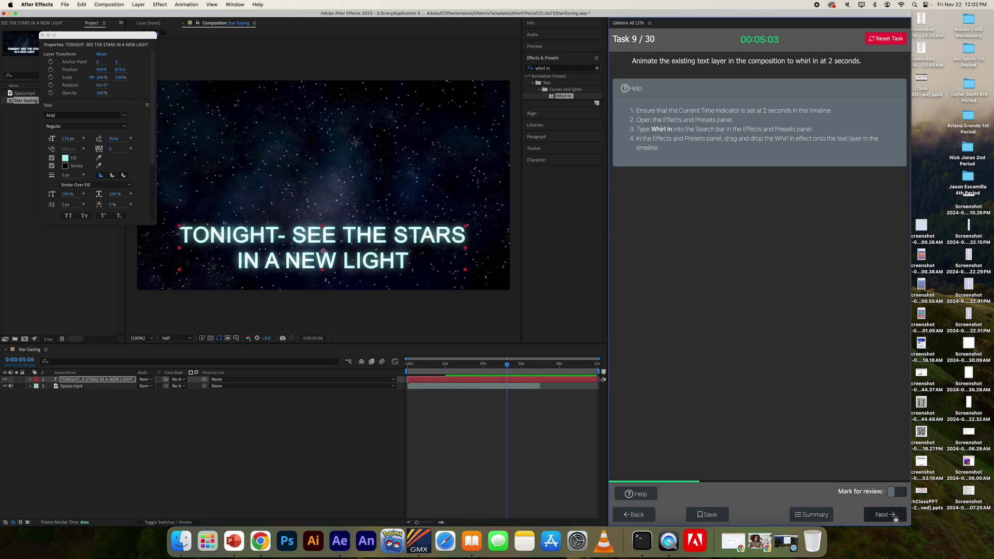
{"action": "left_click", "coordinate": [896, 518]}
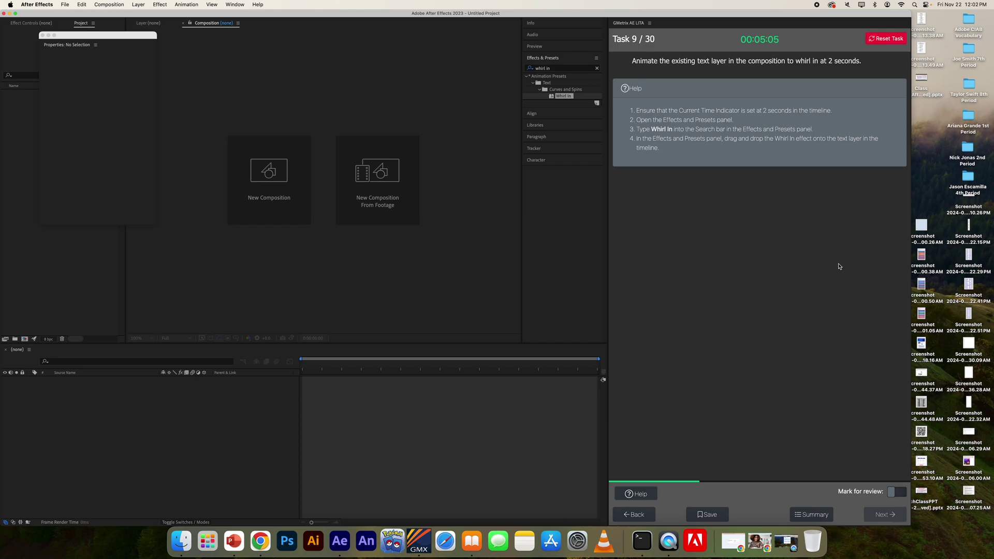
Drag Space.mp4's out point to the Star Gazing composition end and submit task 10.
{"action": "left_click", "coordinate": [864, 296]}
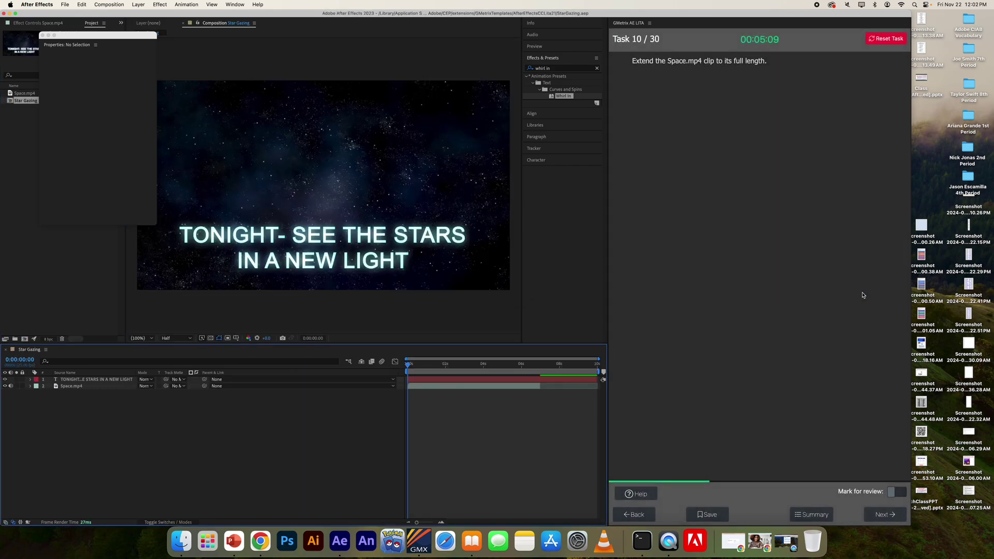
{"action": "left_click", "coordinate": [637, 494]}
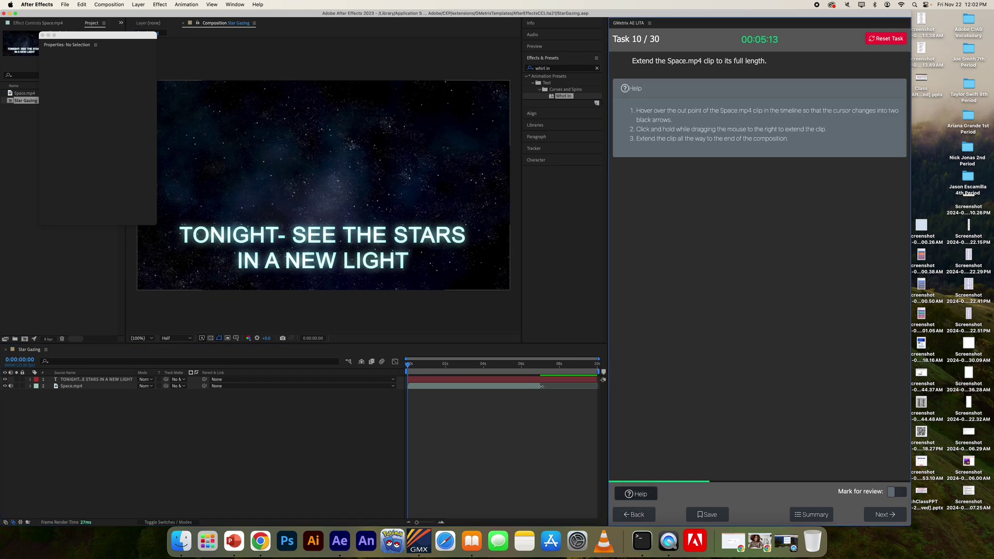
{"action": "left_click_drag", "start_coordinate": [541, 386], "coordinate": [672, 393]}
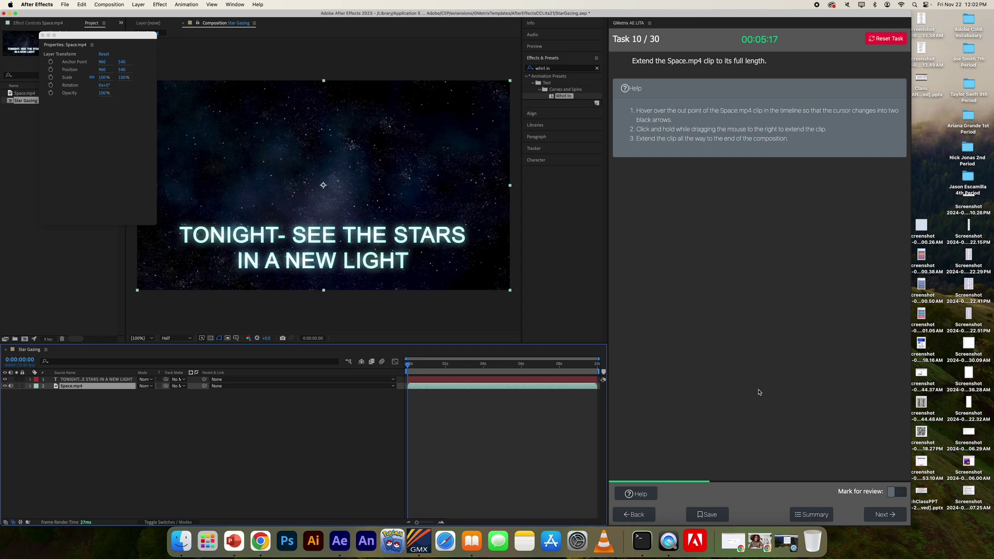
{"action": "left_click", "coordinate": [892, 516]}
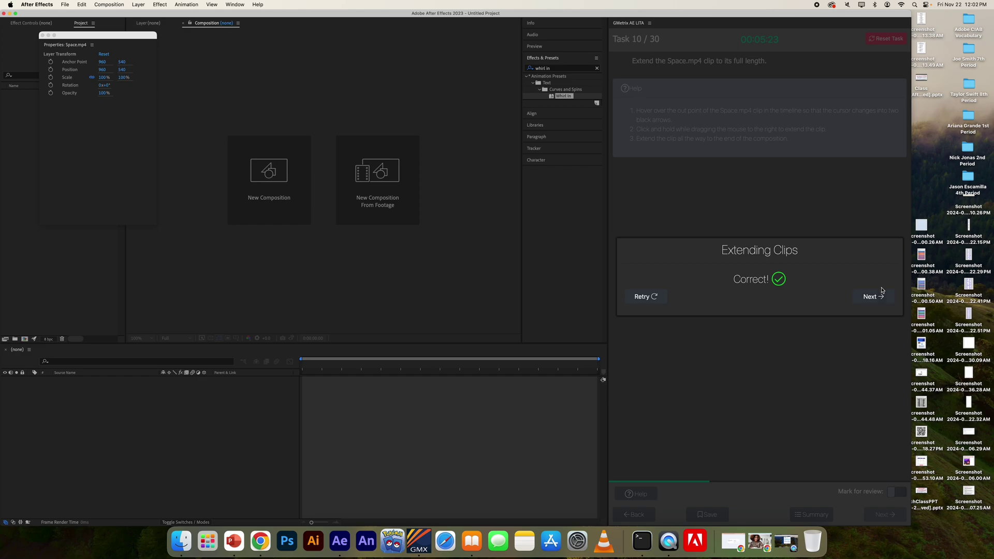
Advance to task 11 and show the Tools panel via the Window menu.
{"action": "left_click", "coordinate": [879, 295]}
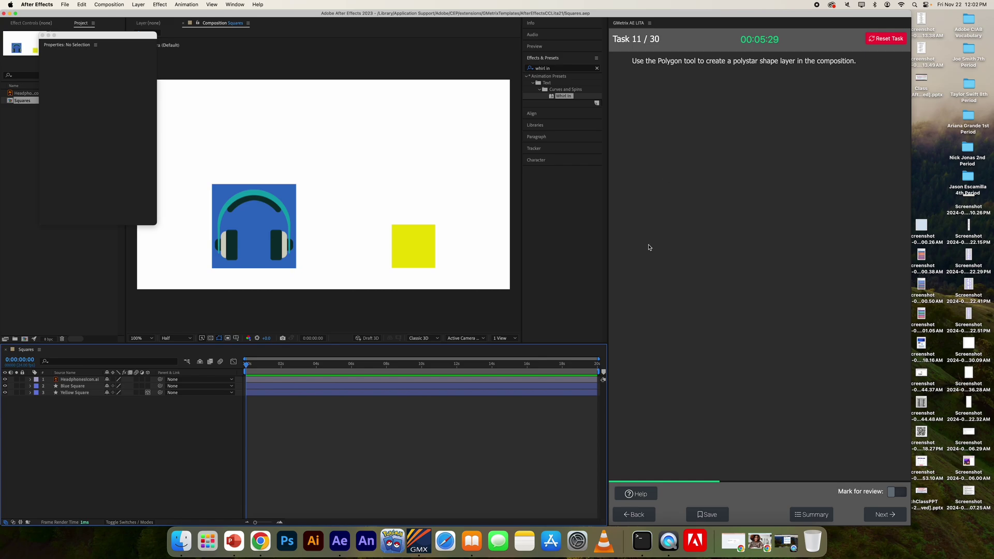
{"action": "left_click", "coordinate": [637, 494]}
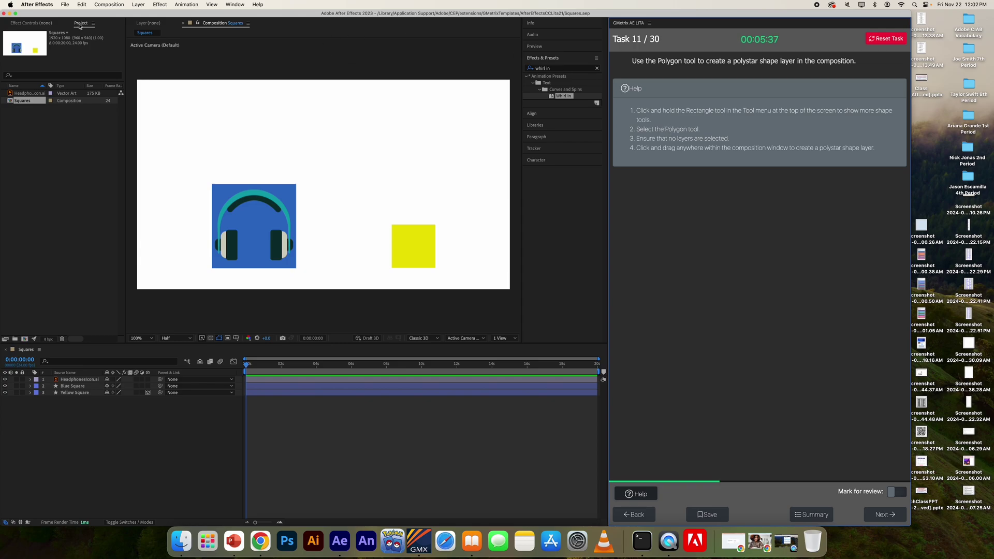
{"action": "left_click", "coordinate": [236, 5]}
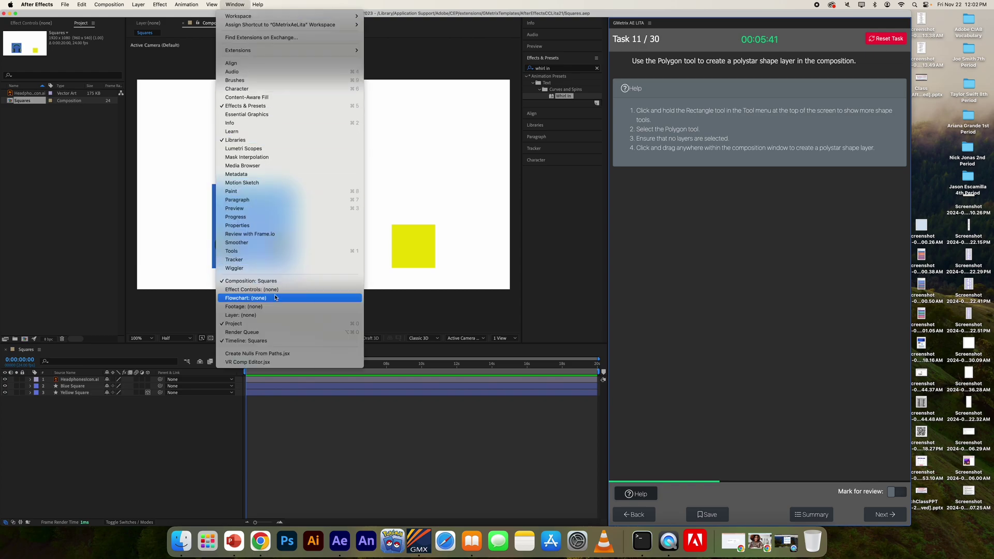
{"action": "left_click", "coordinate": [256, 251]}
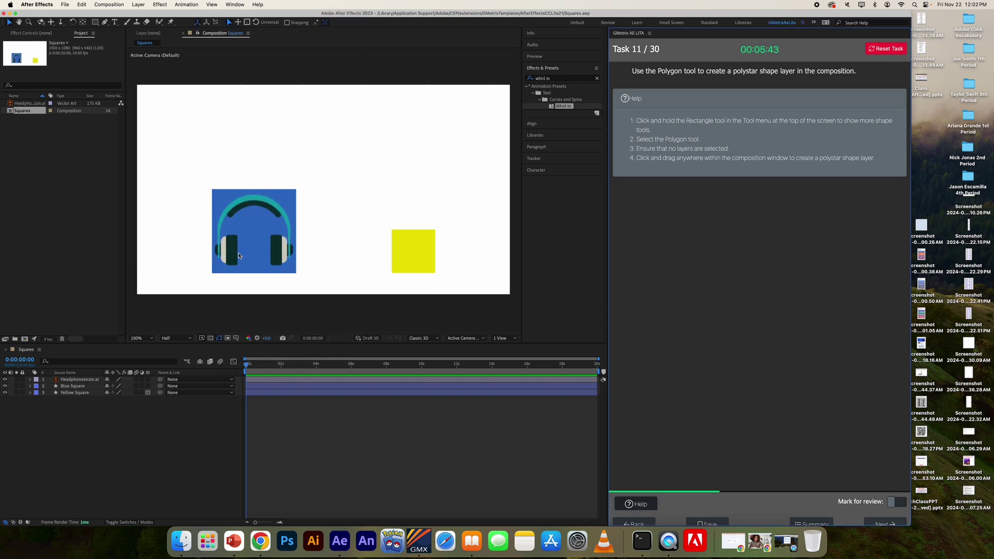
Draw a red polystar in the Squares composition with the Polygon Tool, then submit.
{"action": "left_click", "coordinate": [95, 24]}
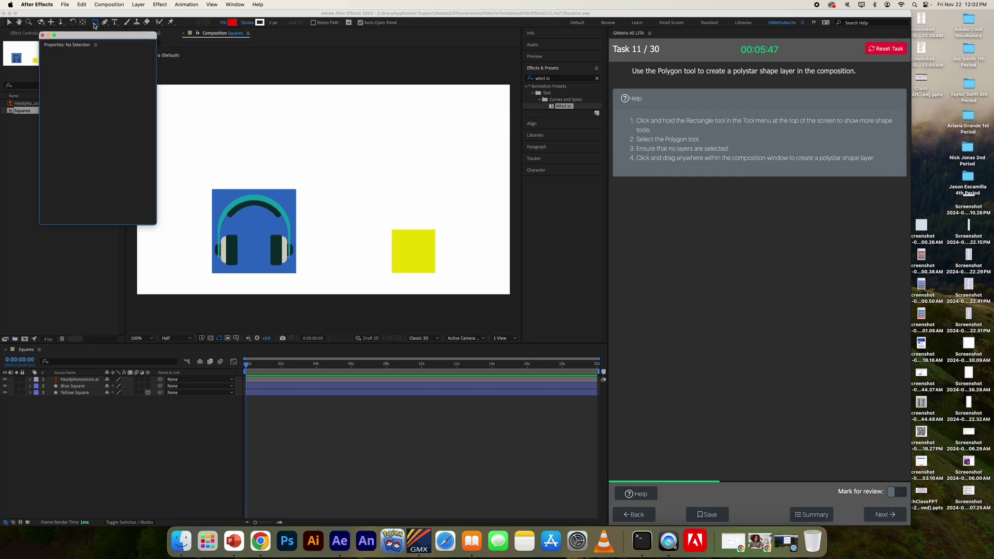
{"action": "left_click_drag", "start_coordinate": [94, 24], "coordinate": [133, 52]}
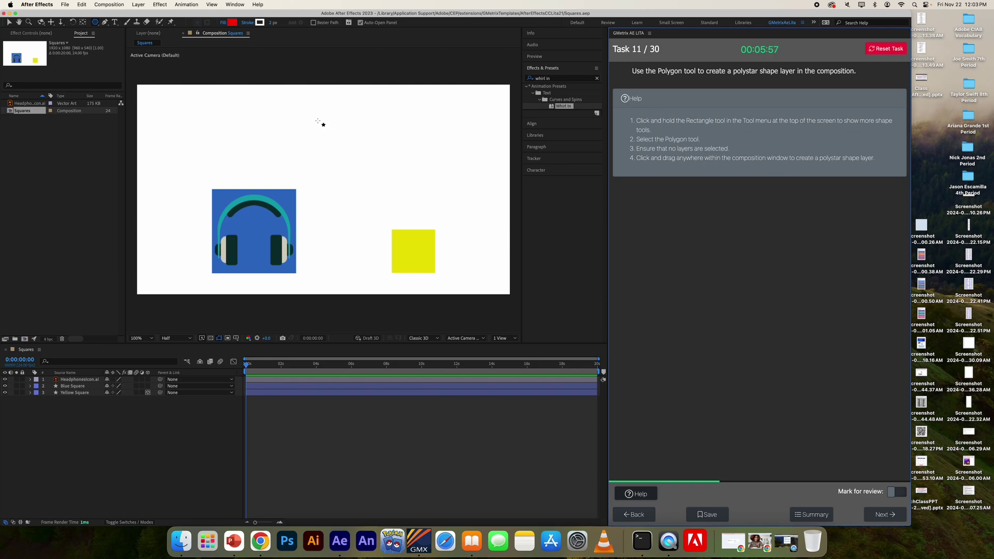
{"action": "mouse_move", "coordinate": [306, 106]}
{"action": "left_mouse_down"}
{"action": "mouse_move", "coordinate": [335, 125]}
{"action": "mouse_move", "coordinate": [348, 149]}
{"action": "mouse_move", "coordinate": [311, 127]}
{"action": "mouse_move", "coordinate": [324, 118]}
{"action": "mouse_move", "coordinate": [305, 122]}
{"action": "left_mouse_up"}
{"action": "left_click", "coordinate": [877, 515]}
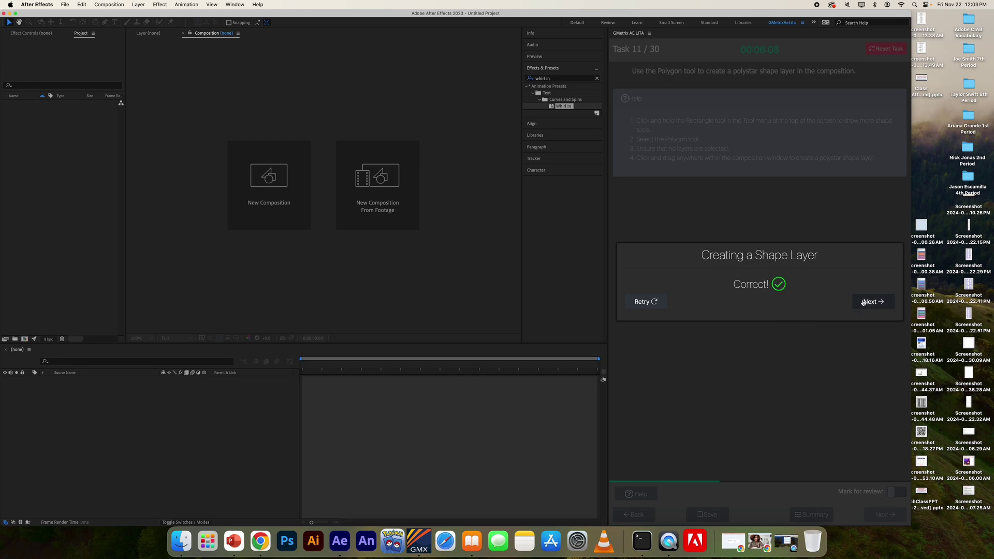
Match eliminating space to Jump Cuts, context to B-Roll, consistent environment to 180 Degree Rule.
{"action": "left_click", "coordinate": [863, 303]}
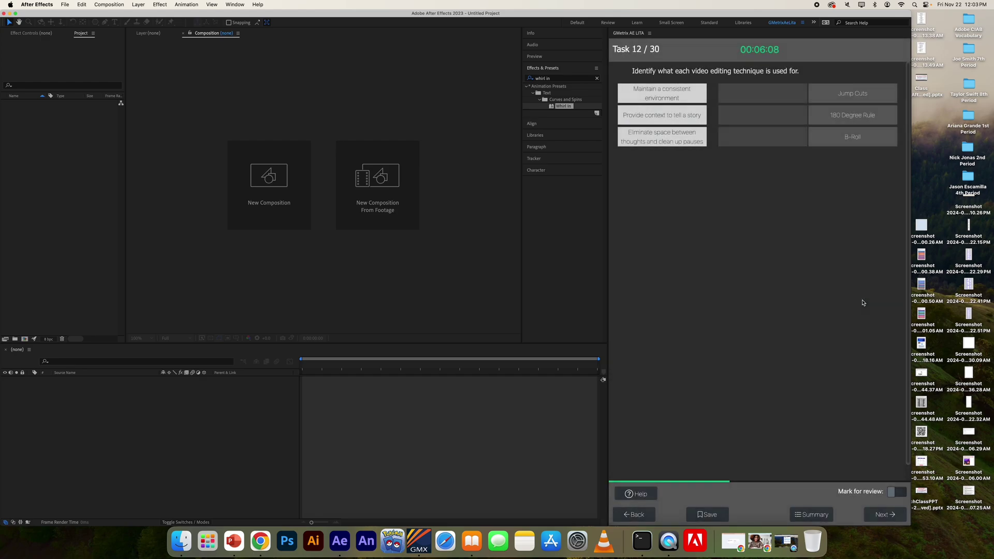
{"action": "left_click", "coordinate": [636, 495]}
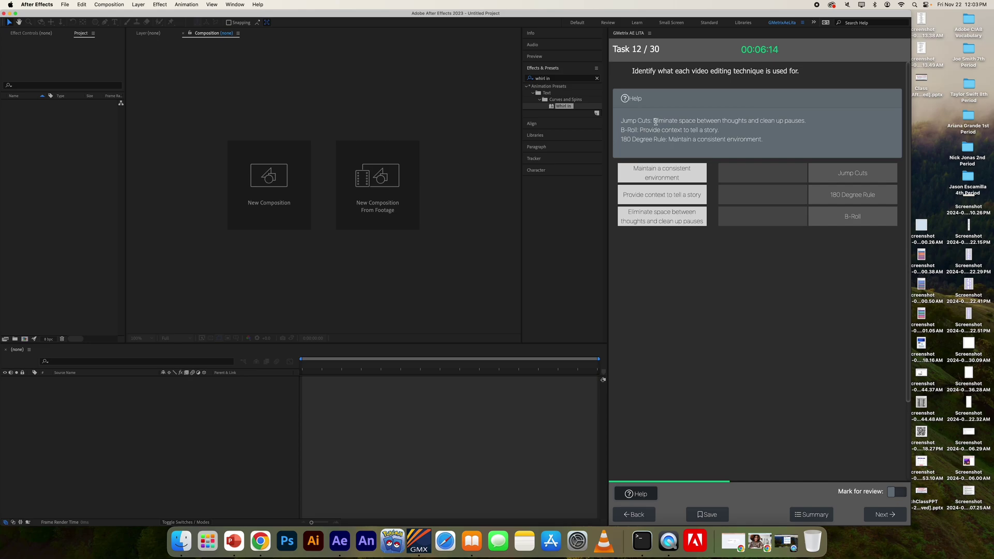
{"action": "left_click_drag", "start_coordinate": [676, 220], "coordinate": [745, 170]}
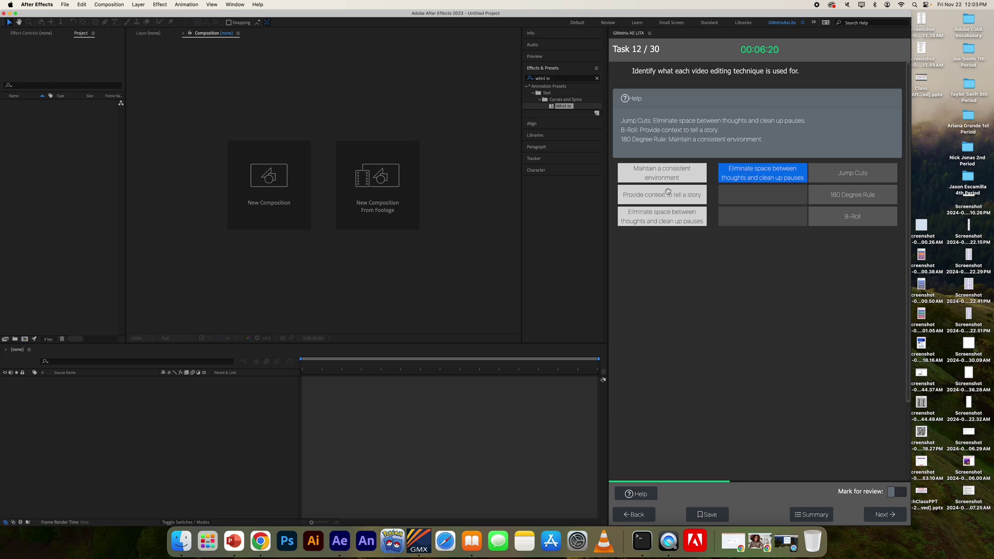
{"action": "left_click_drag", "start_coordinate": [668, 195], "coordinate": [770, 219]}
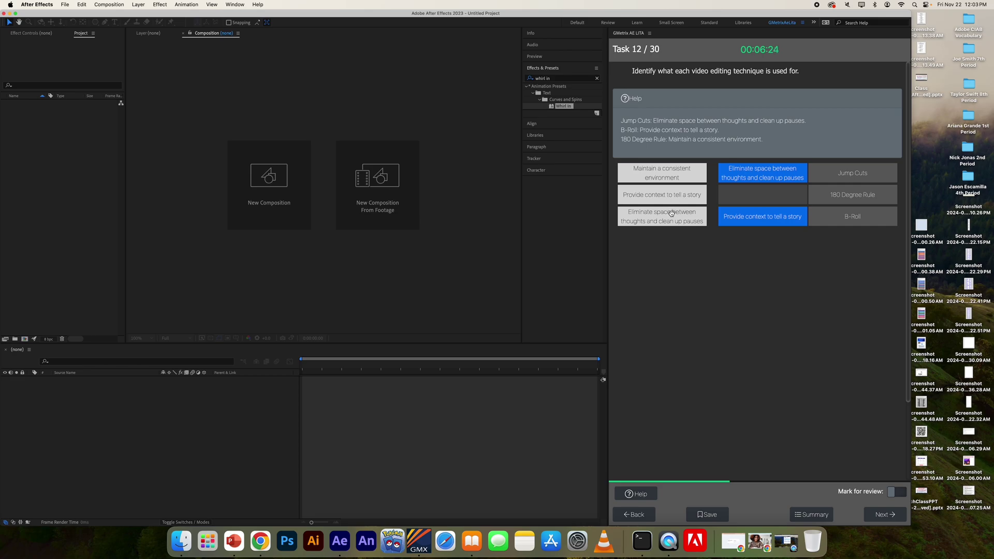
{"action": "left_click_drag", "start_coordinate": [666, 181], "coordinate": [762, 203]}
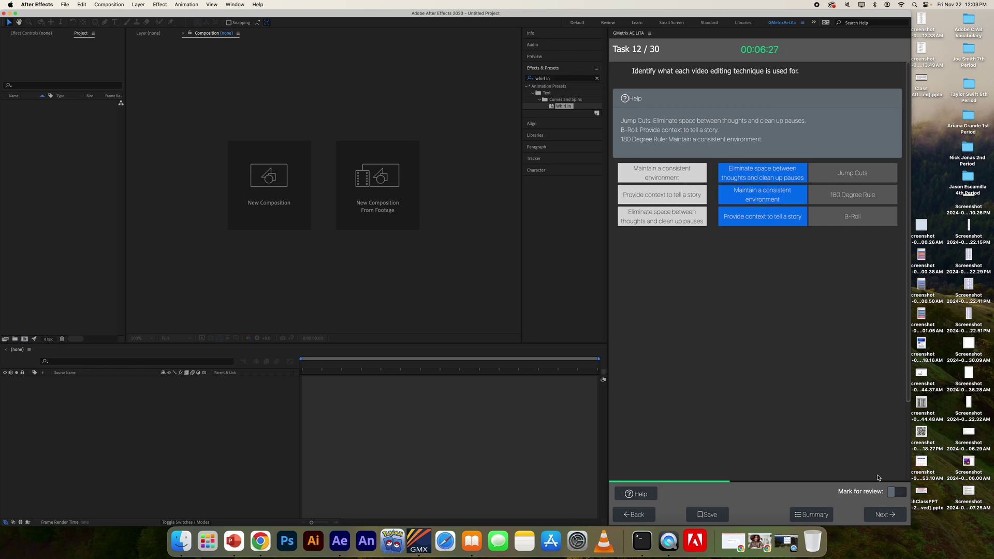
{"action": "left_click", "coordinate": [877, 507]}
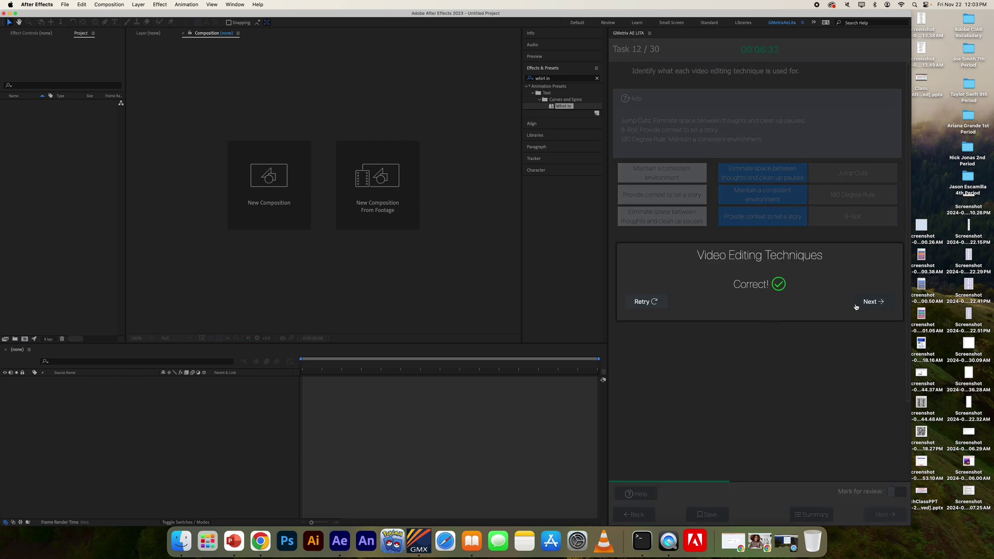
Save the StarGazing project to the Desktop as Stars.aep and submit task 13.
{"action": "left_click", "coordinate": [872, 302]}
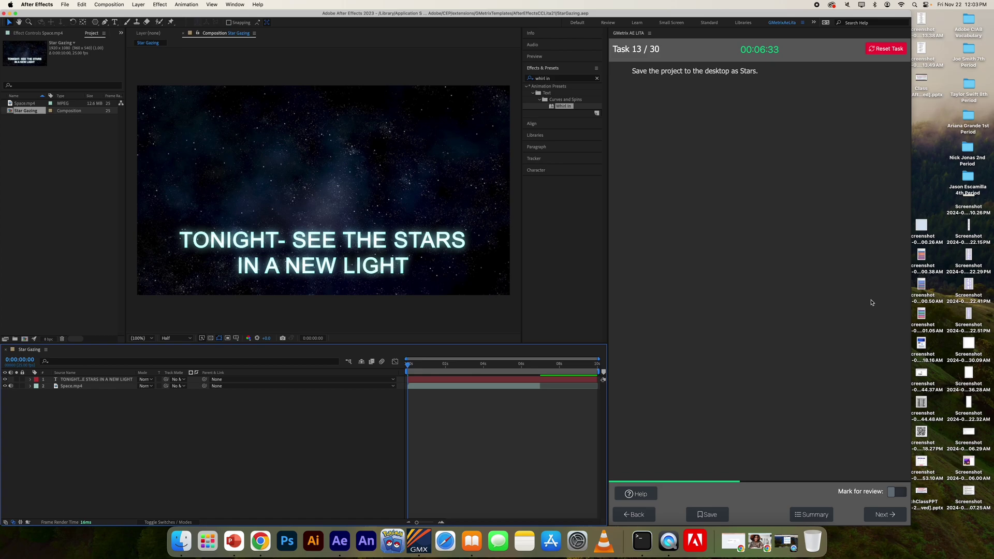
{"action": "left_click", "coordinate": [637, 494]}
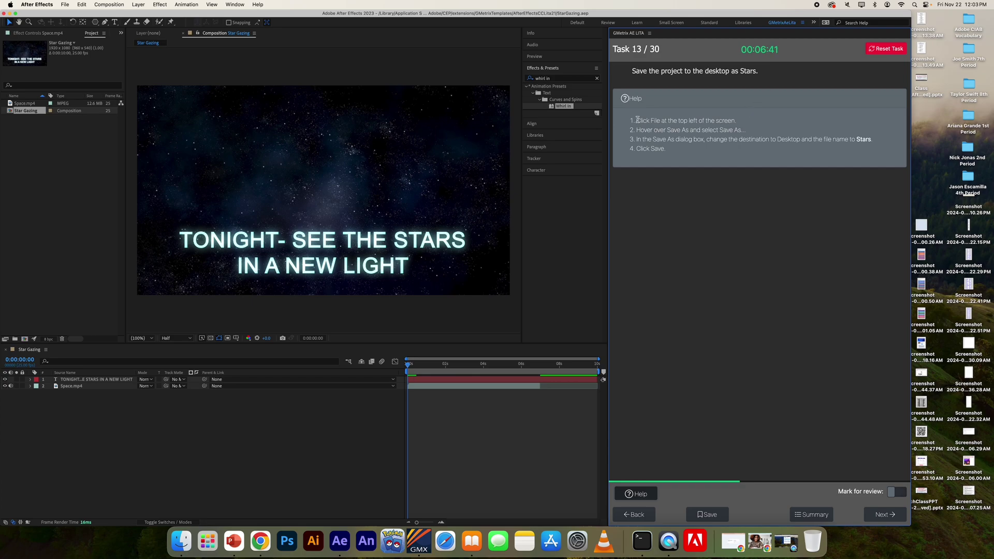
{"action": "left_click", "coordinate": [65, 4]}
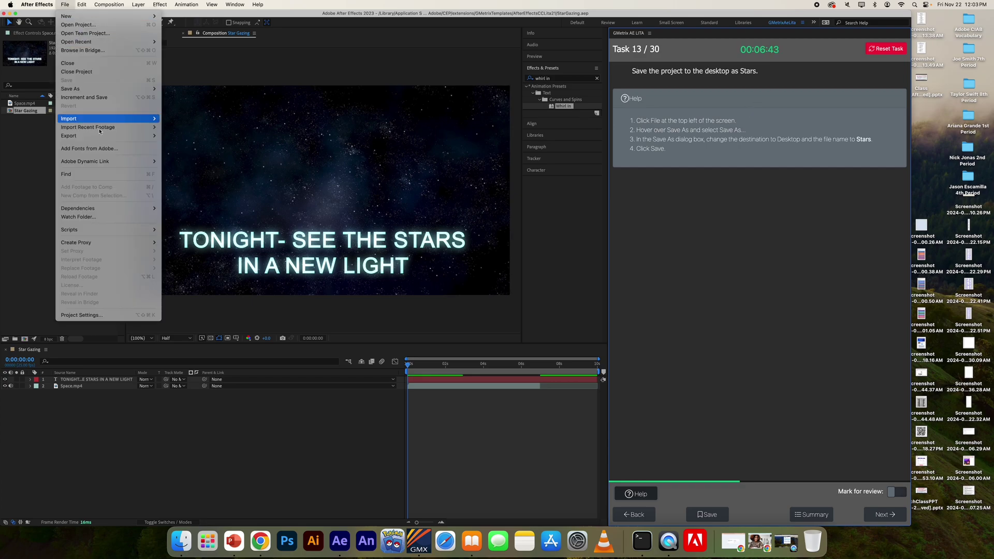
{"action": "mouse_move", "coordinate": [84, 94]}
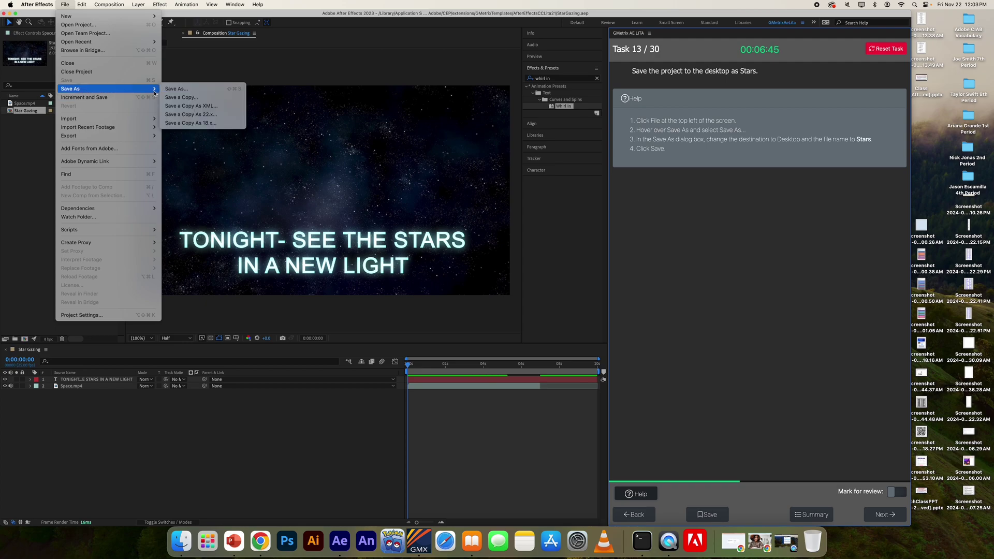
{"action": "left_click", "coordinate": [181, 90]}
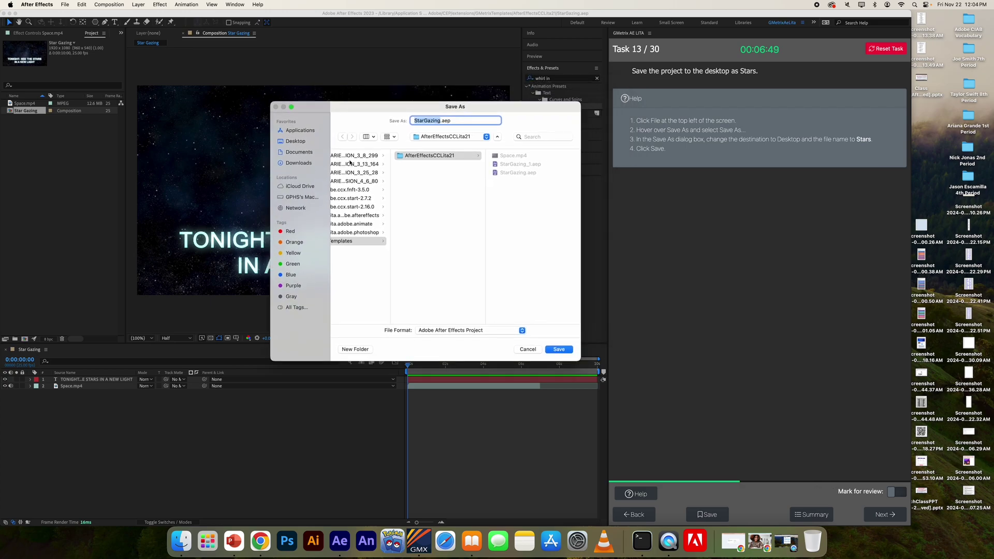
{"action": "left_click", "coordinate": [291, 146]}
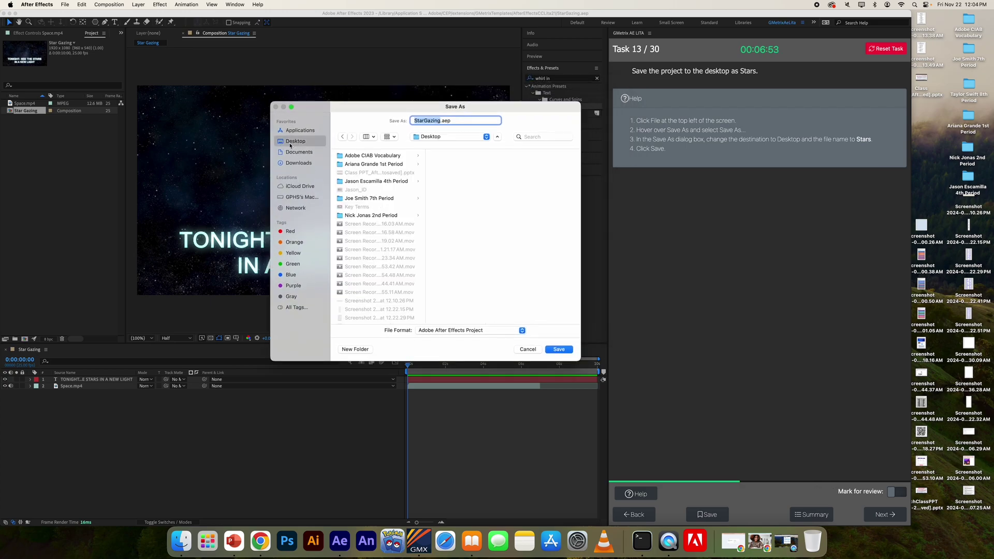
{"action": "type", "text": "Stars"}
{"action": "left_click", "coordinate": [559, 352]}
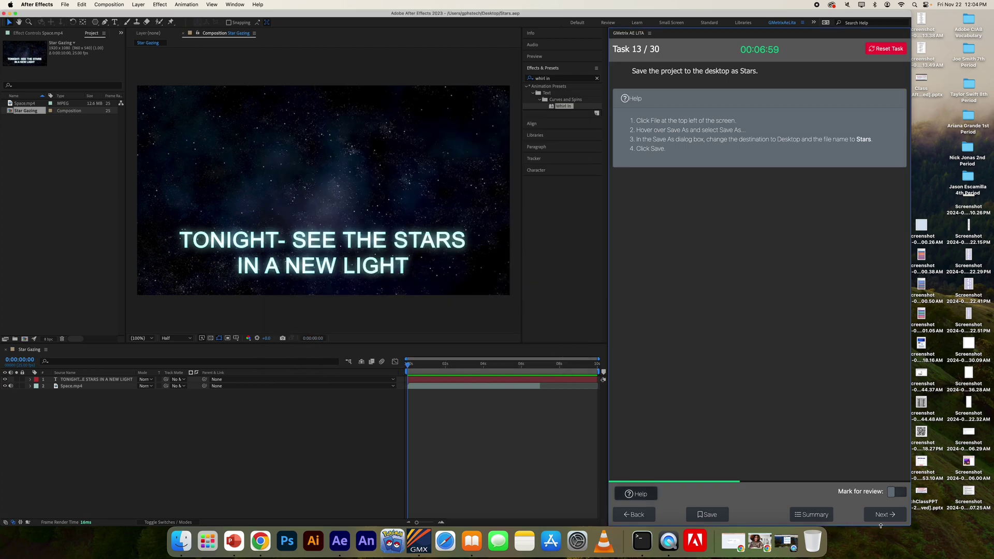
{"action": "left_click", "coordinate": [880, 520]}
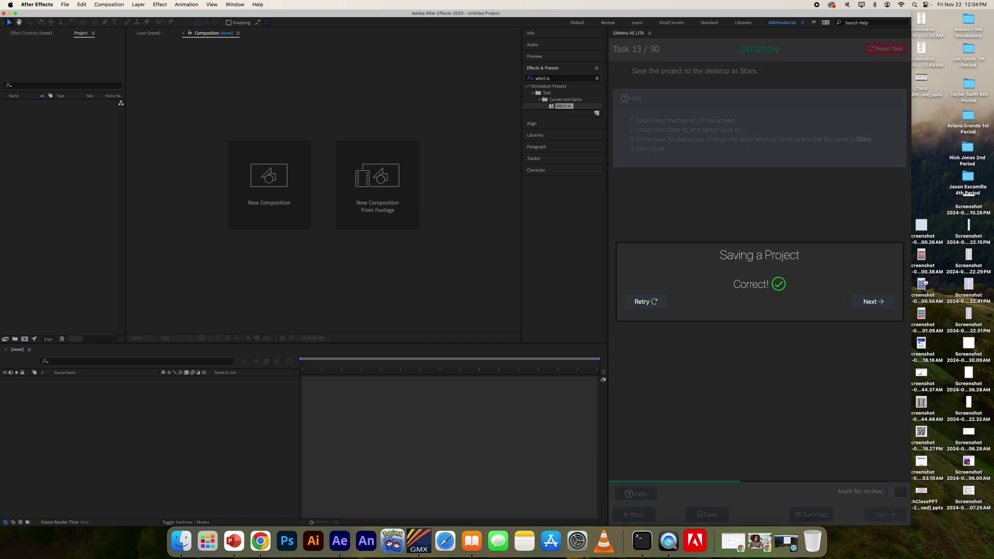
Advance to task 14 and open Composition > Save Frame As for the Train composition.
{"action": "left_click", "coordinate": [874, 308]}
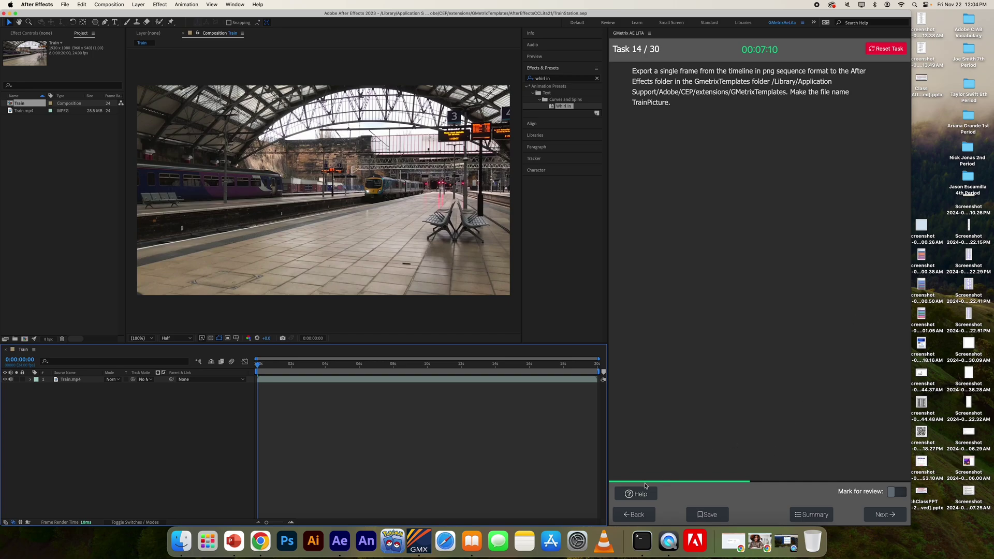
{"action": "left_click", "coordinate": [630, 494]}
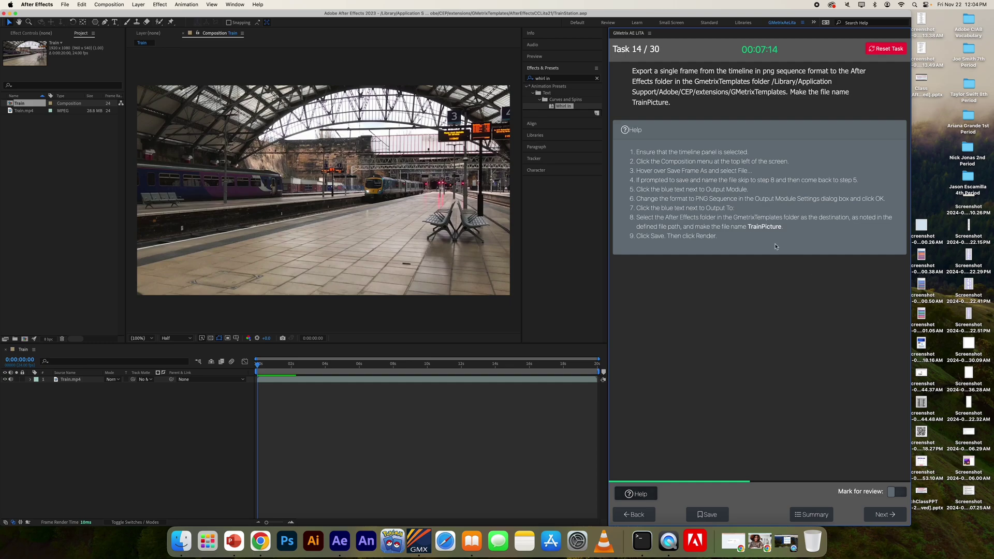
{"action": "left_click", "coordinate": [176, 422]}
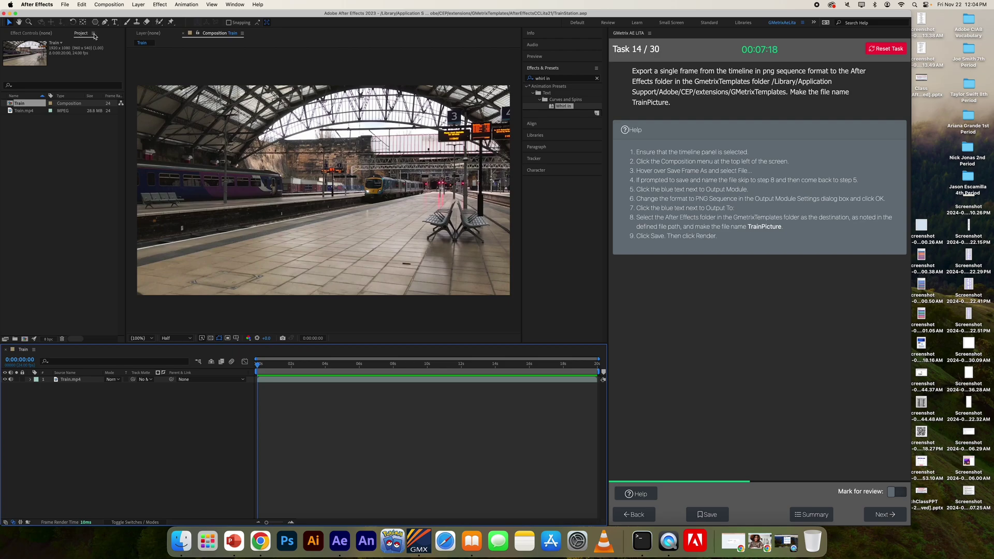
{"action": "left_click", "coordinate": [100, 4]}
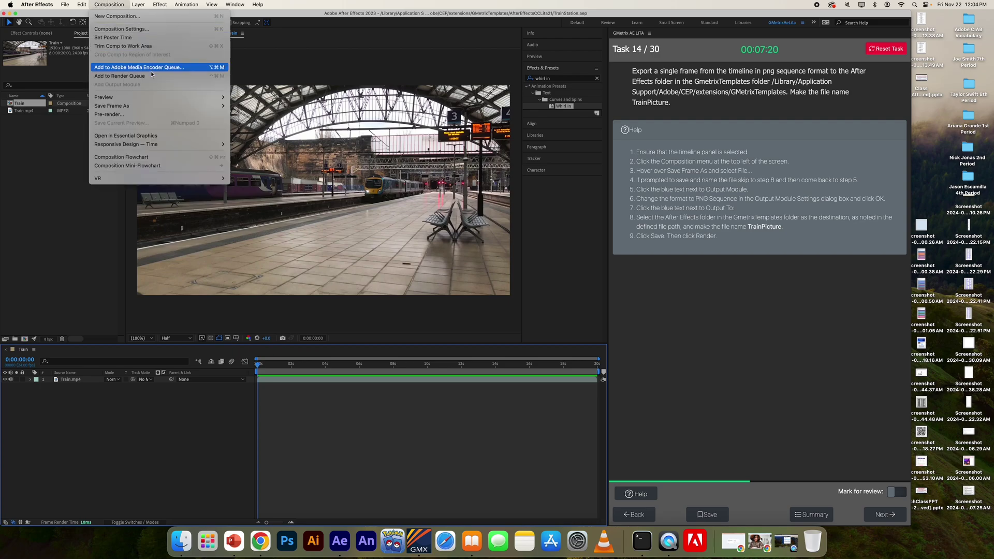
{"action": "mouse_move", "coordinate": [133, 110]}
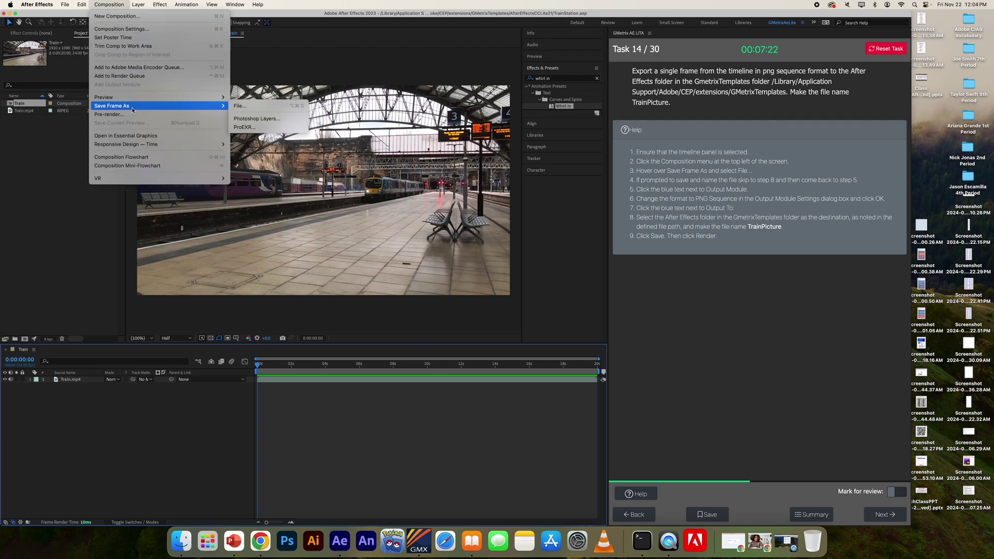
Queue the Train frame as Train (0-00-00-00).psd in GMetrixTemplates/AfterEffectsCCLita21.
{"action": "left_click", "coordinate": [251, 111]}
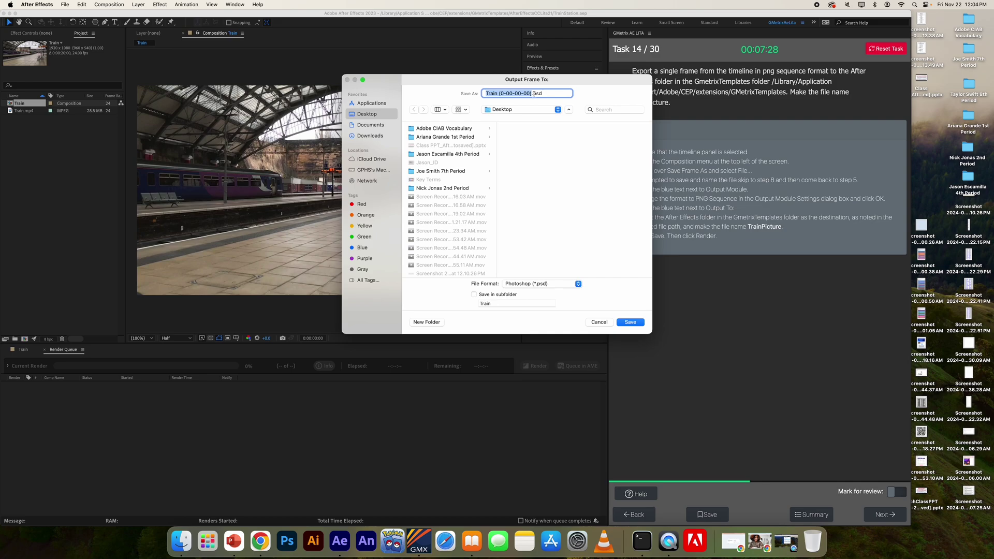
{"action": "left_click_drag", "start_coordinate": [464, 87], "coordinate": [292, 90]}
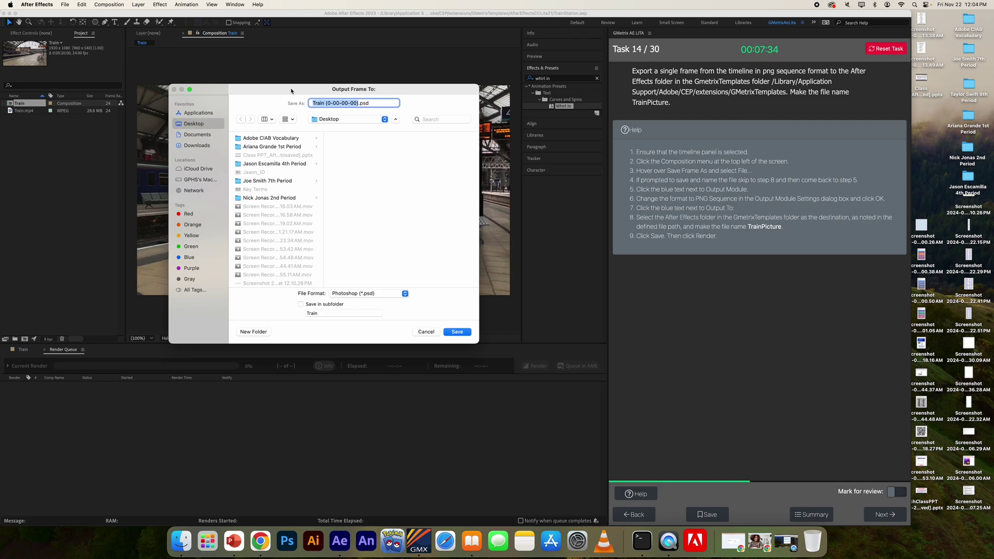
{"action": "left_click", "coordinate": [193, 182]}
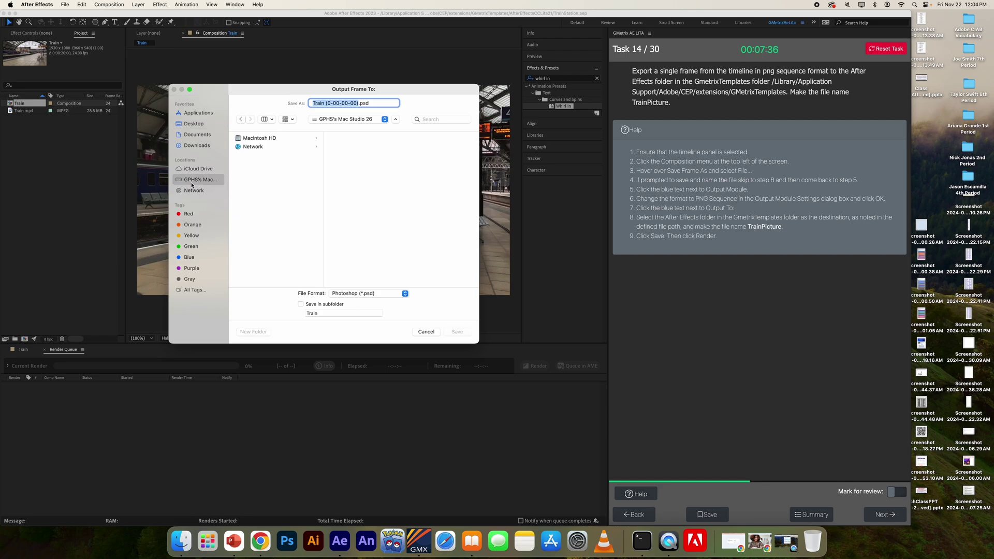
{"action": "left_click", "coordinate": [259, 139]}
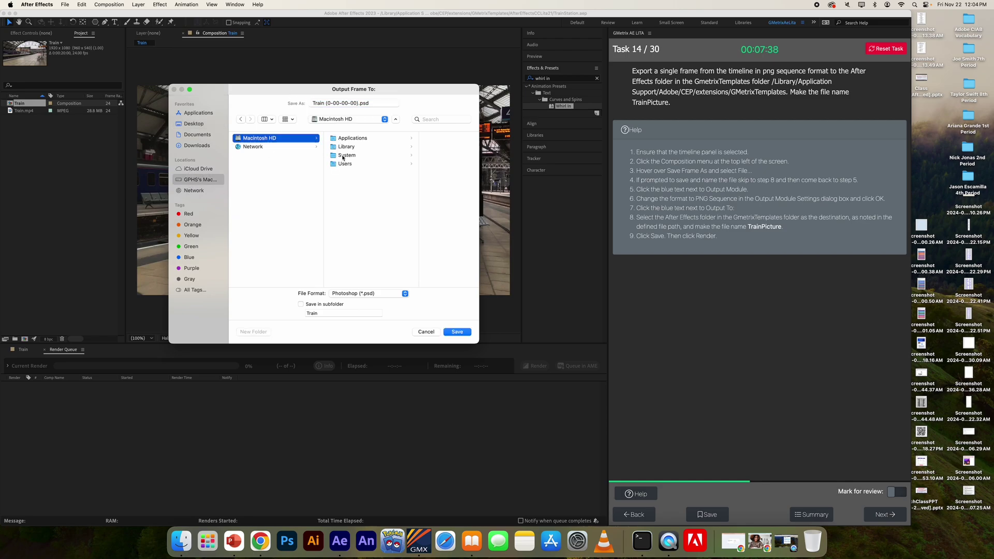
{"action": "left_click", "coordinate": [343, 148]}
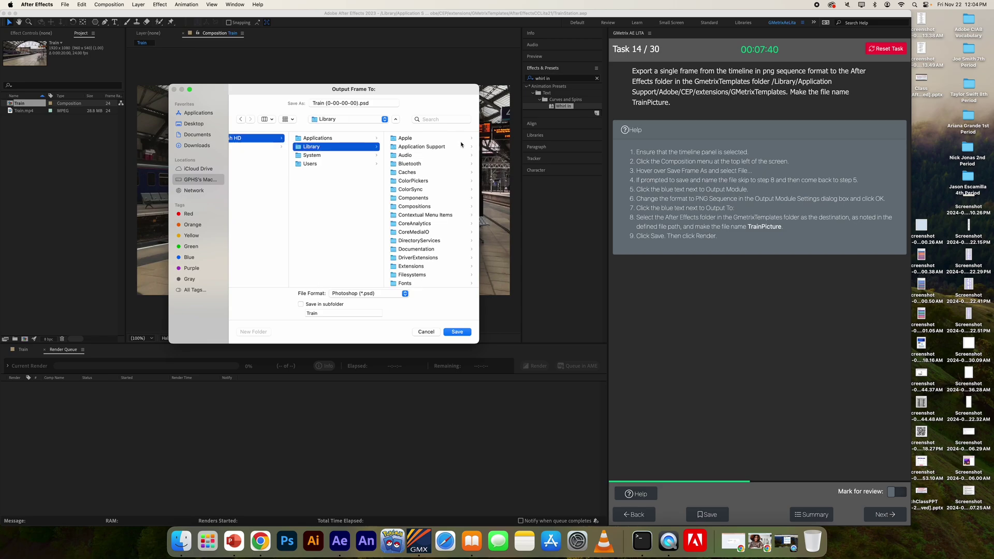
{"action": "left_click", "coordinate": [454, 145]}
{"action": "left_click", "coordinate": [408, 138]}
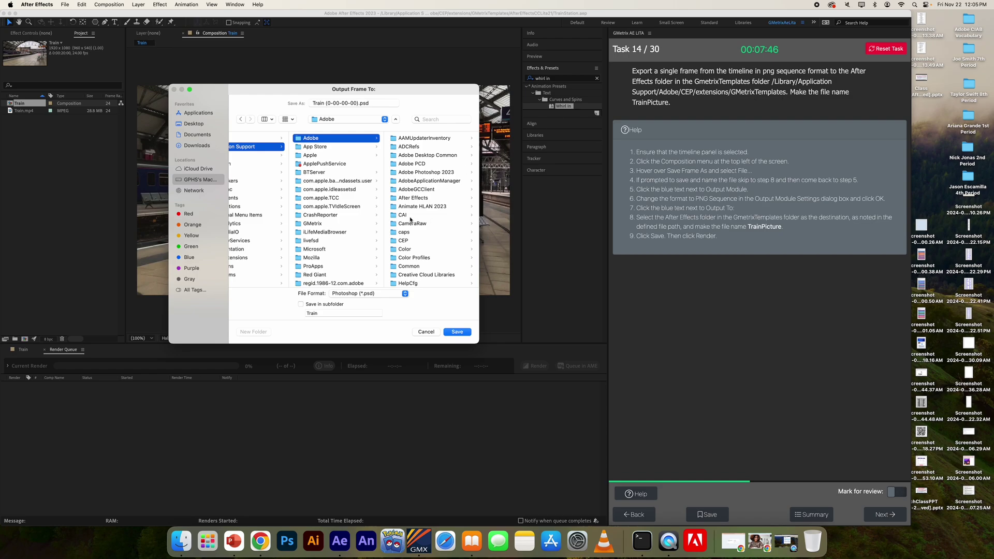
{"action": "left_click", "coordinate": [407, 242]}
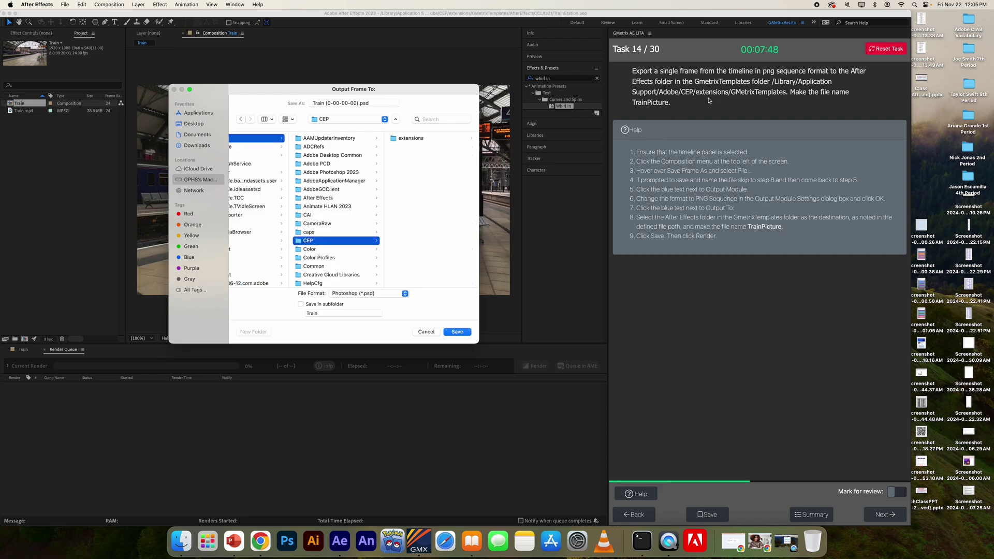
{"action": "left_click", "coordinate": [443, 139]}
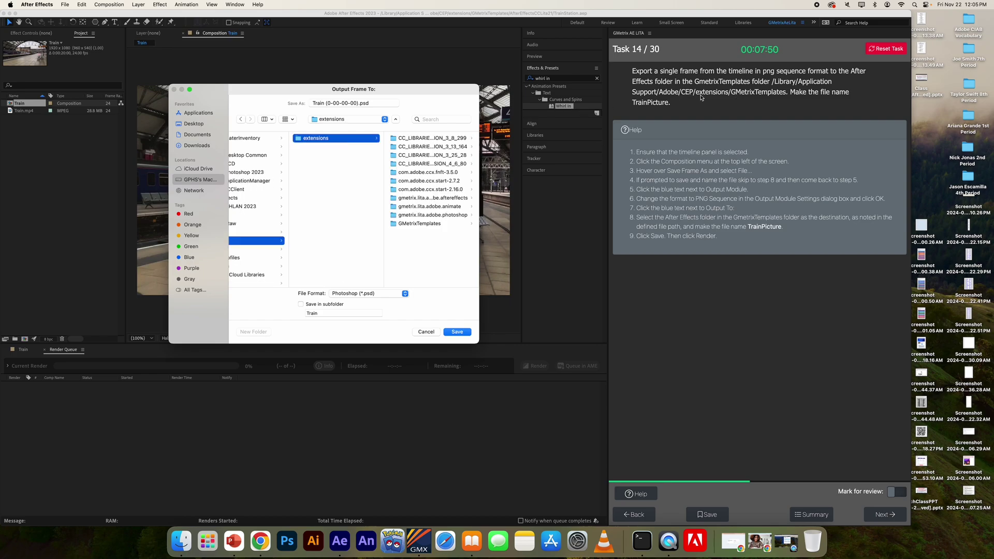
{"action": "left_click", "coordinate": [421, 224]}
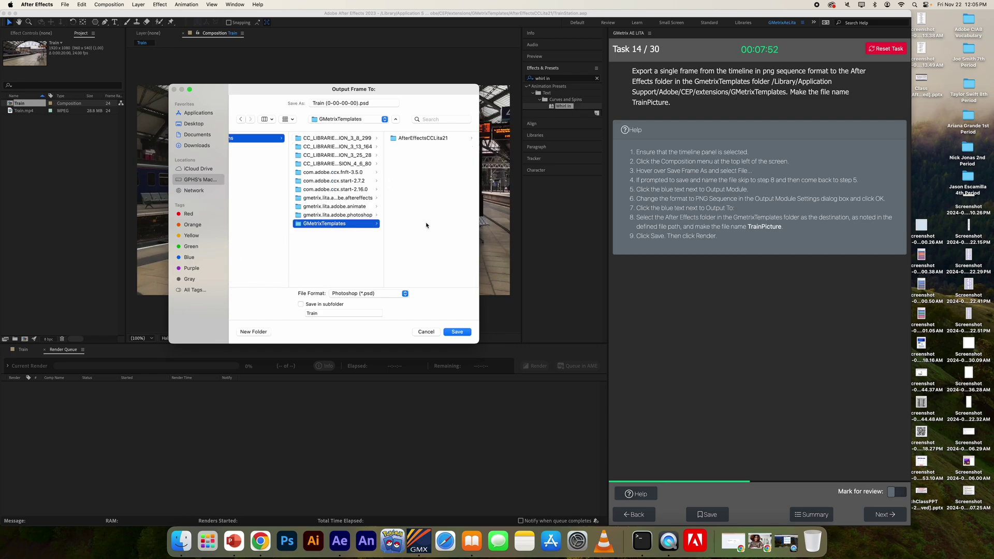
{"action": "left_click", "coordinate": [424, 140]}
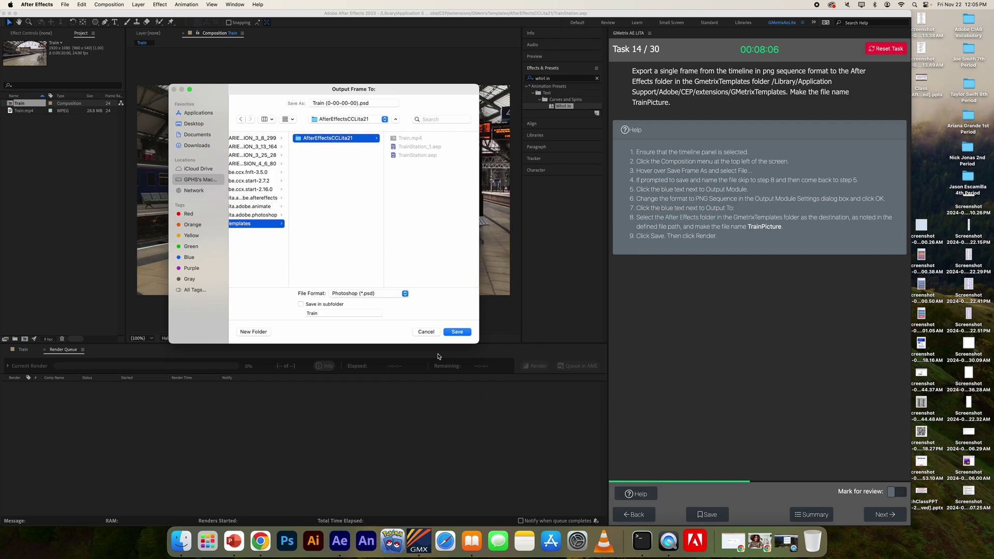
{"action": "left_click", "coordinate": [456, 332]}
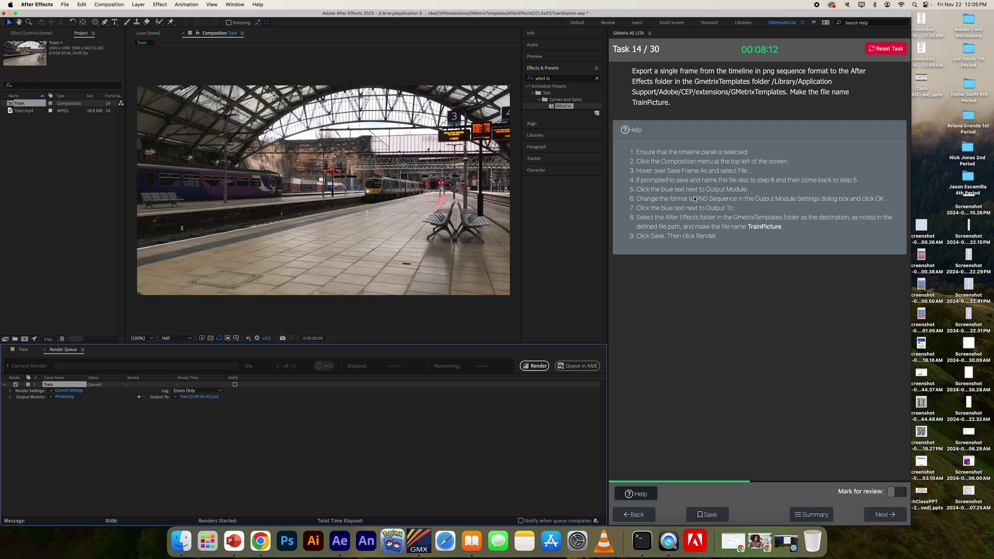
Set the queued frame's output module format to PNG Sequence.
{"action": "left_click_drag", "start_coordinate": [667, 189], "coordinate": [748, 190]}
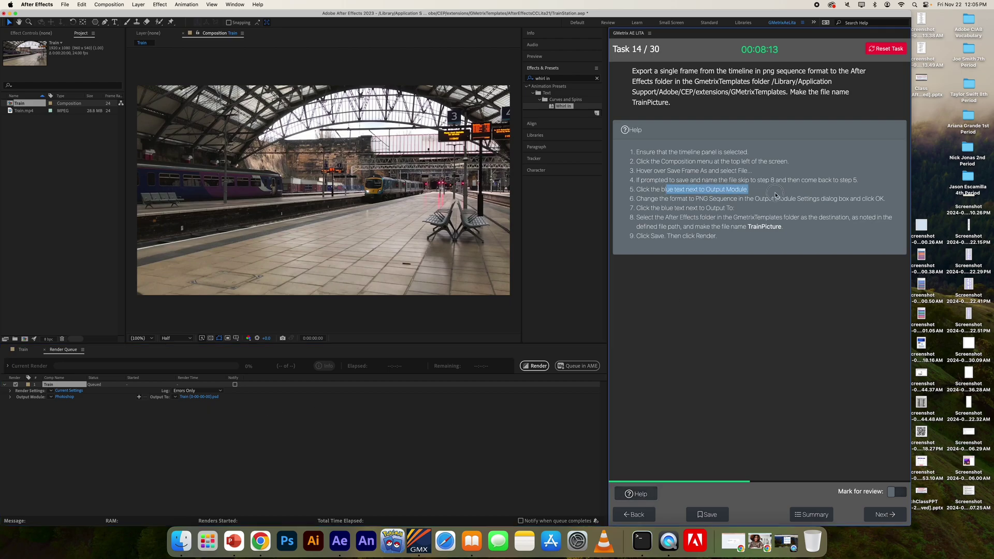
{"action": "left_click", "coordinate": [65, 397]}
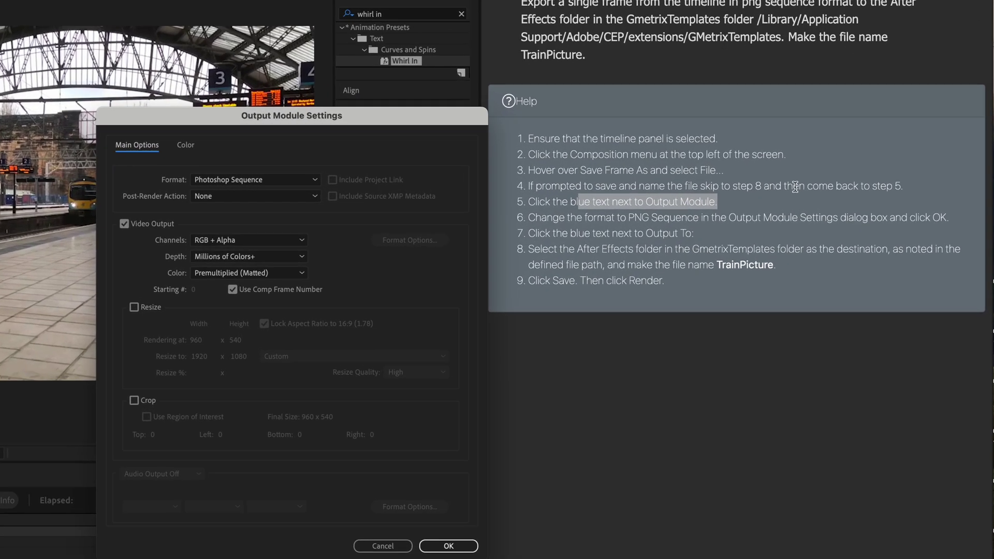
{"action": "left_click", "coordinate": [216, 178]}
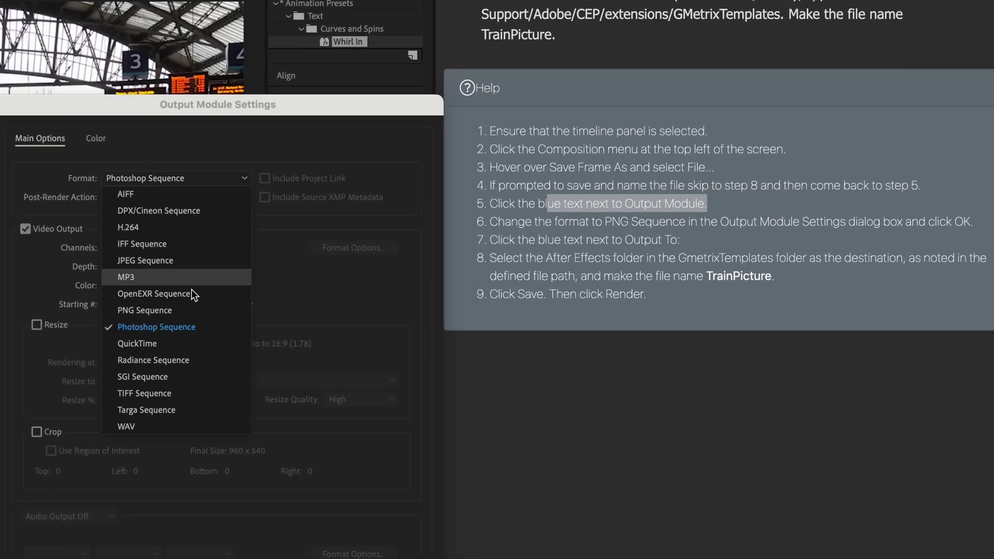
{"action": "left_click", "coordinate": [170, 316]}
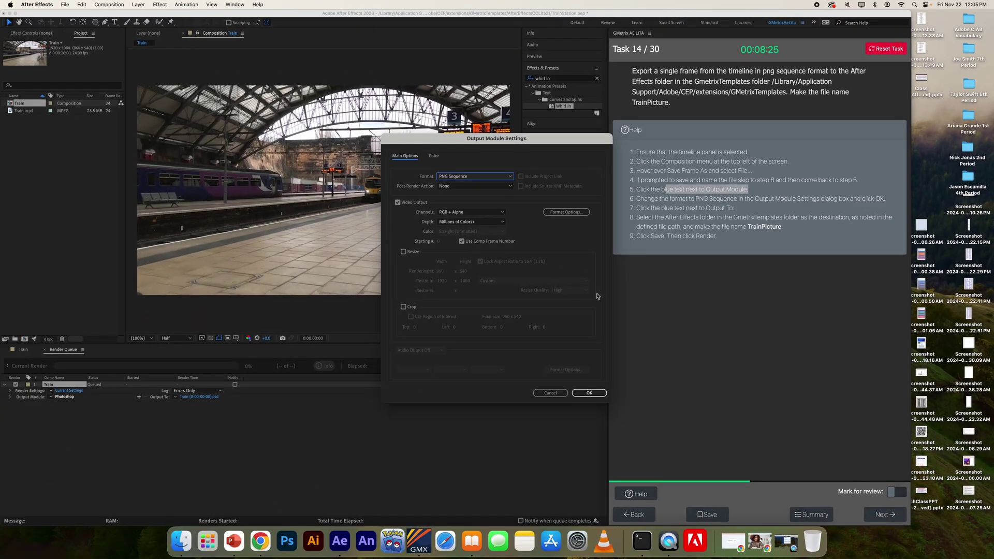
{"action": "left_click", "coordinate": [589, 393]}
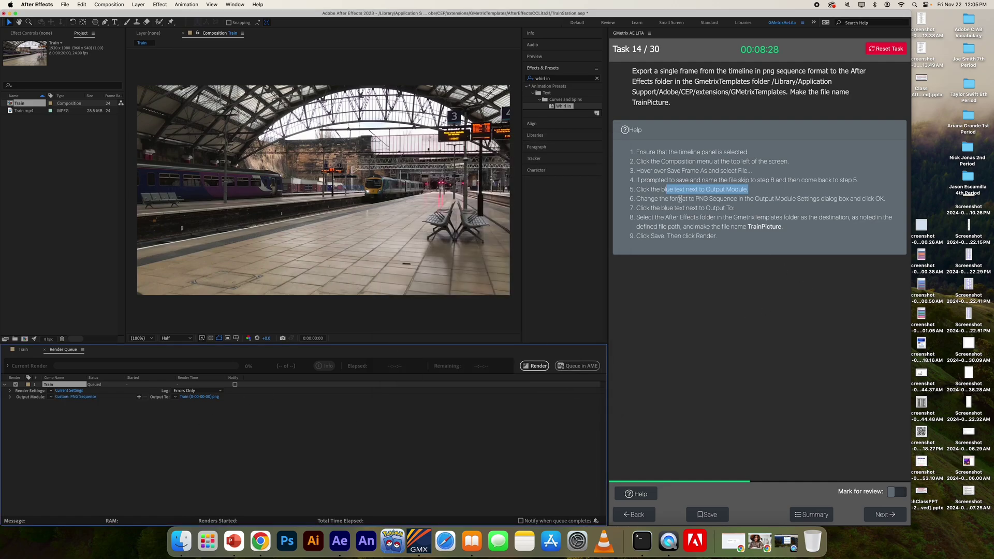
Rename the queued frame's output file to TrainPicture.png.
{"action": "left_click", "coordinate": [189, 398]}
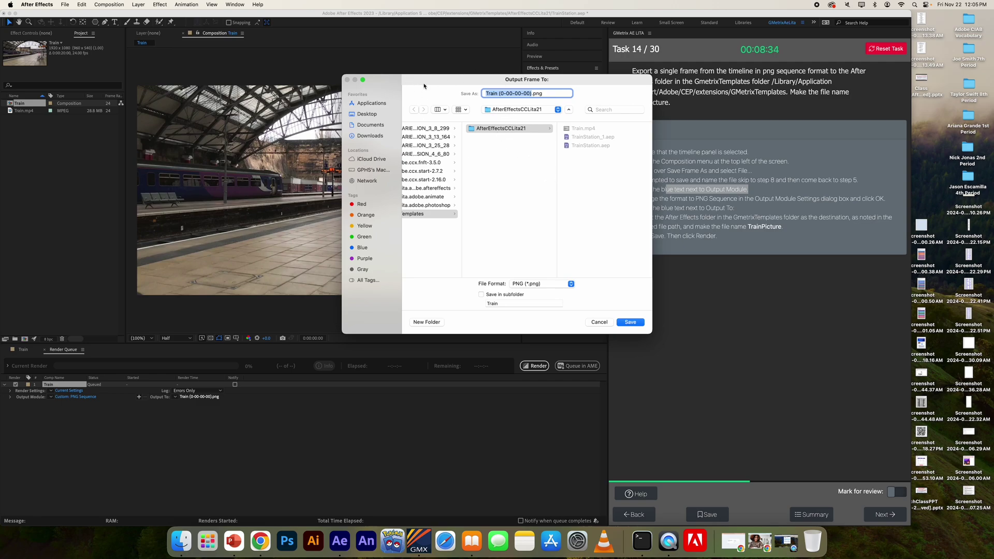
{"action": "left_click_drag", "start_coordinate": [426, 87], "coordinate": [308, 112]}
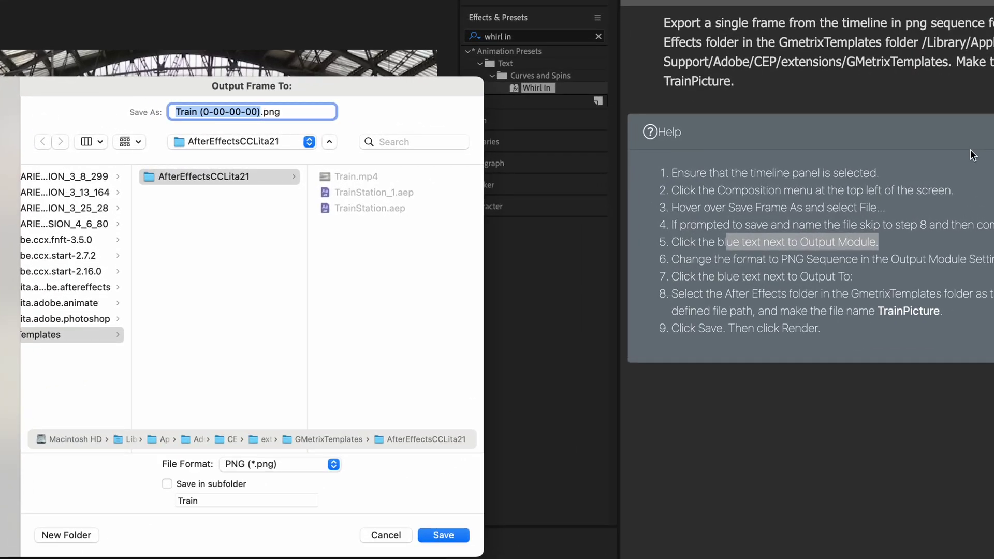
{"action": "type", "text": "TrainPi"}
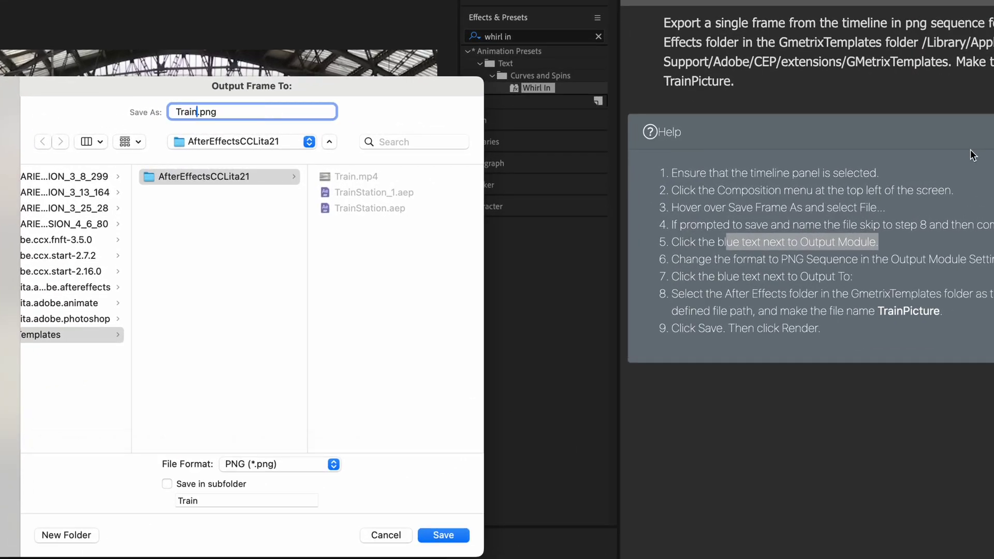
{"action": "type", "text": "cture"}
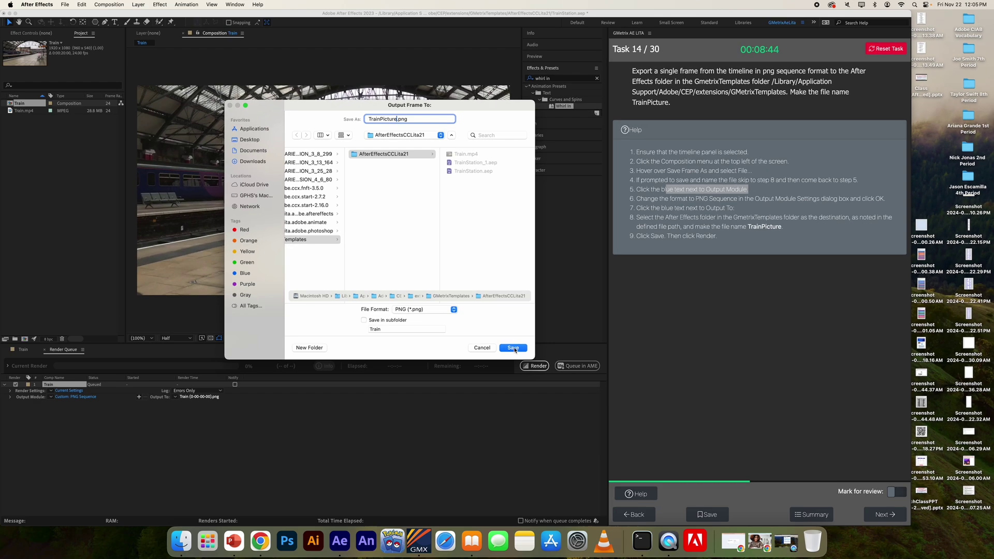
{"action": "left_click", "coordinate": [513, 348]}
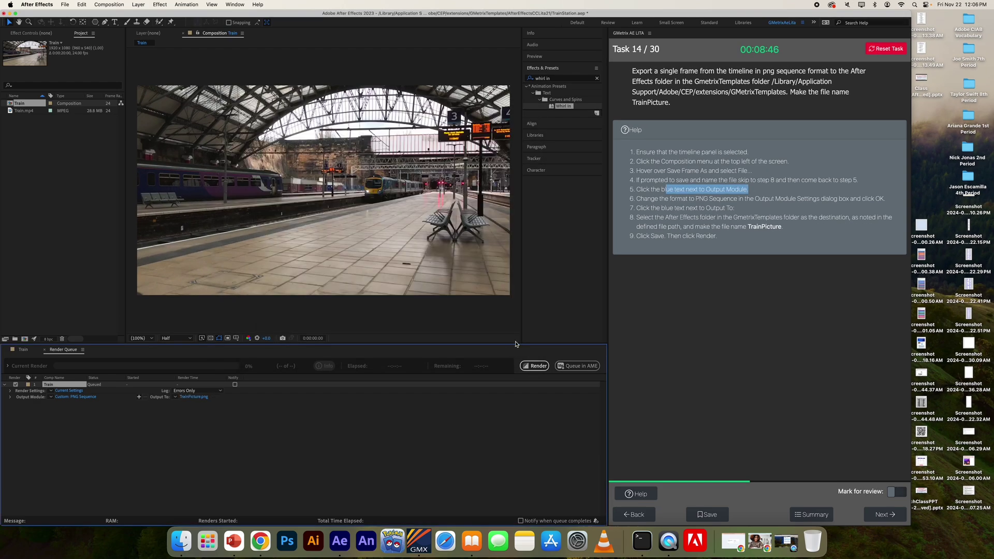
Render the TrainPicture frame and submit task 14.
{"action": "left_click", "coordinate": [536, 367]}
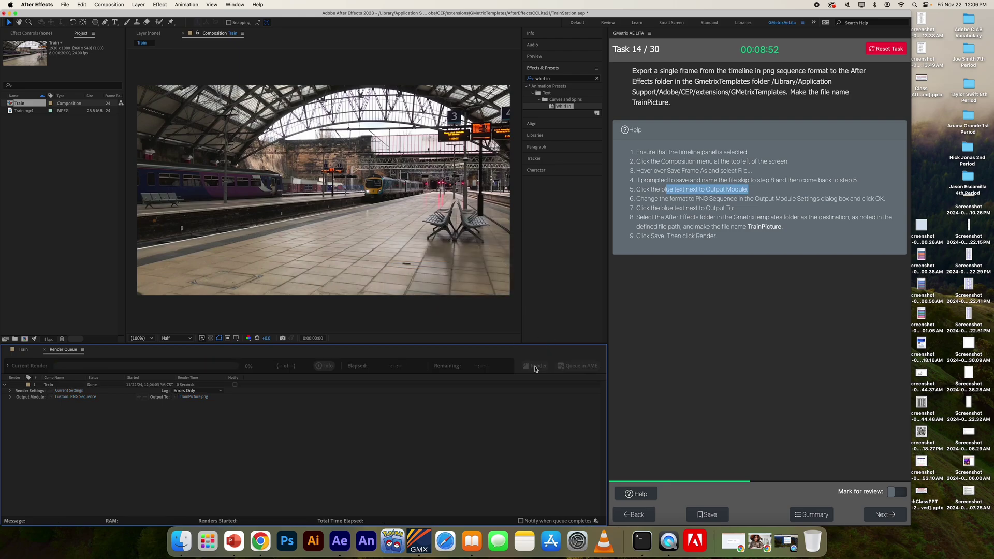
{"action": "left_click", "coordinate": [885, 515]}
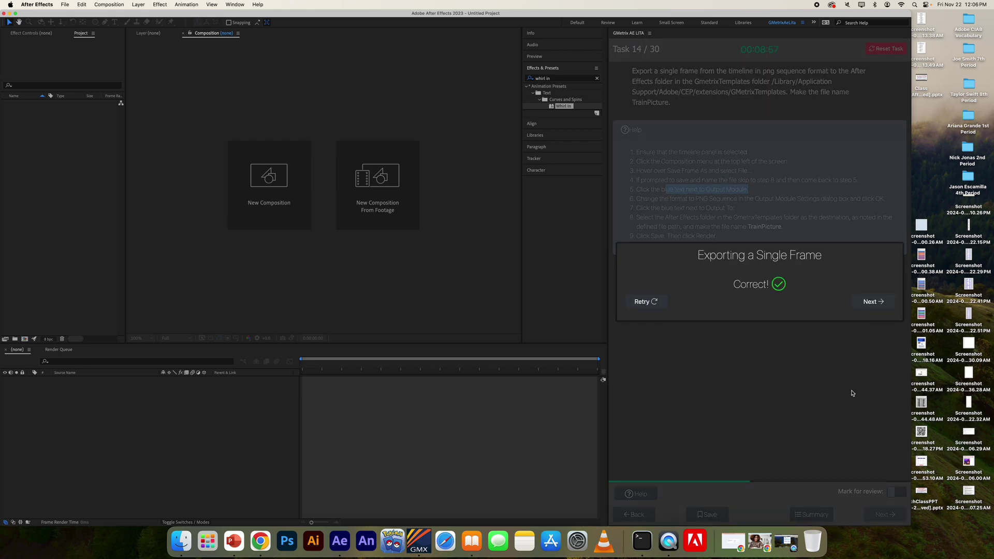
Move on to Task 15, select the TONIGHT text layer and view the task's help steps.
{"action": "left_click", "coordinate": [873, 303]}
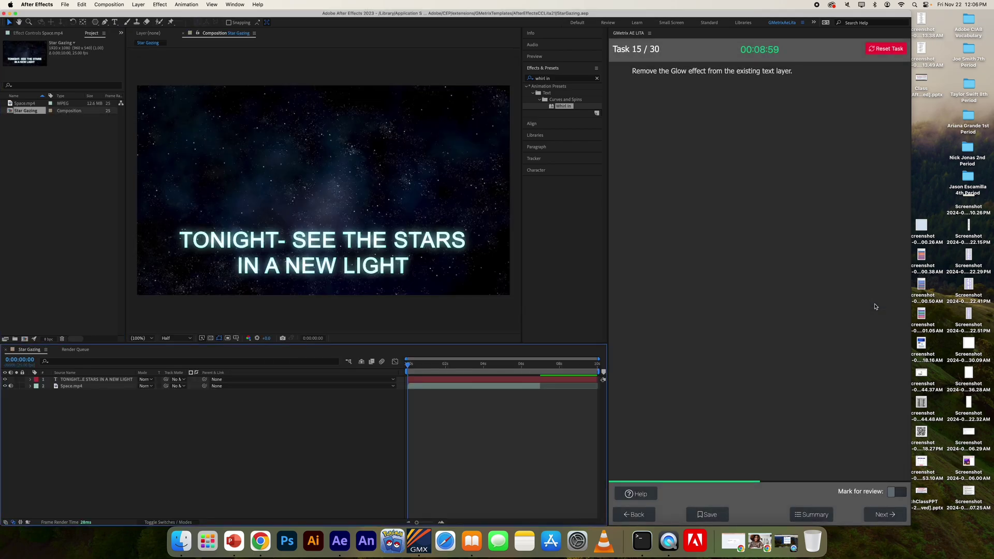
{"action": "left_click", "coordinate": [89, 381]}
{"action": "left_click", "coordinate": [89, 381]}
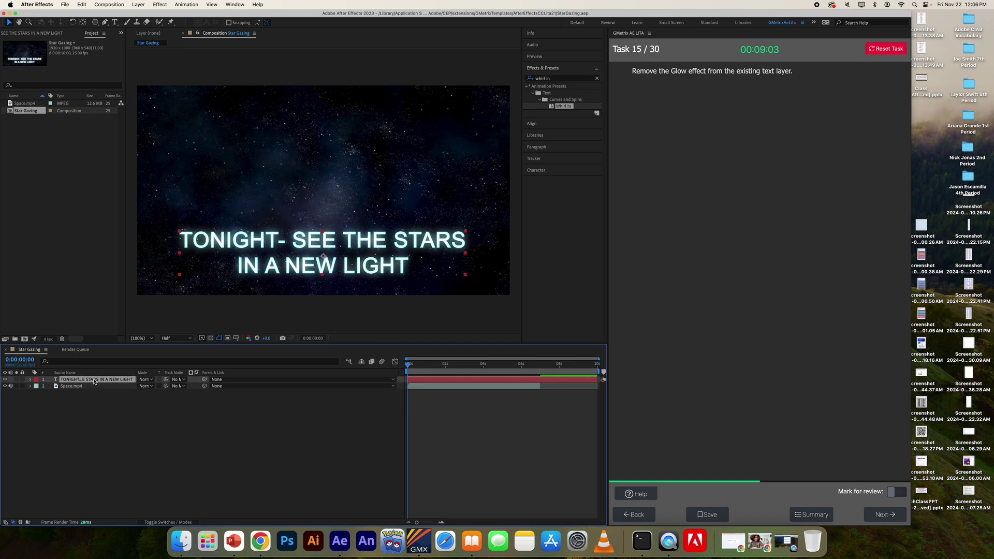
{"action": "left_click", "coordinate": [234, 4]}
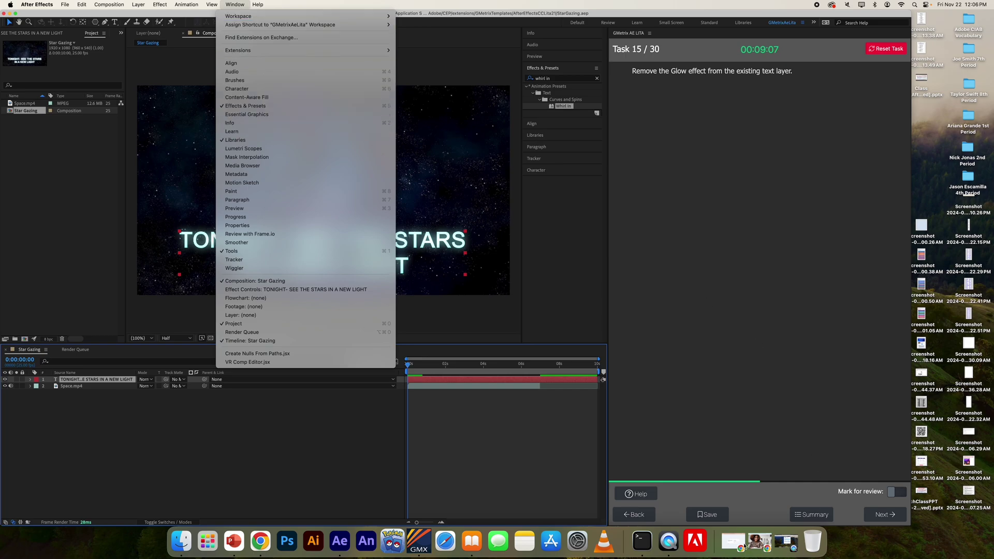
{"action": "left_click", "coordinate": [635, 494]}
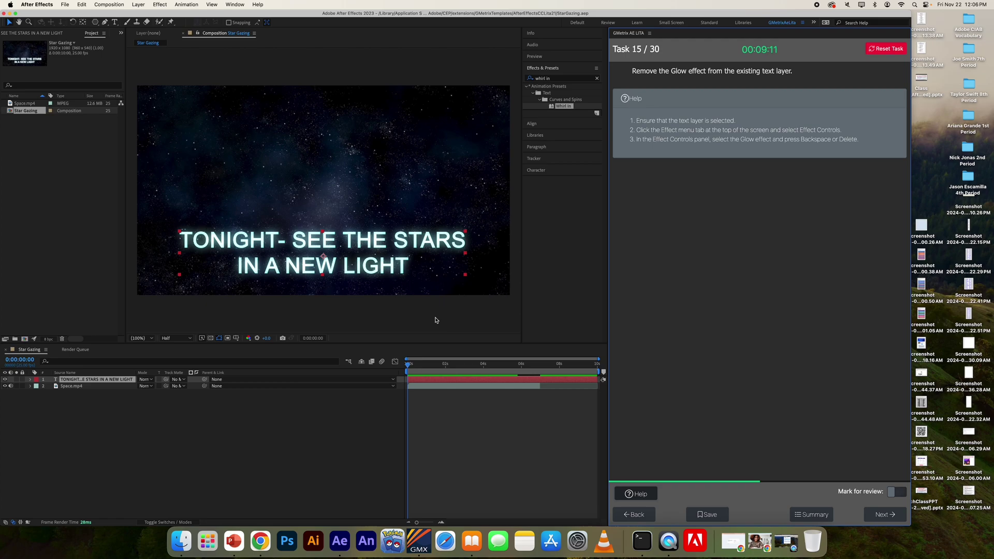
Delete the Glow effect from the text layer in Effect Controls, then submit and continue.
{"action": "left_click", "coordinate": [235, 4]}
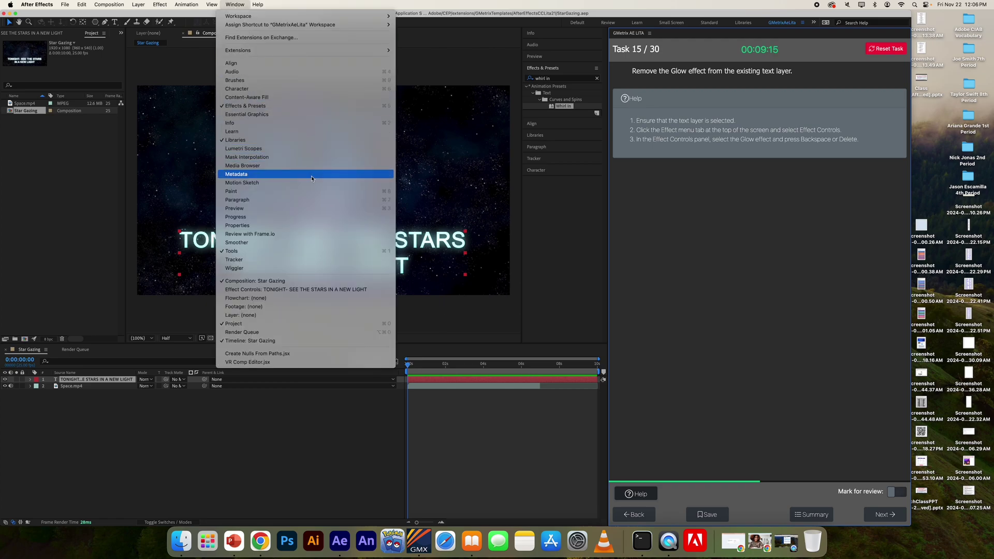
{"action": "left_click", "coordinate": [301, 291]}
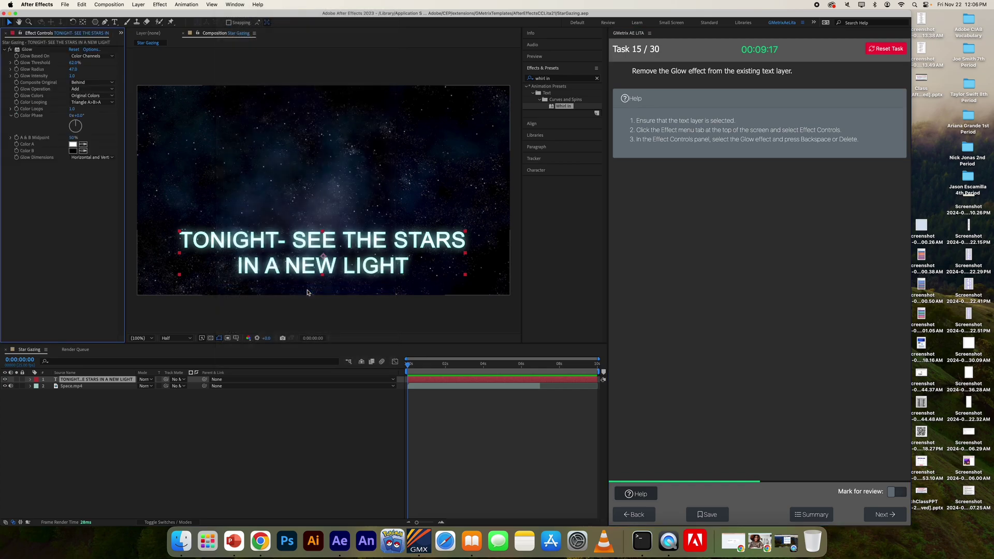
{"action": "left_click", "coordinate": [31, 50]}
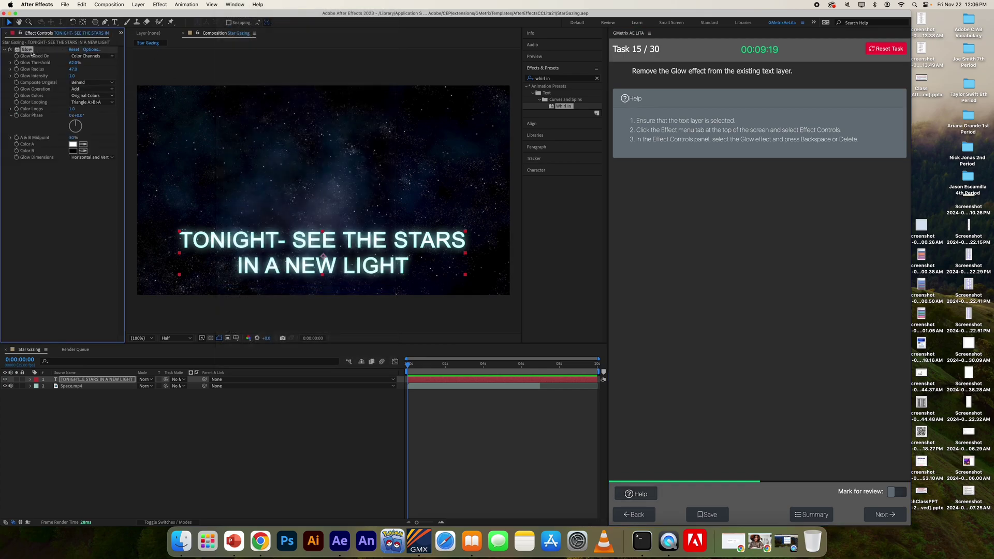
{"action": "key", "text": "Delete"}
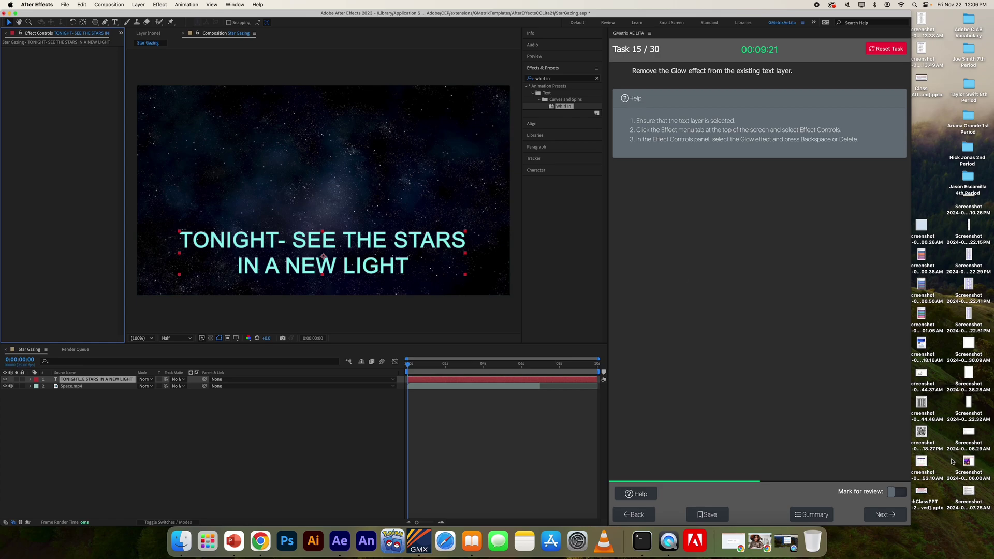
{"action": "left_click", "coordinate": [886, 515]}
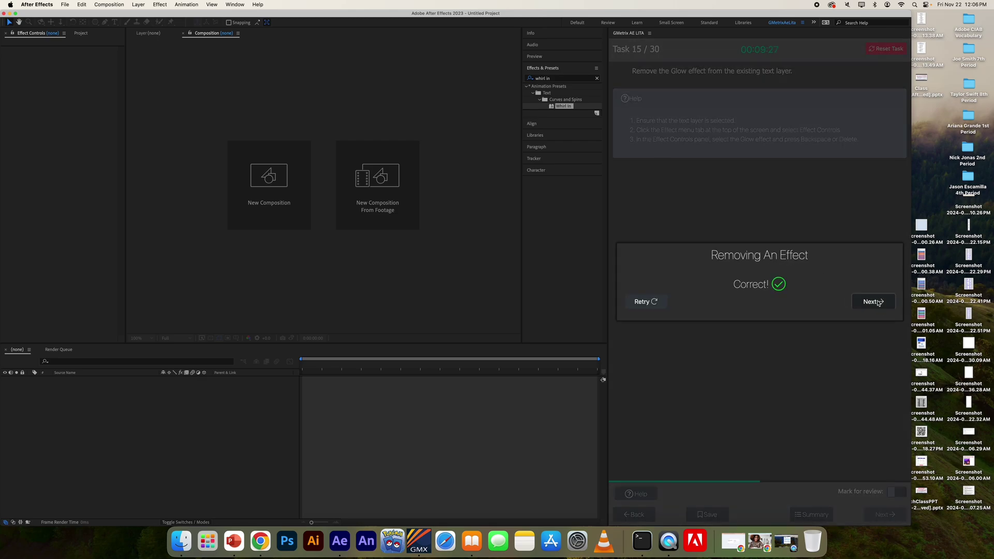
{"action": "left_click", "coordinate": [879, 303]}
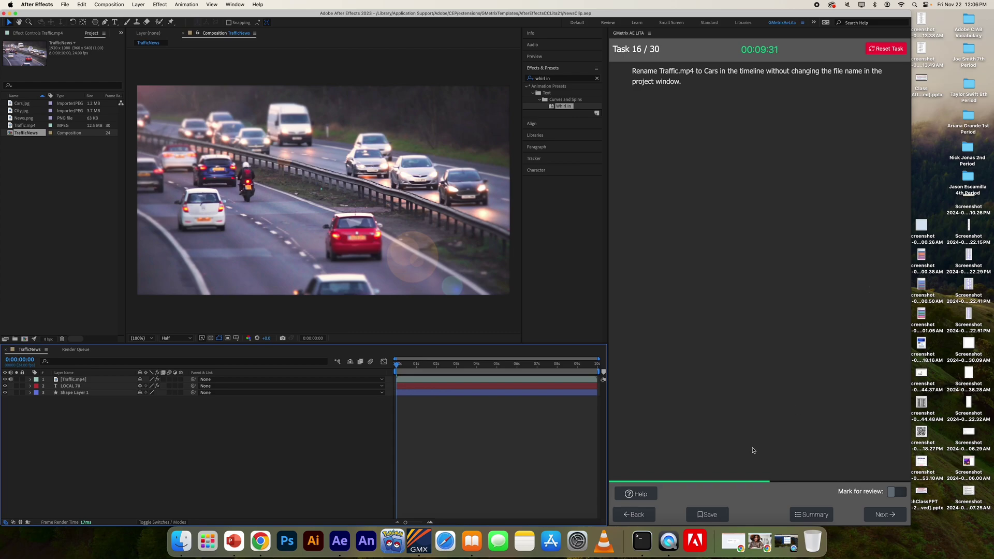
Rename the Traffic.mp4 timeline layer to 'Cars' and submit the task.
{"action": "left_click", "coordinate": [632, 494]}
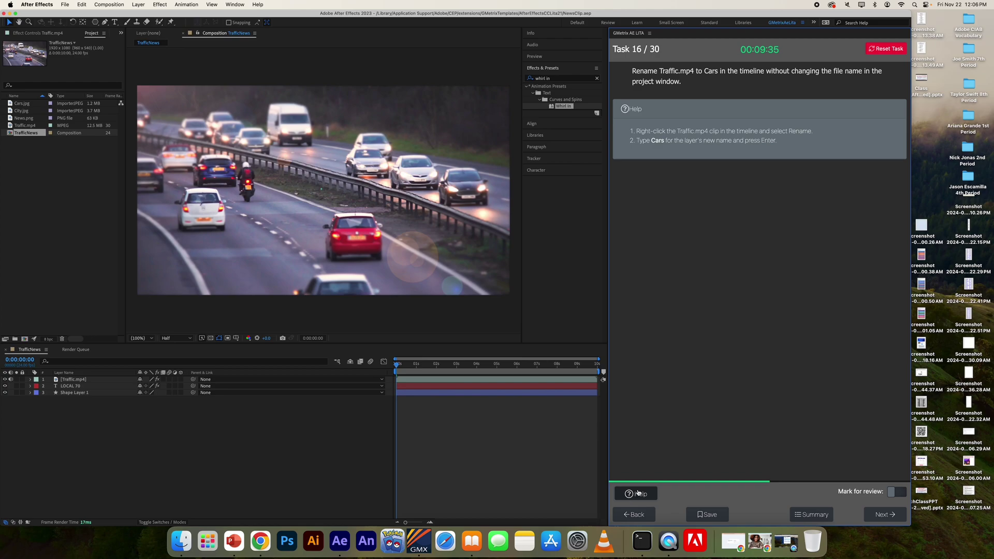
{"action": "right_click", "coordinate": [75, 381]}
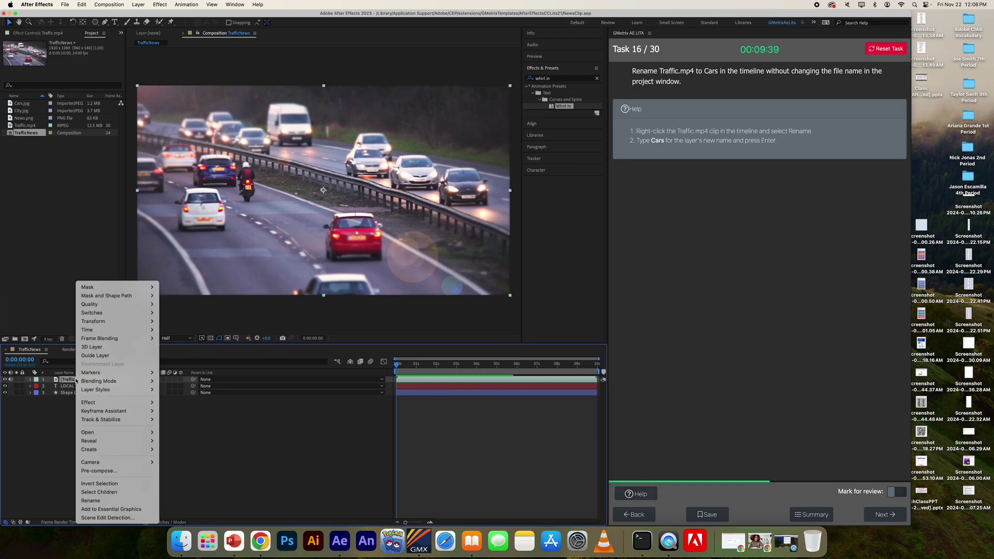
{"action": "left_click", "coordinate": [99, 501]}
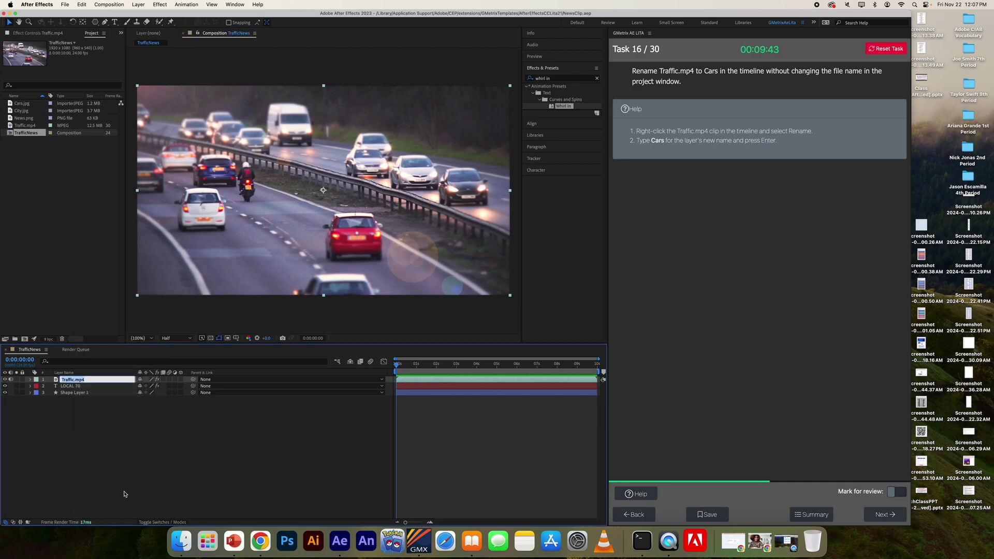
{"action": "type", "text": "Cars"}
{"action": "key", "text": "Return"}
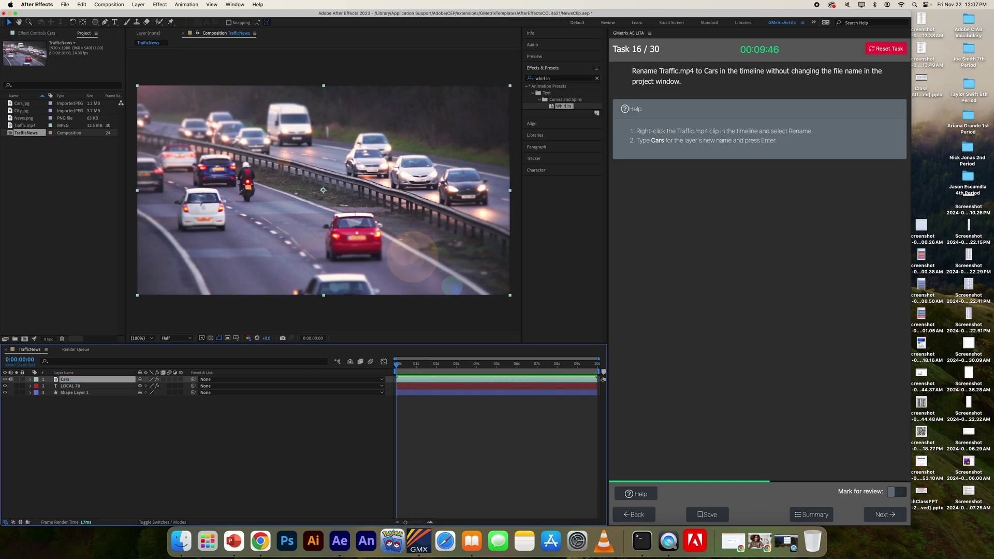
{"action": "left_click", "coordinate": [892, 513]}
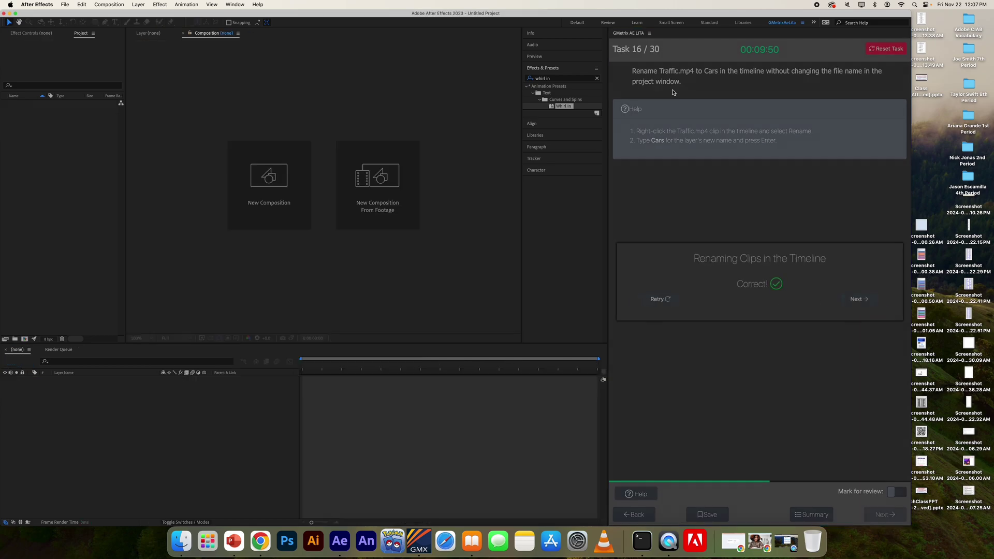
Duplicate the Train.mp4 layer with Cmd+D.
{"action": "left_click", "coordinate": [880, 302]}
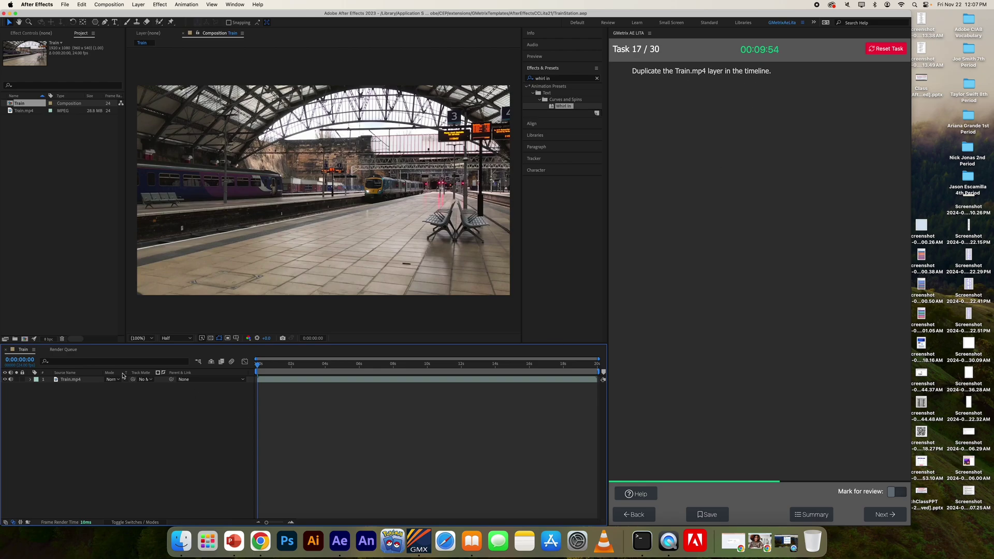
{"action": "left_click", "coordinate": [72, 380]}
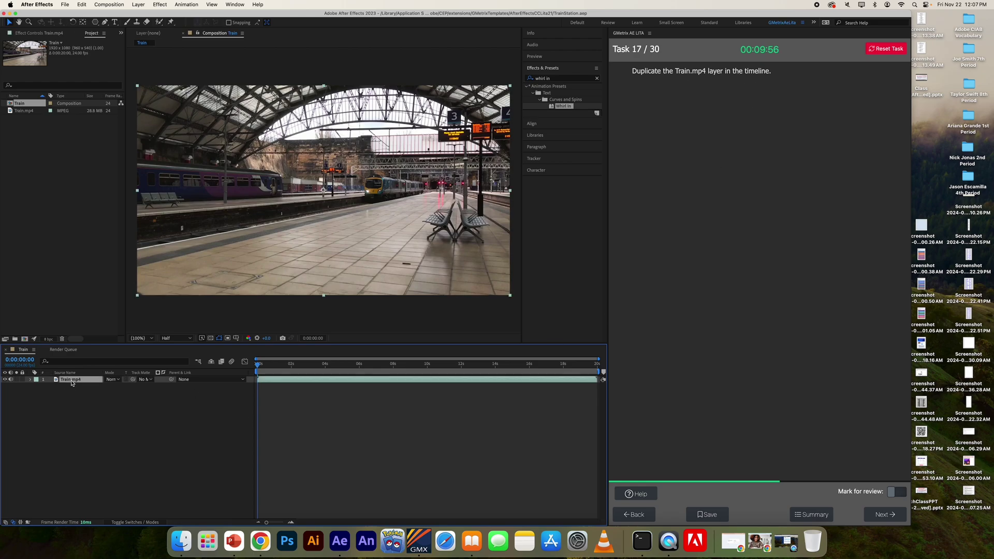
{"action": "key", "text": "super+d"}
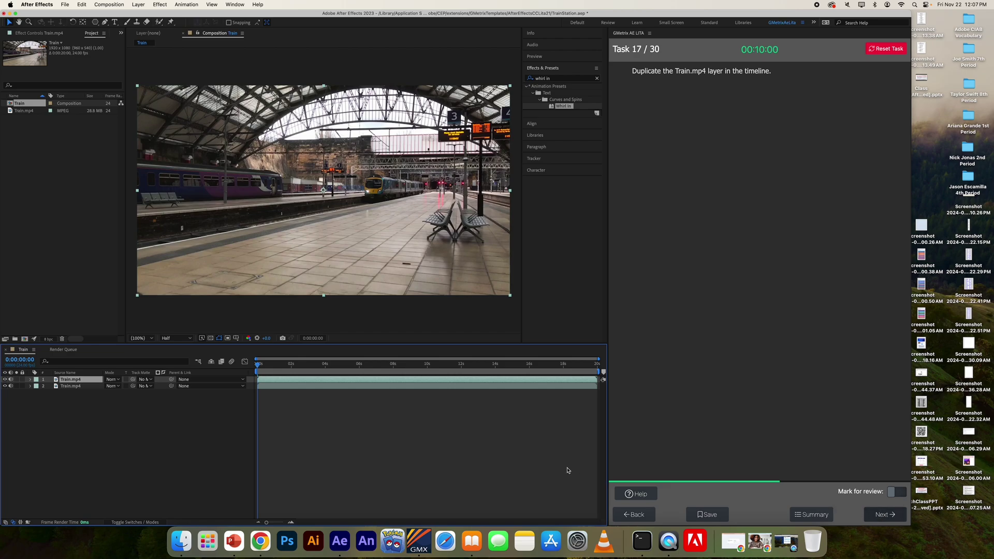
Check the layer and Edit menus for the duplicate command without changes, then submit and continue.
{"action": "right_click", "coordinate": [64, 380]}
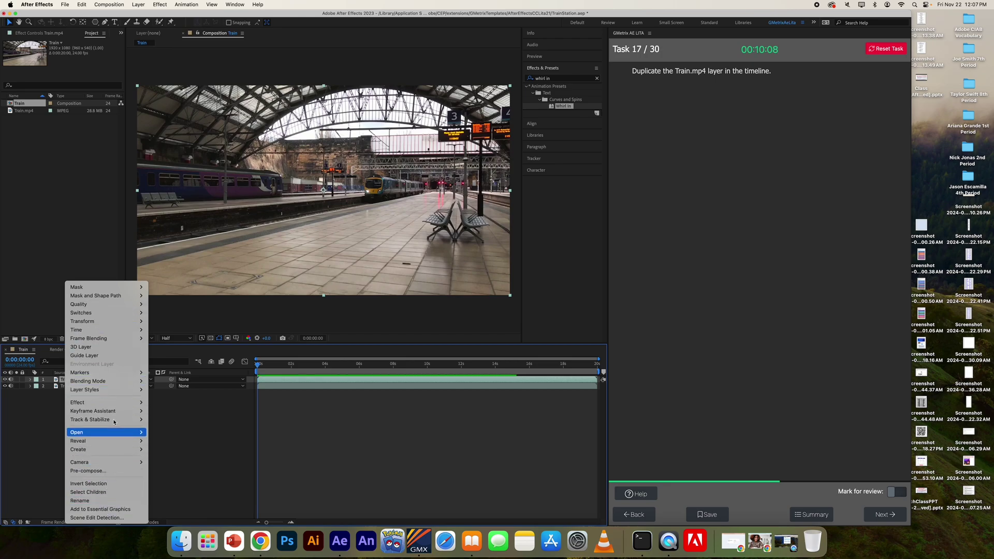
{"action": "mouse_move", "coordinate": [93, 411]}
{"action": "left_click", "coordinate": [89, 4]}
{"action": "left_click", "coordinate": [82, 4]}
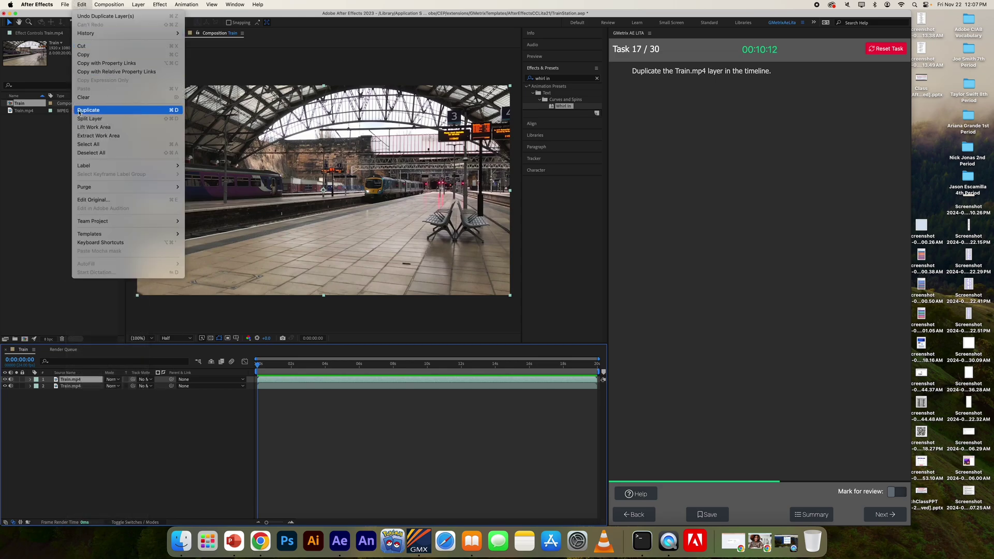
{"action": "left_click", "coordinate": [59, 395]}
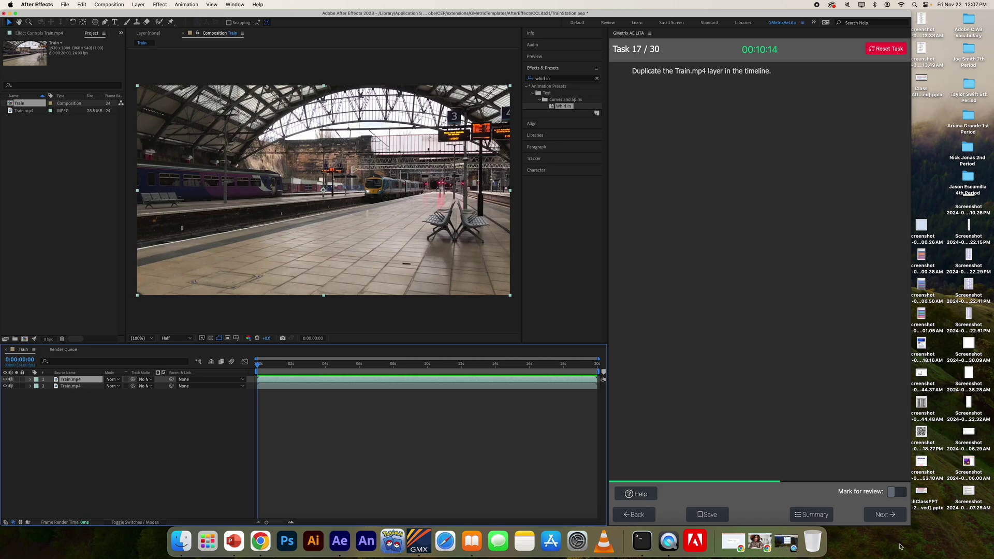
{"action": "left_click", "coordinate": [893, 515]}
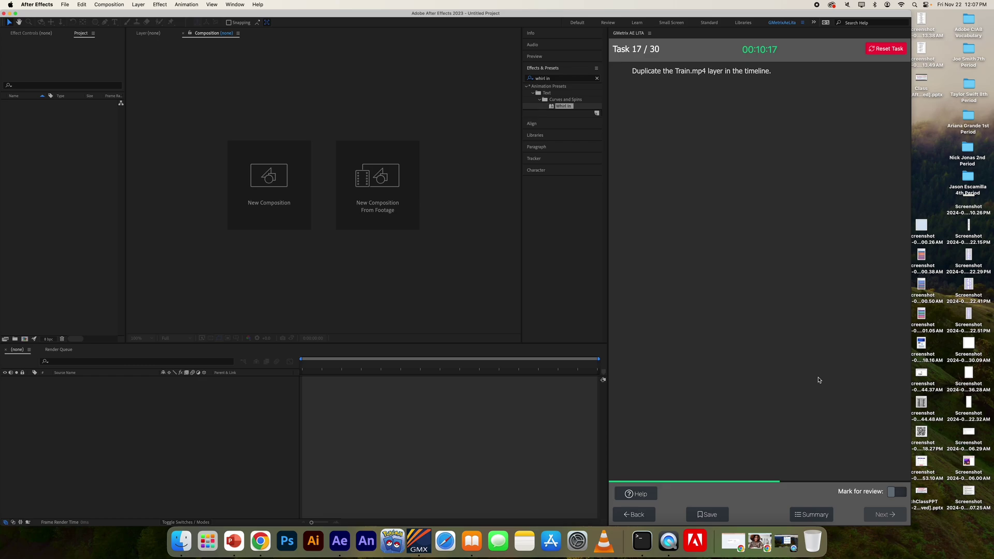
{"action": "left_click", "coordinate": [868, 306]}
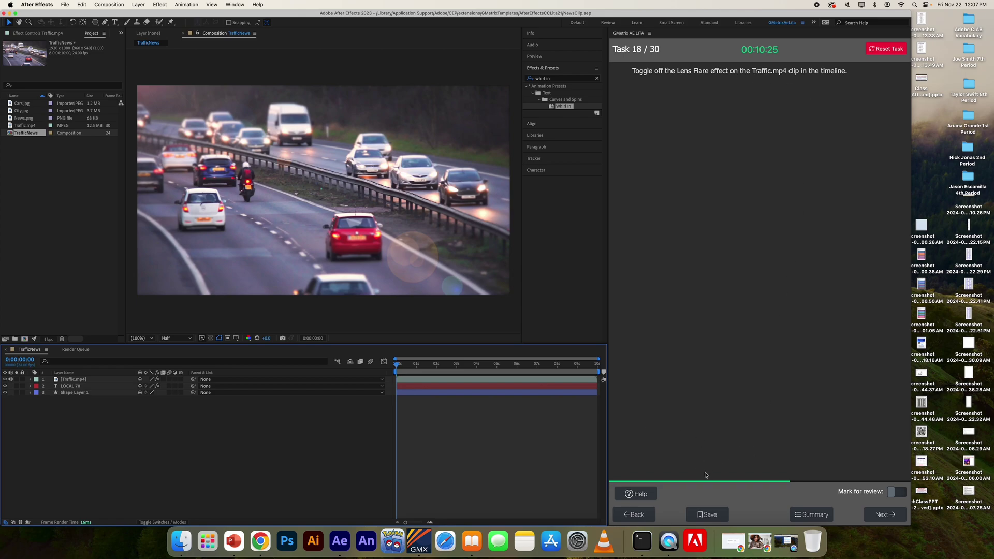
Toggle off Lens Flare's fx switch on Traffic.mp4 in Effect Controls and submit.
{"action": "left_click", "coordinate": [81, 382]}
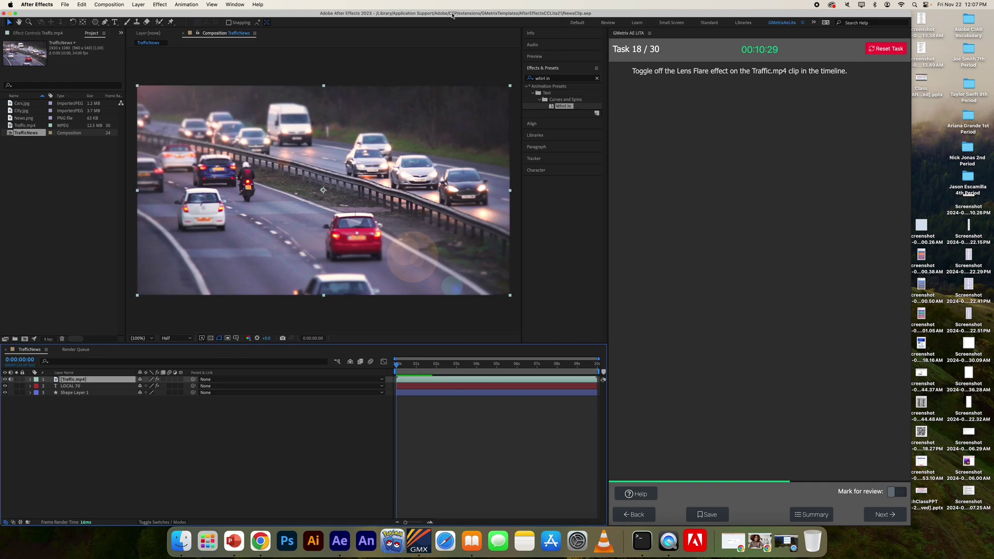
{"action": "left_click", "coordinate": [233, 5]}
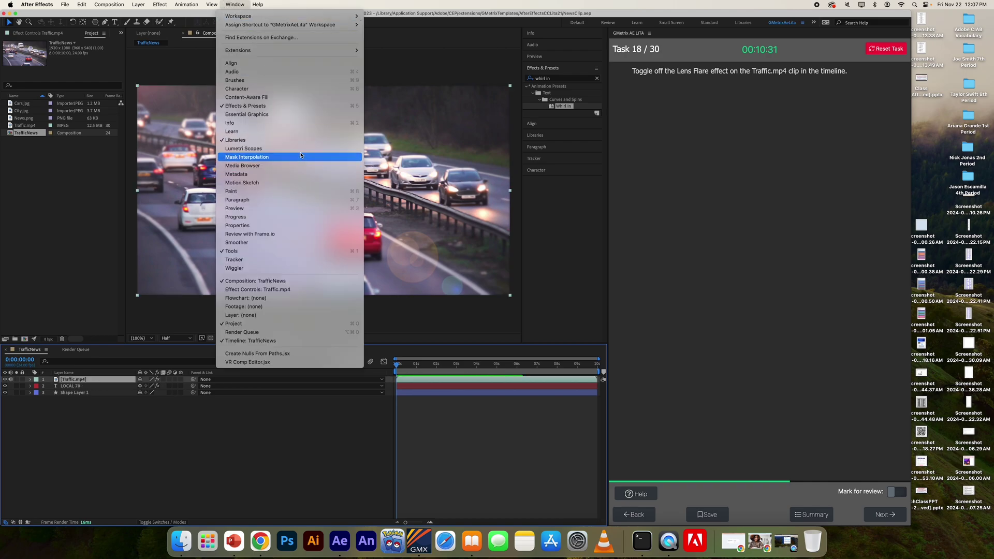
{"action": "left_click", "coordinate": [288, 290]}
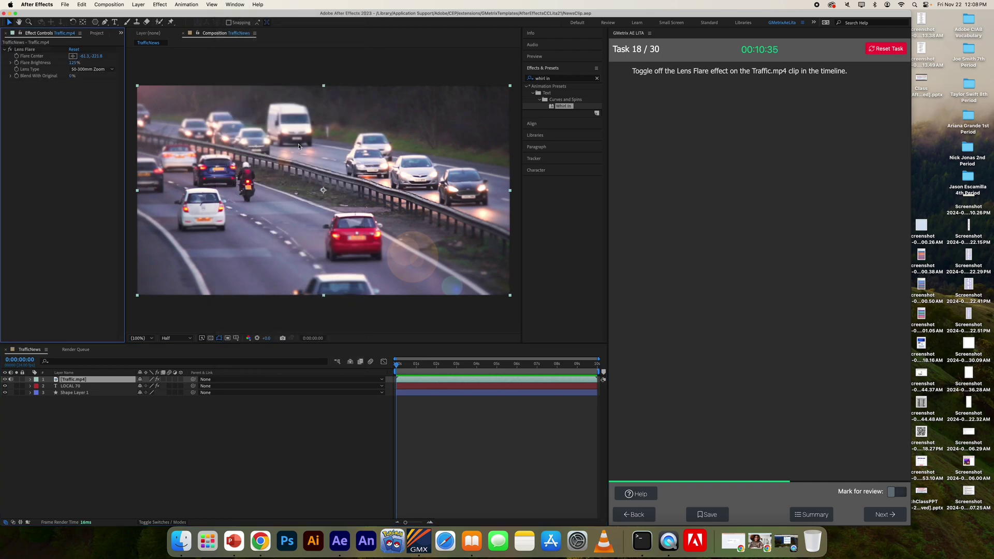
{"action": "left_click", "coordinate": [9, 49]}
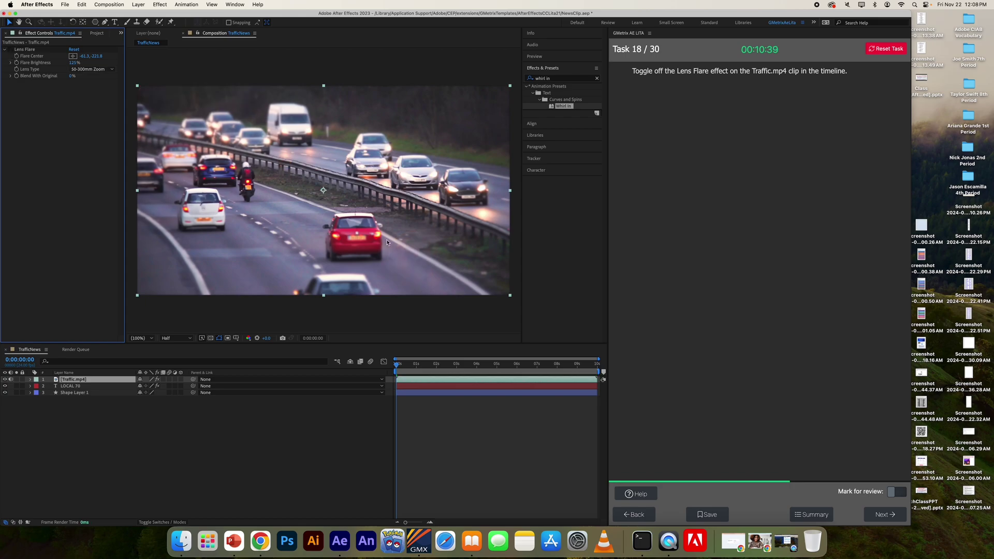
{"action": "left_click", "coordinate": [887, 515]}
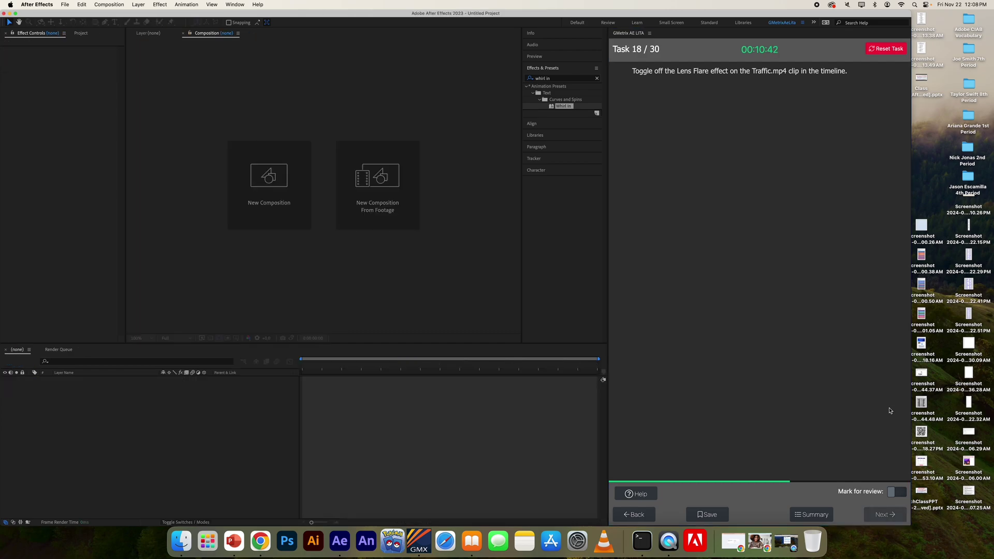
Set the Waves.mp4 layer's Scale to 150%.
{"action": "left_click", "coordinate": [866, 299]}
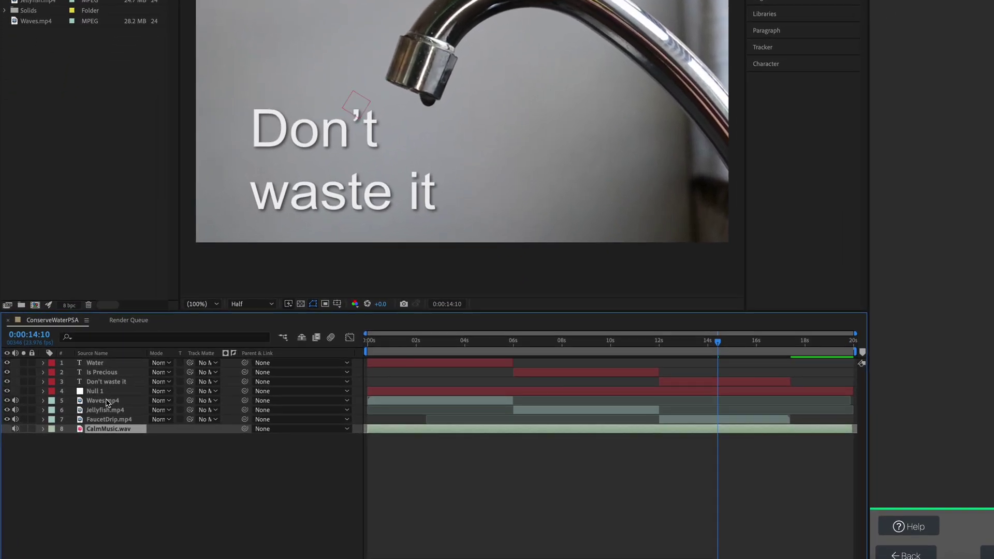
{"action": "left_click", "coordinate": [108, 401]}
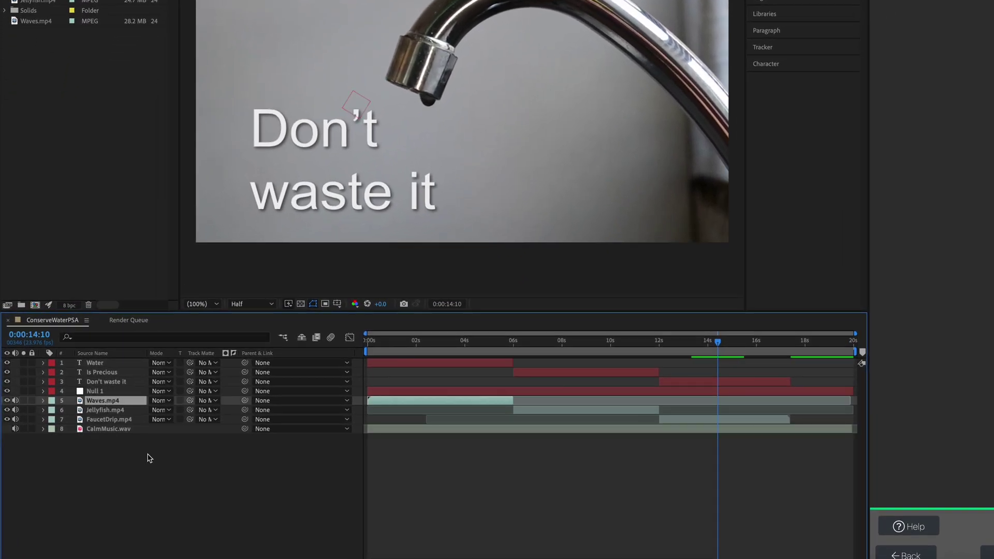
{"action": "key", "text": "s"}
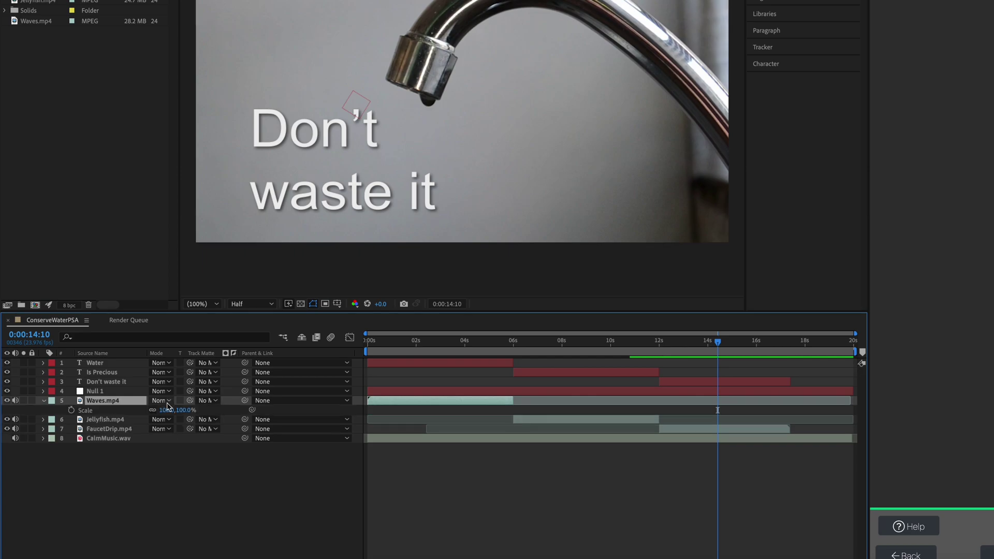
{"action": "left_click", "coordinate": [167, 410]}
{"action": "type", "text": "150"}
{"action": "key", "text": "Return"}
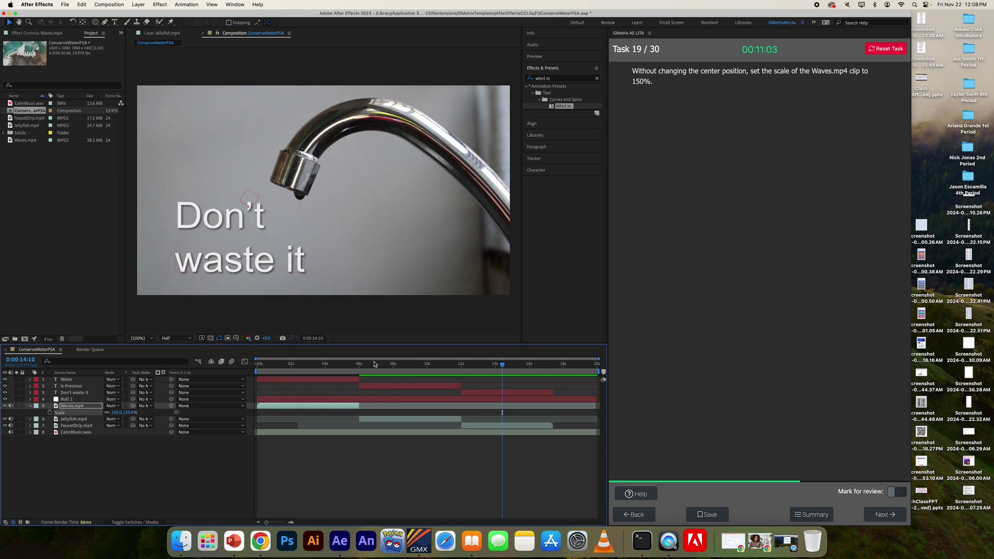
Undo, move the playhead near the clip's start, reapply 150% scale to Waves.mp4, and submit.
{"action": "left_click_drag", "start_coordinate": [342, 364], "coordinate": [304, 365]}
{"action": "key", "text": "ctrl+z"}
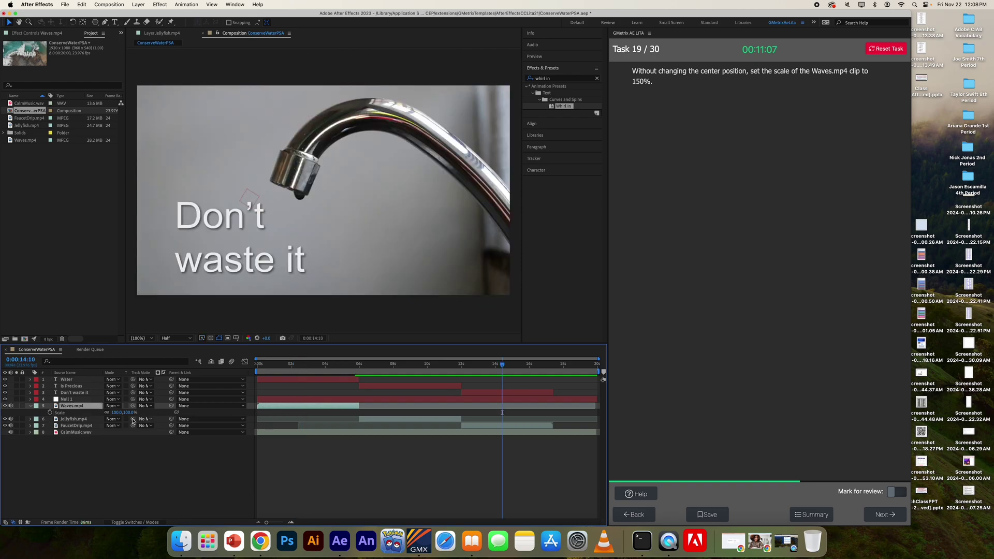
{"action": "left_click", "coordinate": [291, 361]}
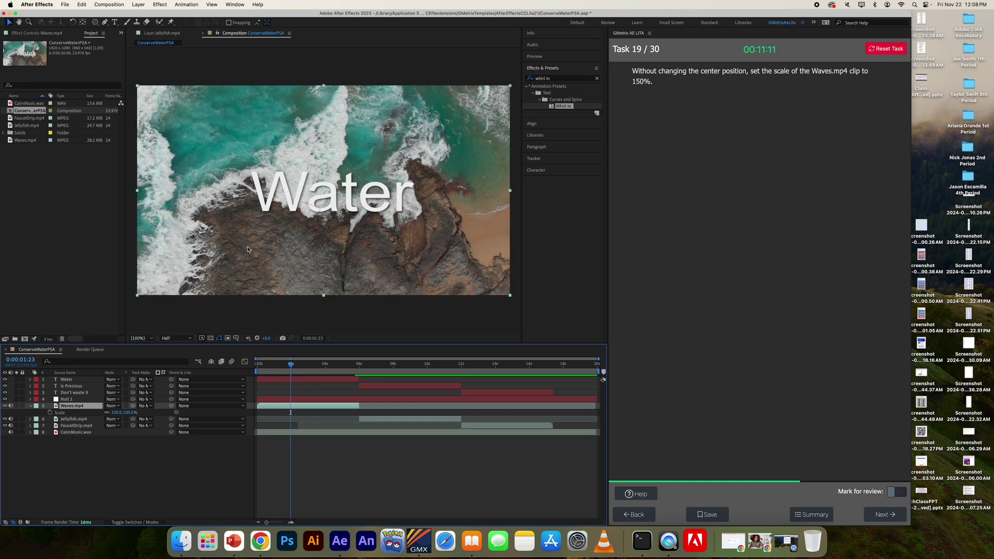
{"action": "left_click", "coordinate": [129, 412]}
{"action": "type", "text": "150"}
{"action": "key", "text": "Return"}
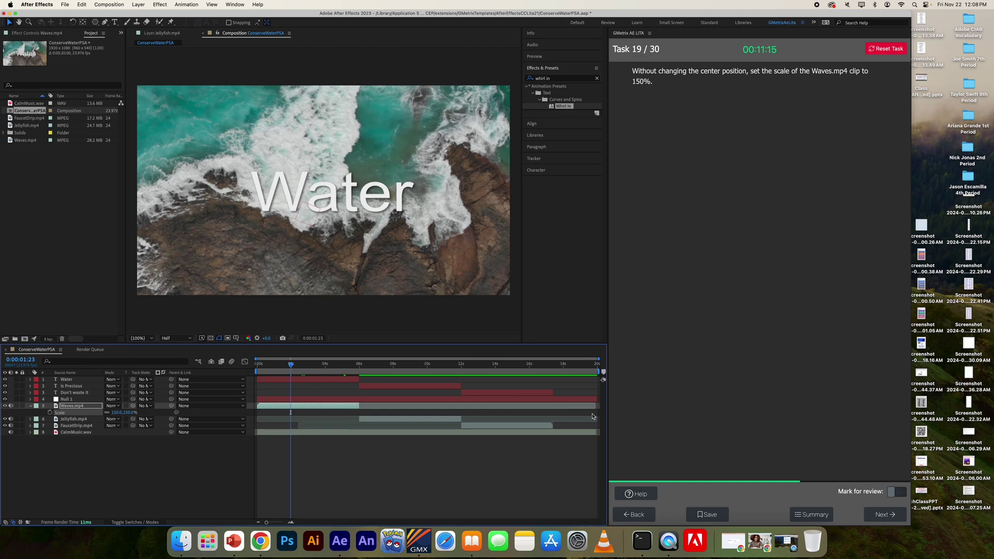
{"action": "left_click", "coordinate": [886, 514]}
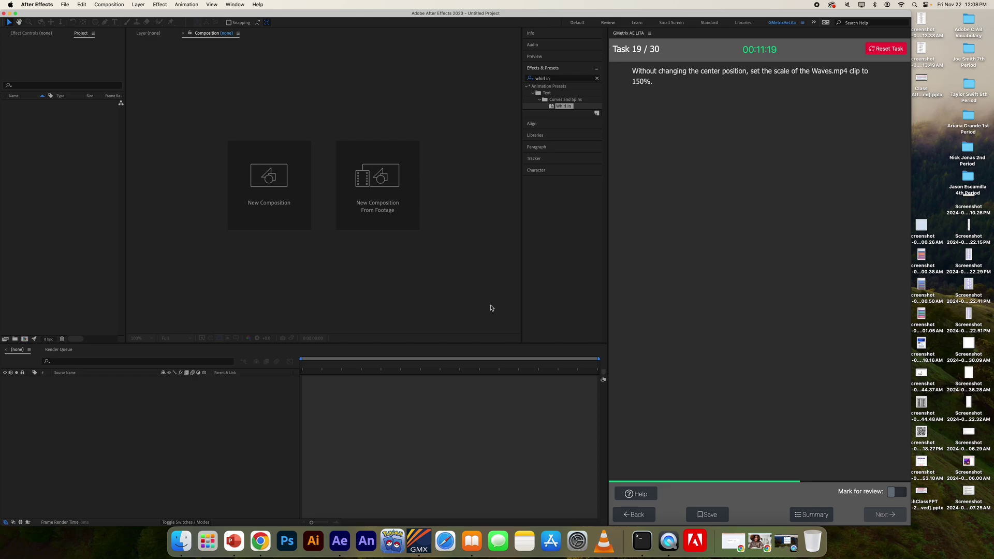
Delete Cars.jpg, City.jpg and News.png from the Project panel, confirm, and submit for grading.
{"action": "left_click", "coordinate": [871, 301]}
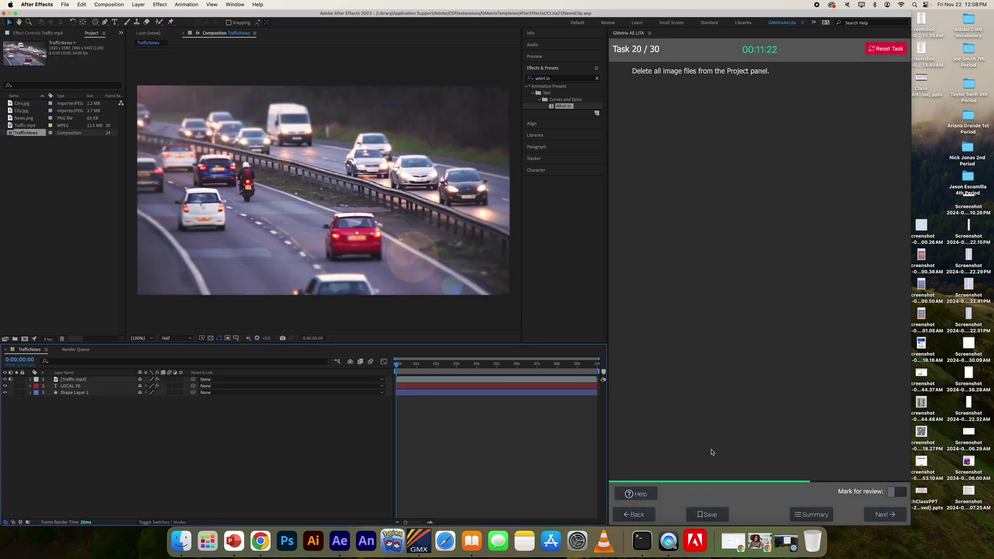
{"action": "left_click", "coordinate": [642, 494]}
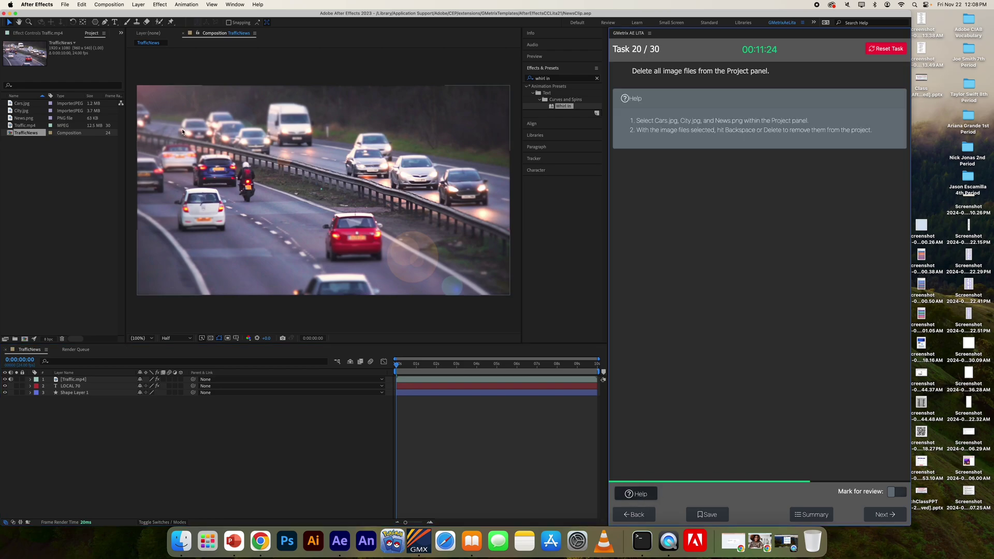
{"action": "left_click", "coordinate": [24, 104]}
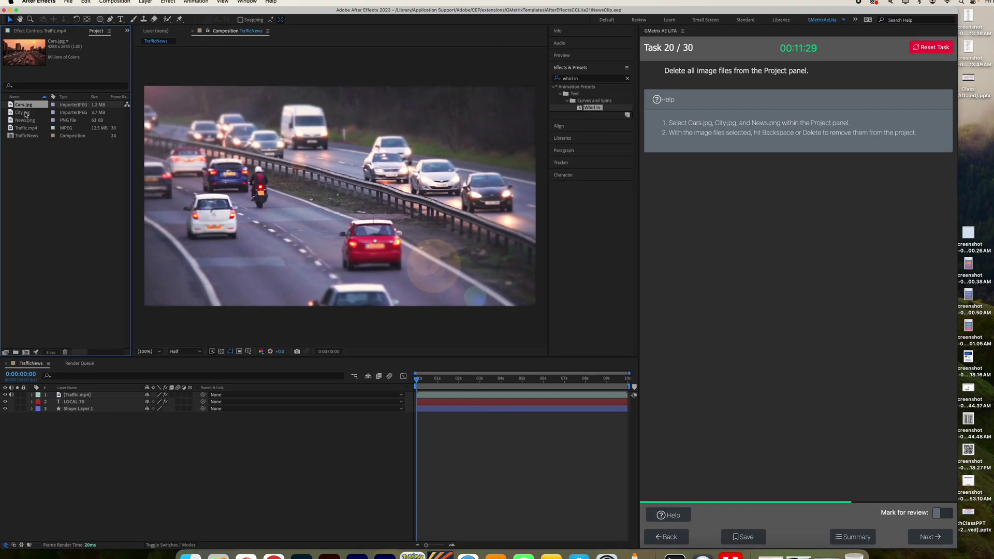
{"action": "left_click", "coordinate": [25, 113], "text": "super"}
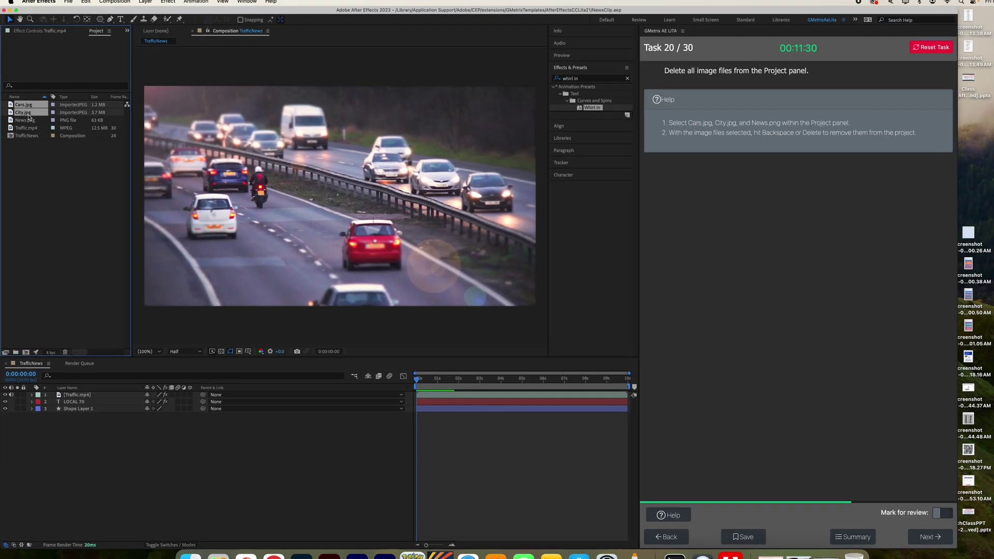
{"action": "left_click", "coordinate": [26, 120], "text": "super"}
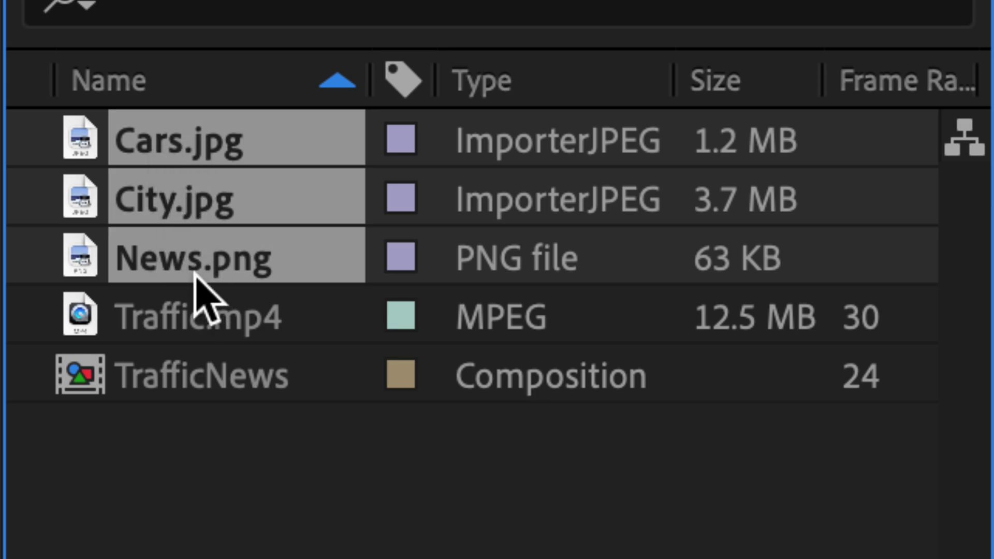
{"action": "key", "text": "BackSpace"}
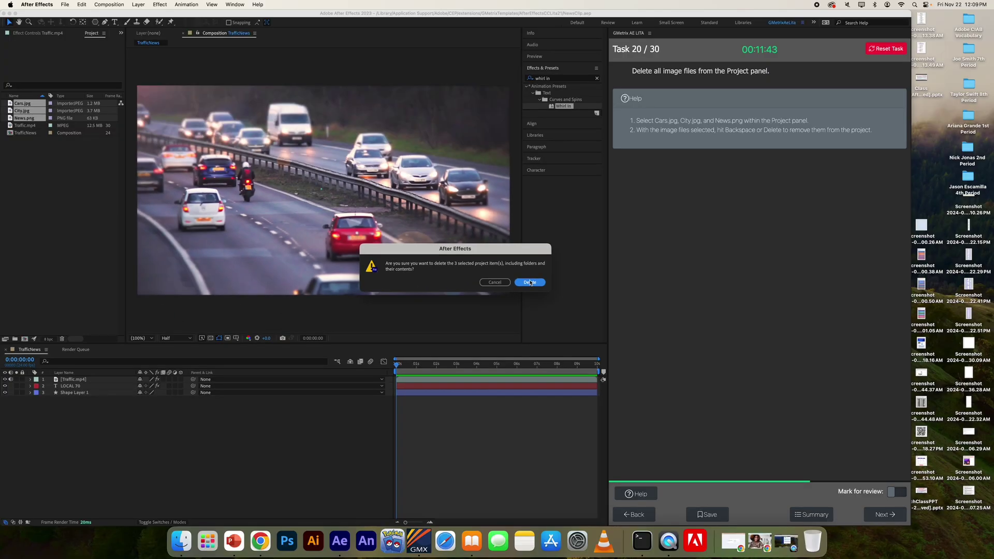
{"action": "left_click", "coordinate": [531, 282]}
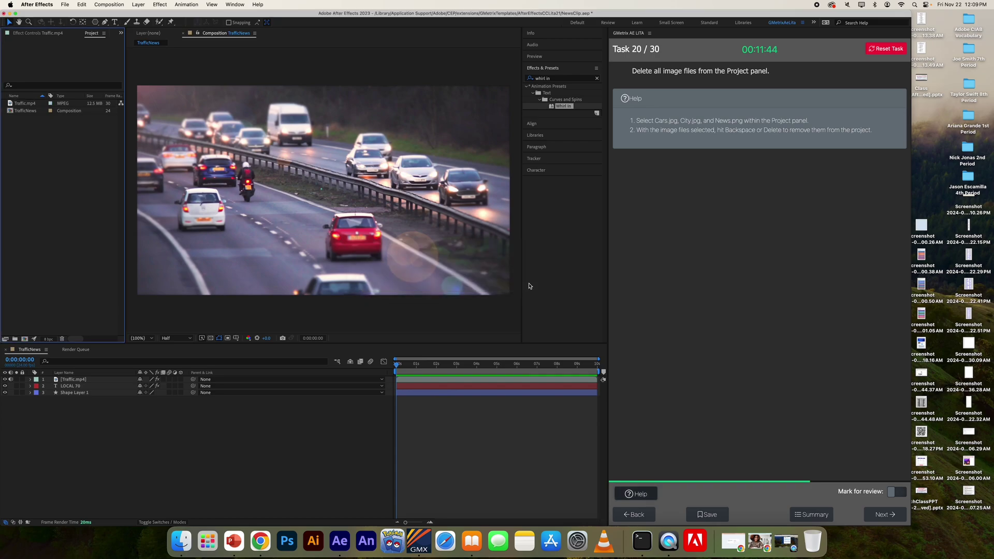
{"action": "left_click", "coordinate": [887, 515]}
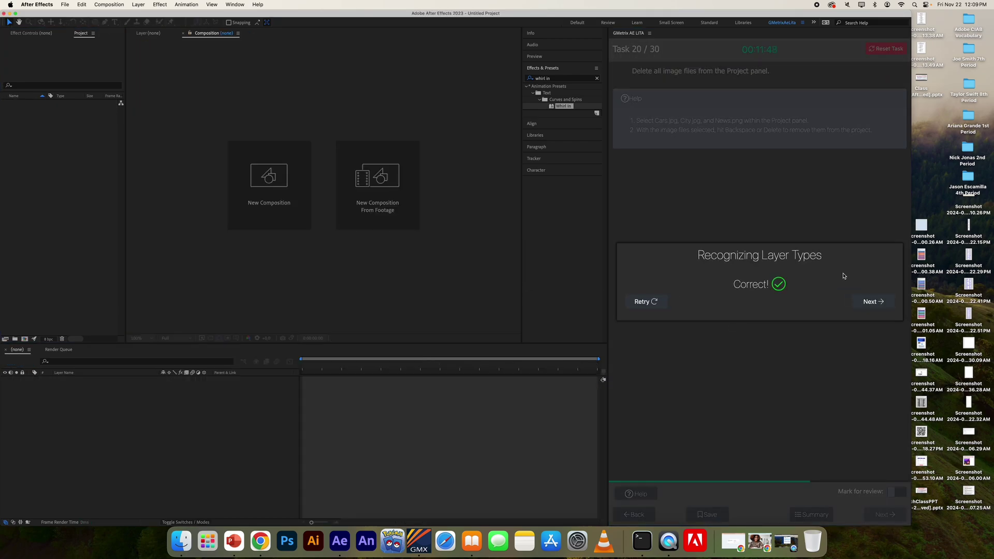
Shorten the Train composition from 20 seconds to 0:00:05:00 in Composition Settings and submit.
{"action": "left_click", "coordinate": [873, 301]}
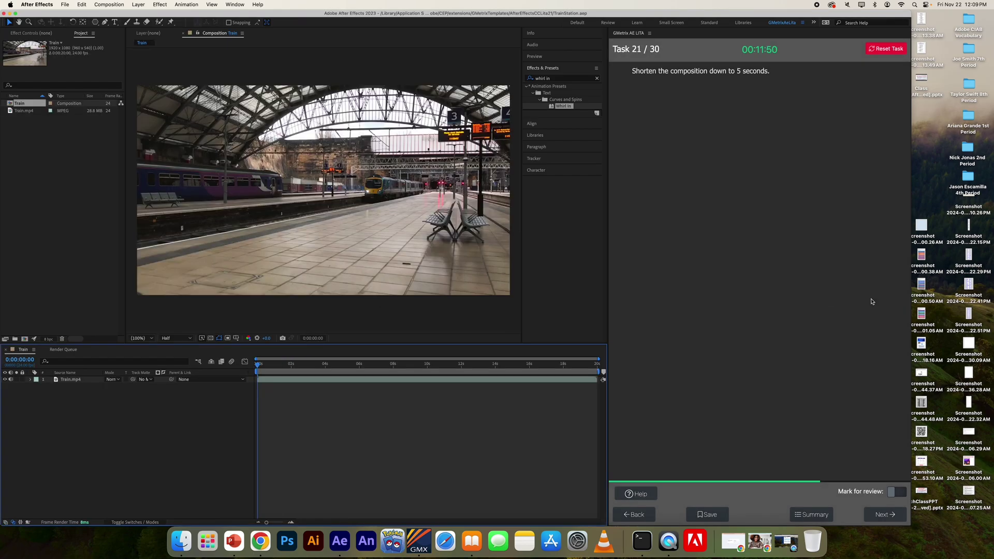
{"action": "left_click", "coordinate": [641, 494]}
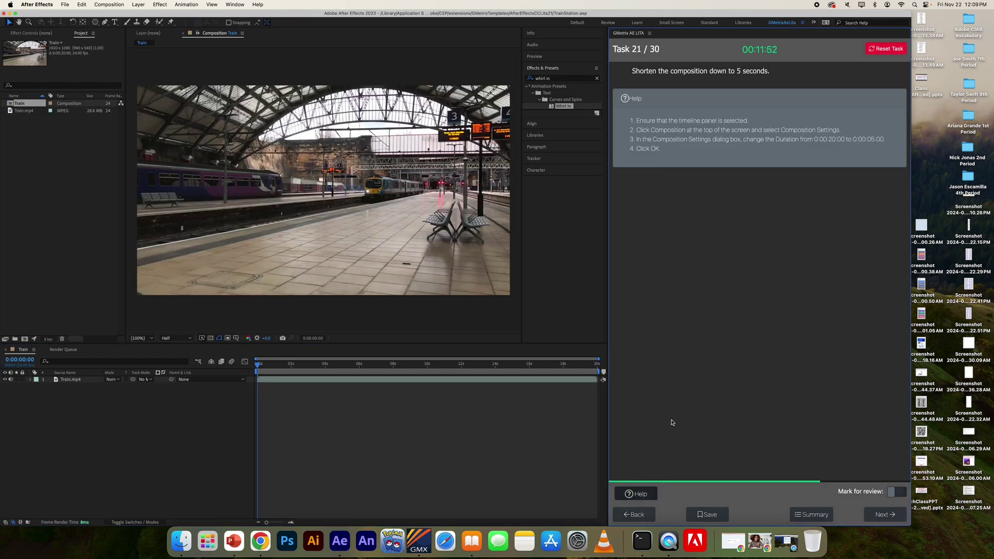
{"action": "left_click", "coordinate": [130, 441]}
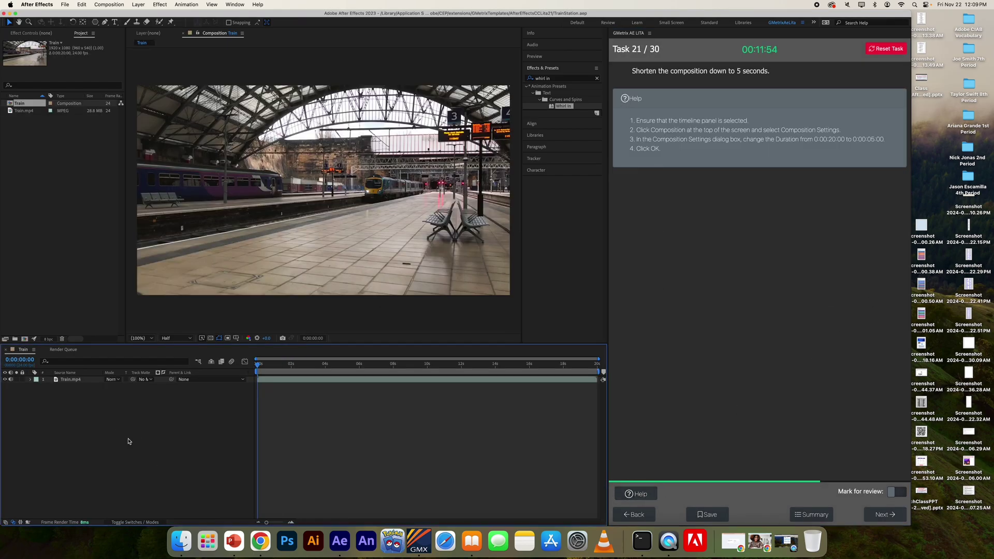
{"action": "left_click", "coordinate": [113, 5]}
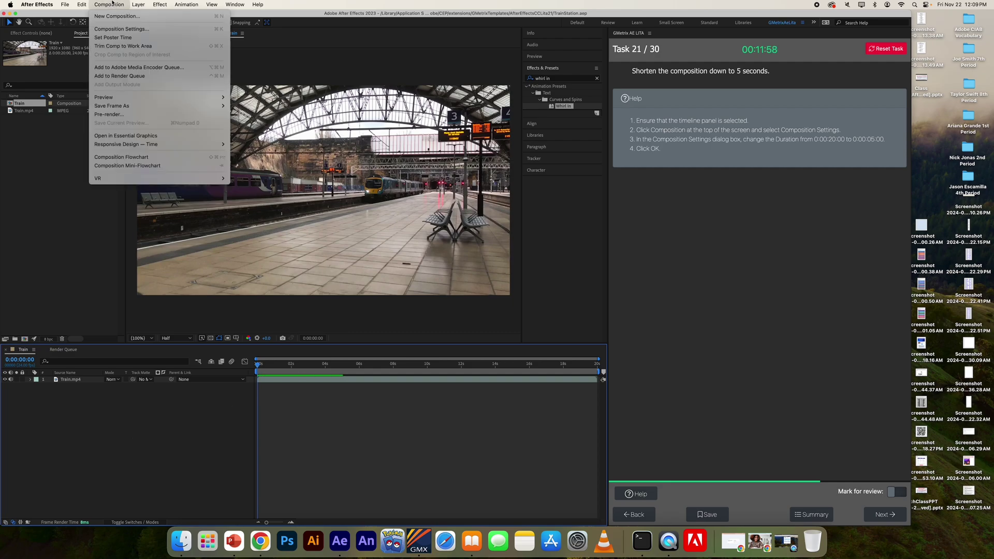
{"action": "left_click", "coordinate": [125, 28]}
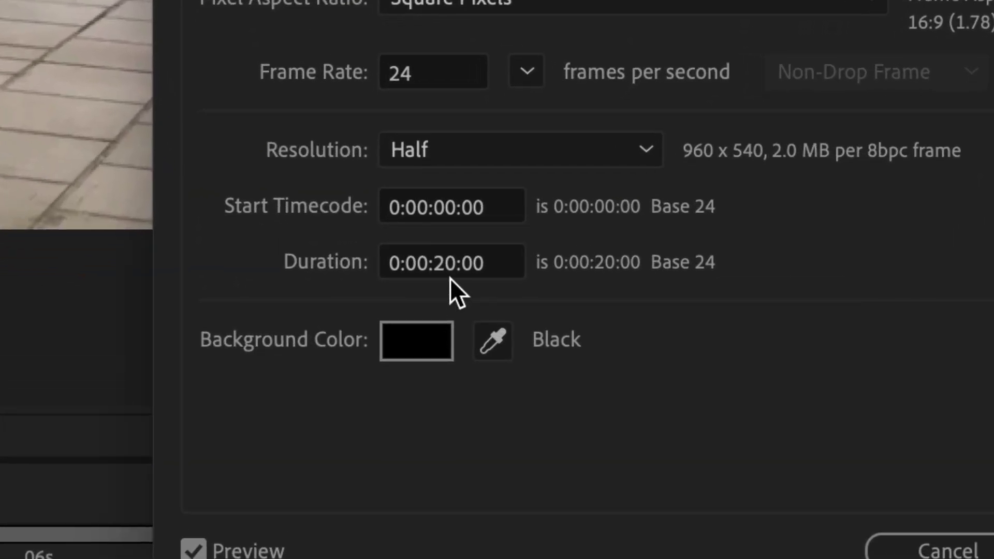
{"action": "left_click", "coordinate": [445, 302]}
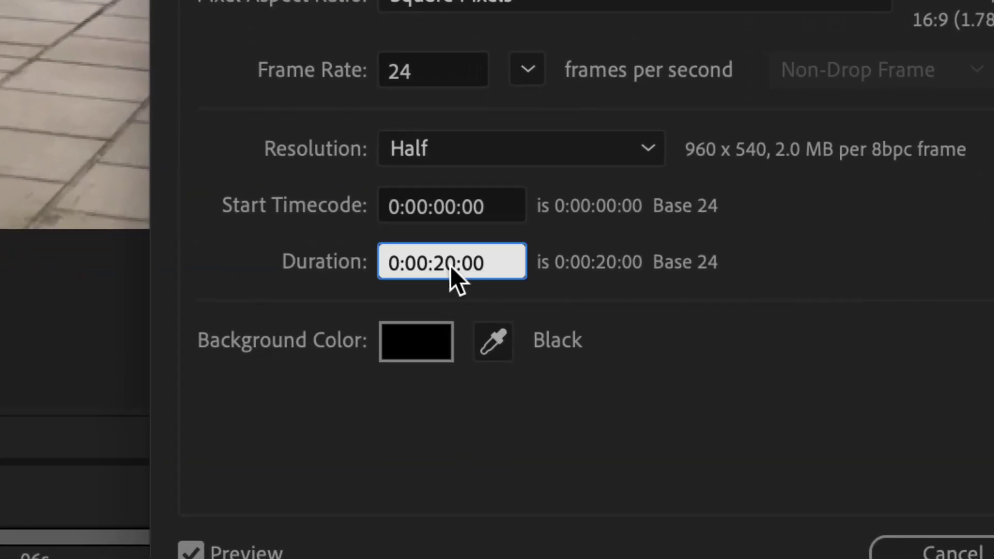
{"action": "key", "text": "BackSpace"}
{"action": "key", "text": "BackSpace"}
{"action": "type", "text": "05"}
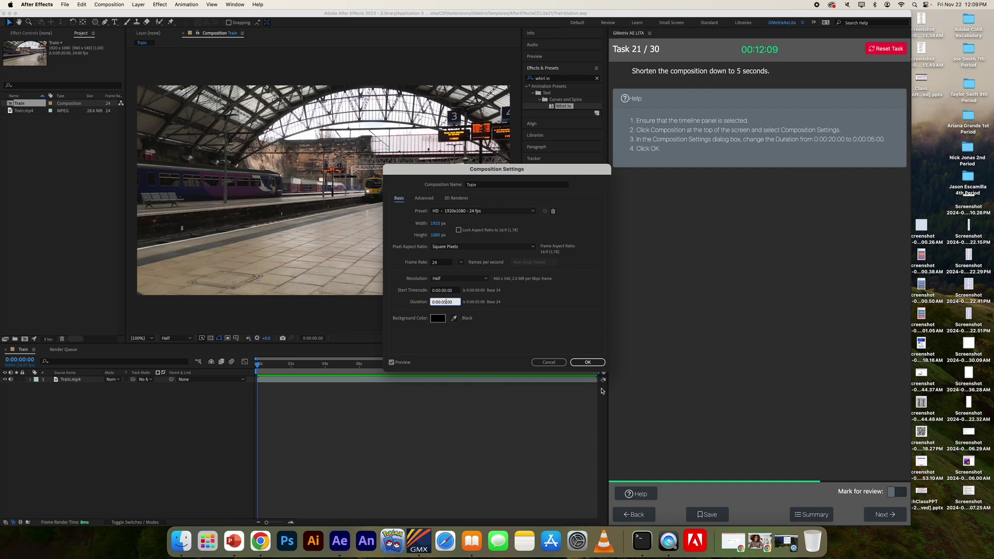
{"action": "left_click", "coordinate": [586, 362]}
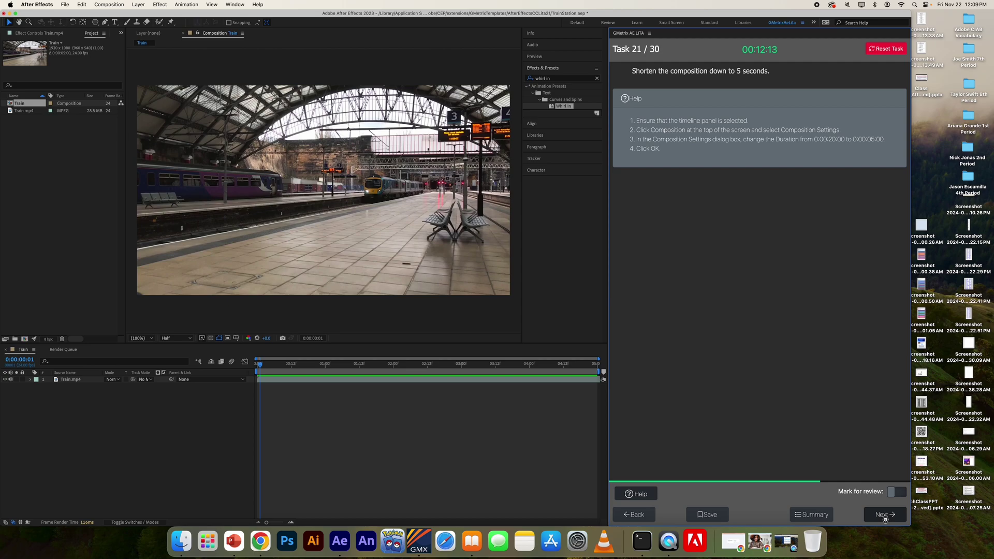
{"action": "left_click", "coordinate": [885, 519]}
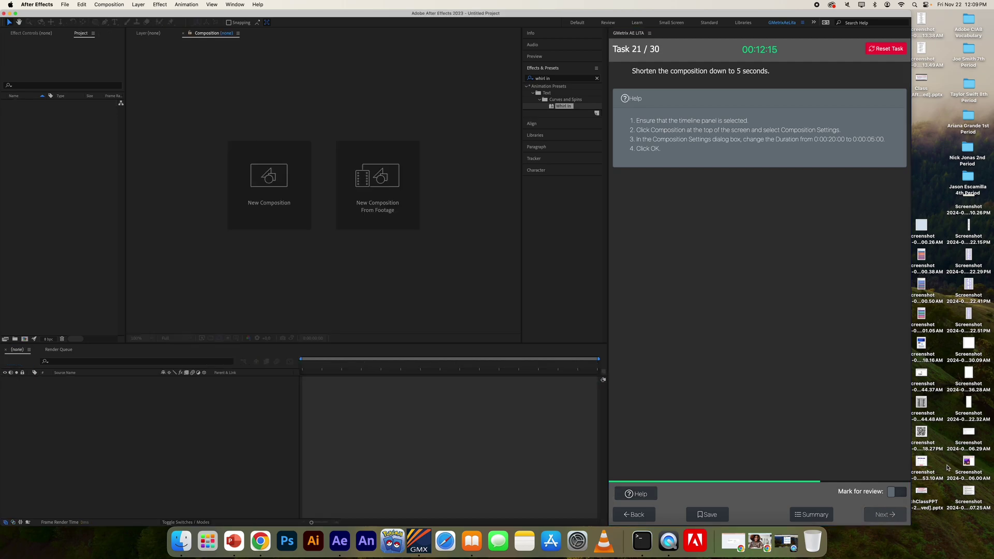
Advance to Task 22 and add a new adjustment layer to the Train composition via Layer > New.
{"action": "left_click", "coordinate": [864, 301]}
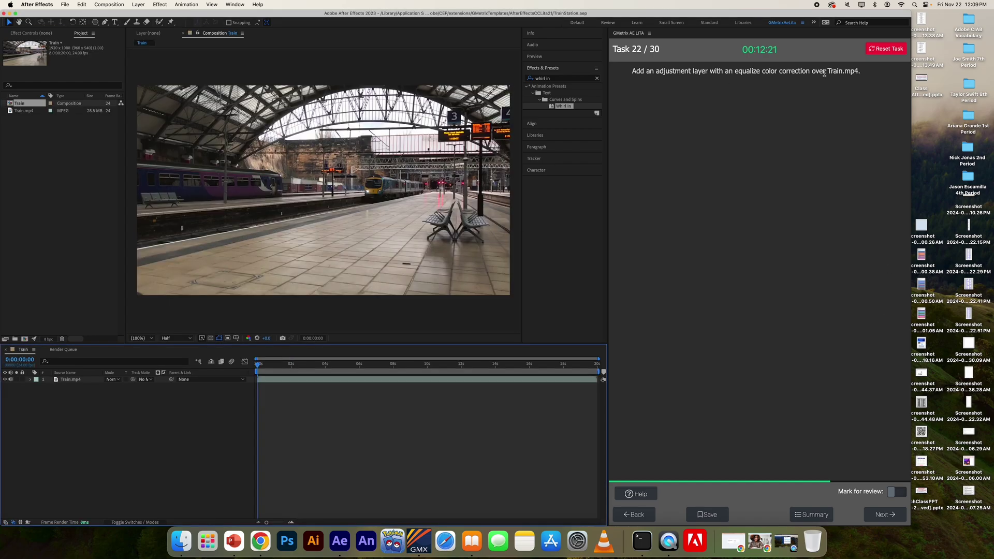
{"action": "left_click", "coordinate": [636, 495]}
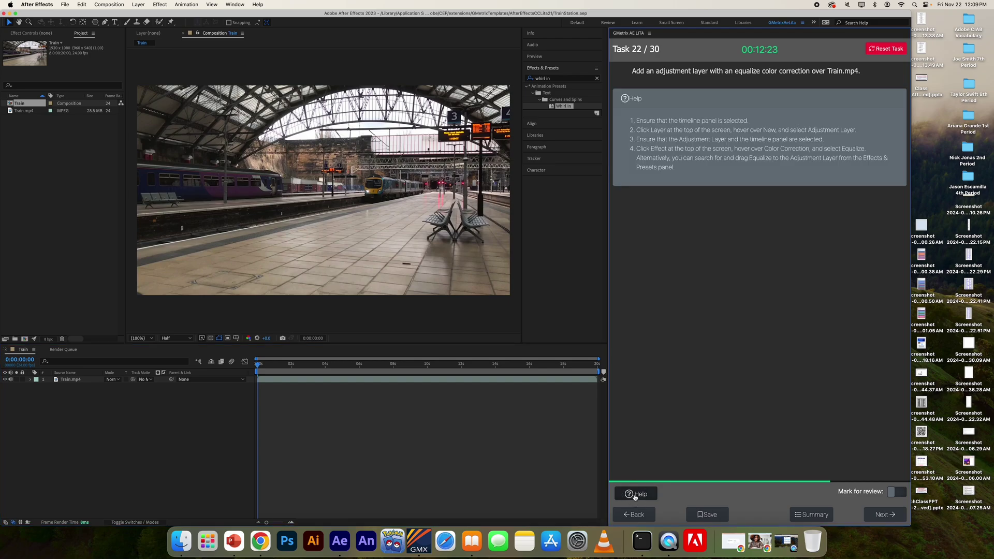
{"action": "left_click", "coordinate": [149, 434]}
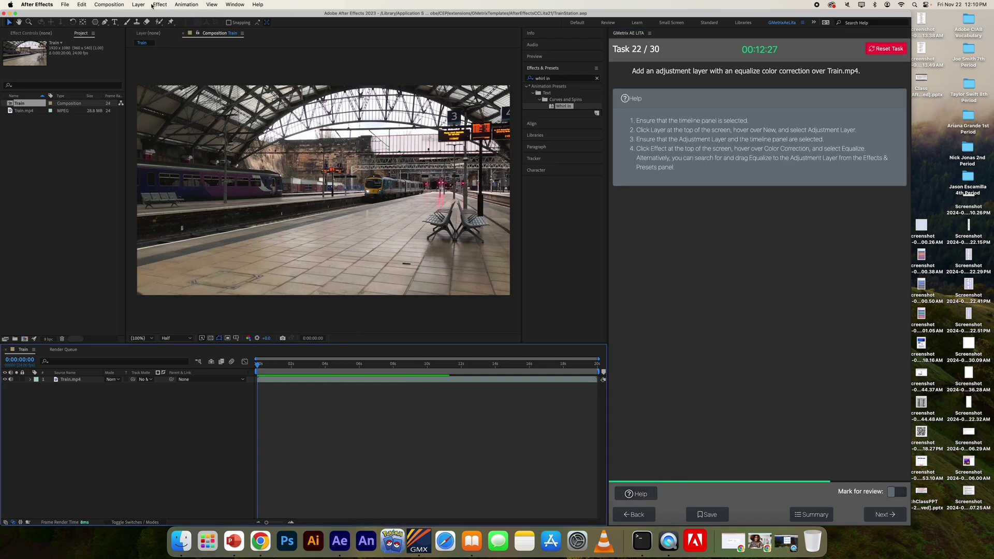
{"action": "left_click", "coordinate": [136, 4]}
{"action": "mouse_move", "coordinate": [170, 16]}
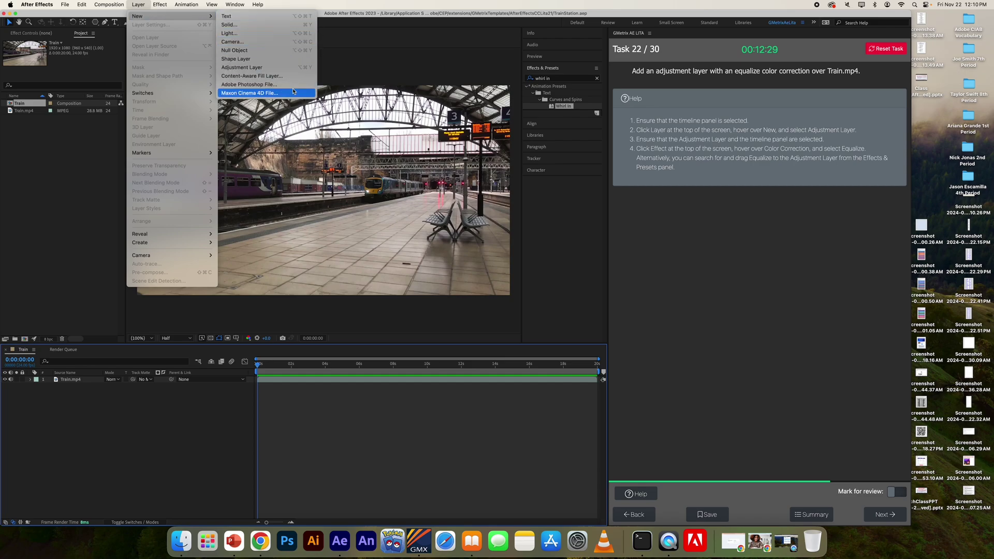
{"action": "left_click", "coordinate": [279, 68]}
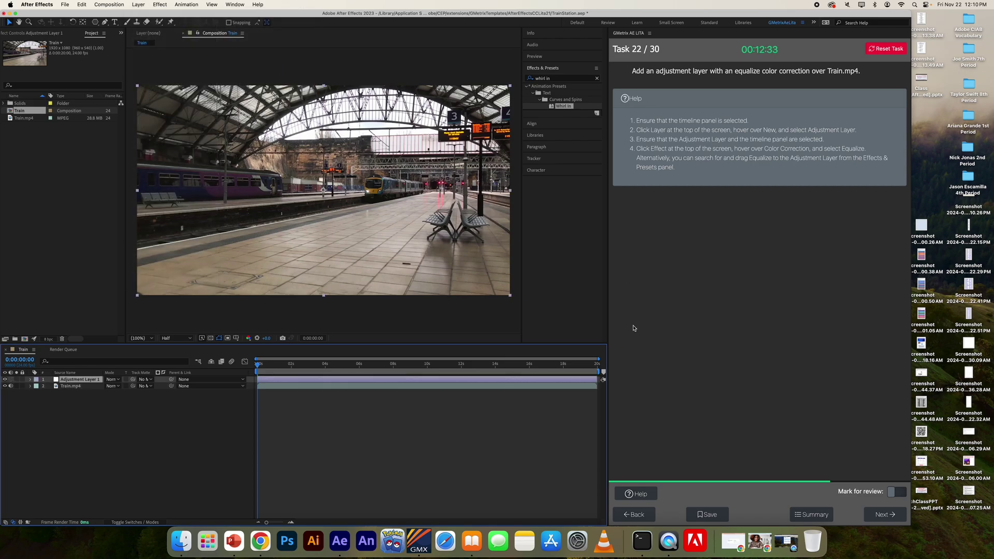
{"action": "left_click", "coordinate": [83, 383]}
Apply Color Correction > Equalize to Adjustment Layer 1.
{"action": "left_click", "coordinate": [164, 4]}
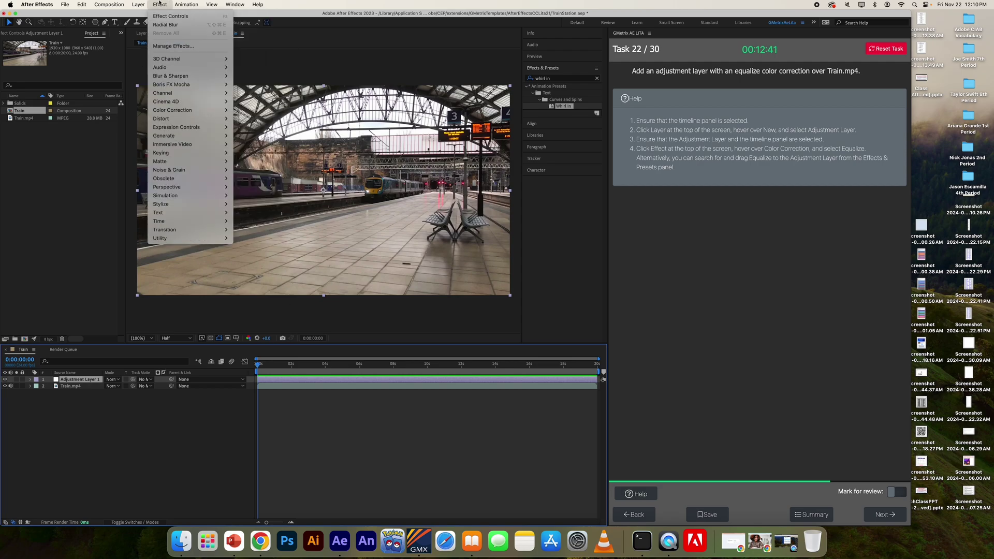
{"action": "mouse_move", "coordinate": [178, 113]}
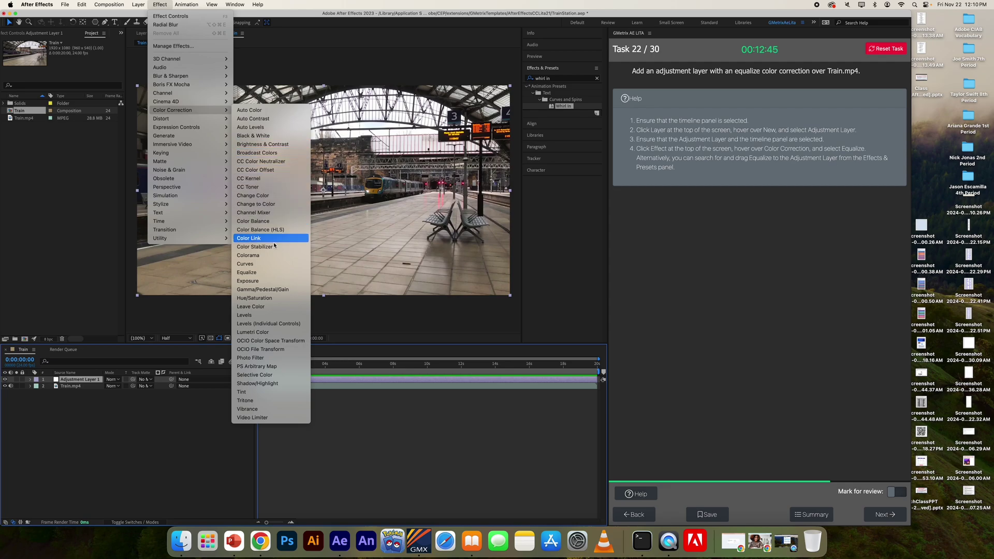
{"action": "left_click", "coordinate": [263, 272]}
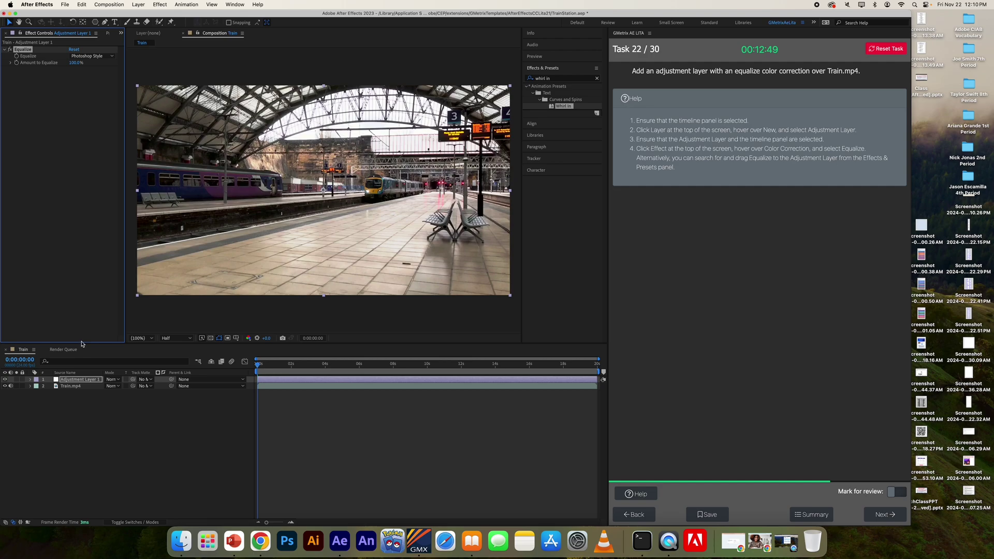
Toggle the adjustment layer's visibility to compare, deselect all layers, and submit for grading.
{"action": "left_click", "coordinate": [6, 380]}
{"action": "left_click", "coordinate": [6, 379]}
{"action": "left_click", "coordinate": [6, 379]}
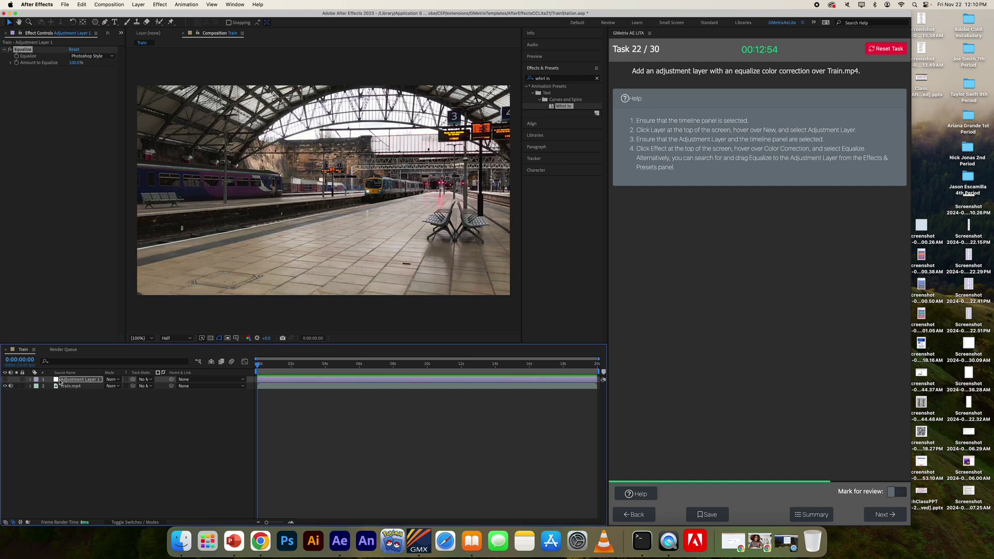
{"action": "left_click", "coordinate": [7, 381]}
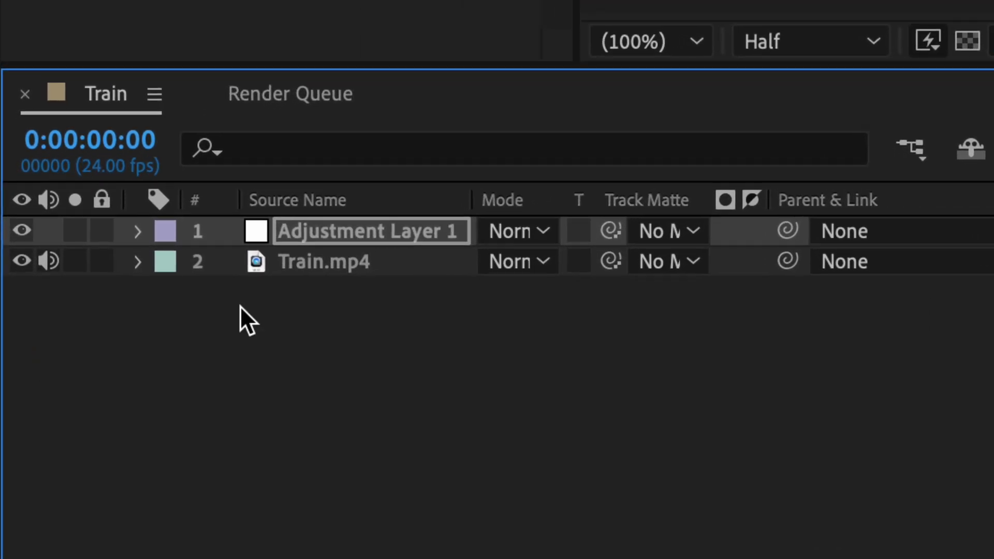
{"action": "left_click_drag", "start_coordinate": [239, 281], "coordinate": [343, 482]}
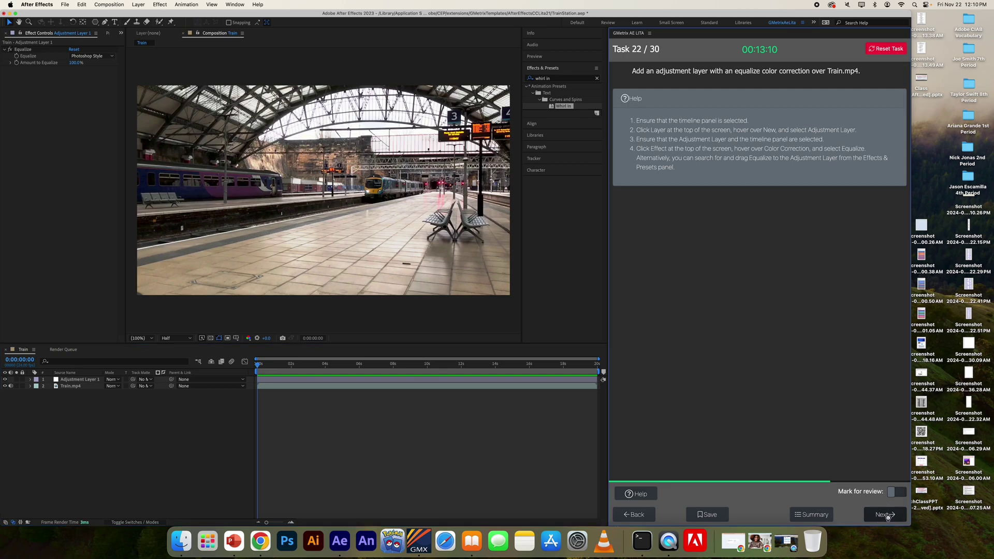
{"action": "left_click", "coordinate": [887, 516]}
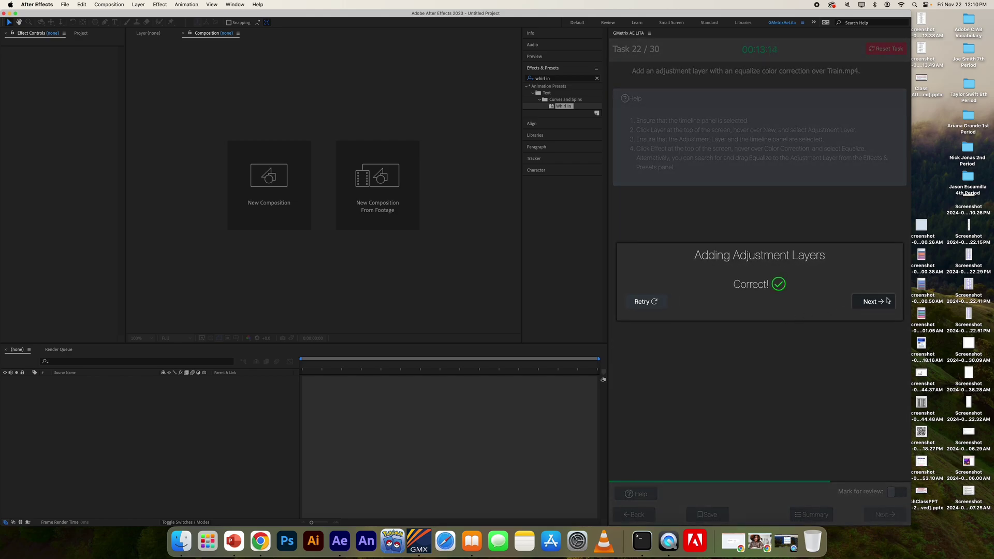
Match Easing, Staging, Straight Ahead Action and Pose to Pose to their definitions, then submit.
{"action": "left_click", "coordinate": [887, 300]}
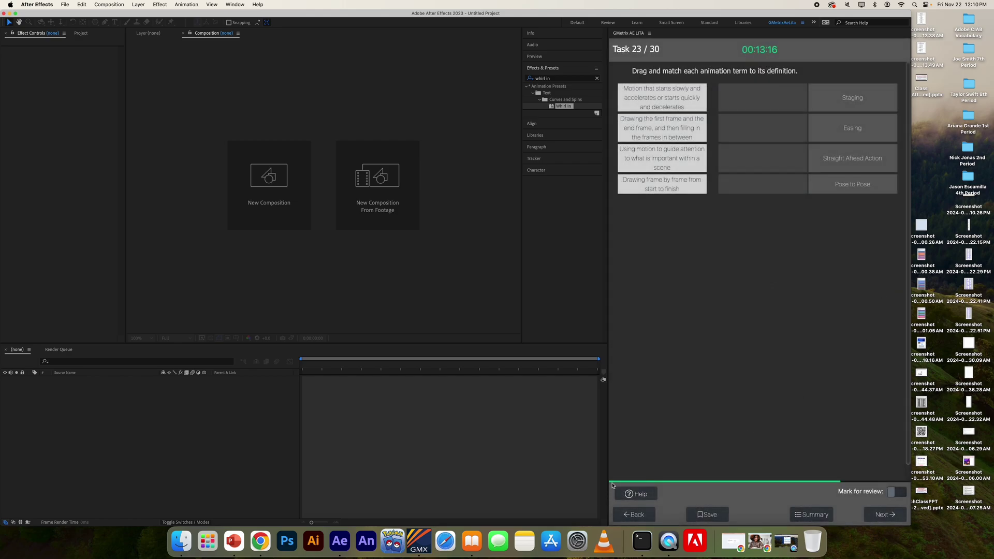
{"action": "left_click", "coordinate": [637, 494]}
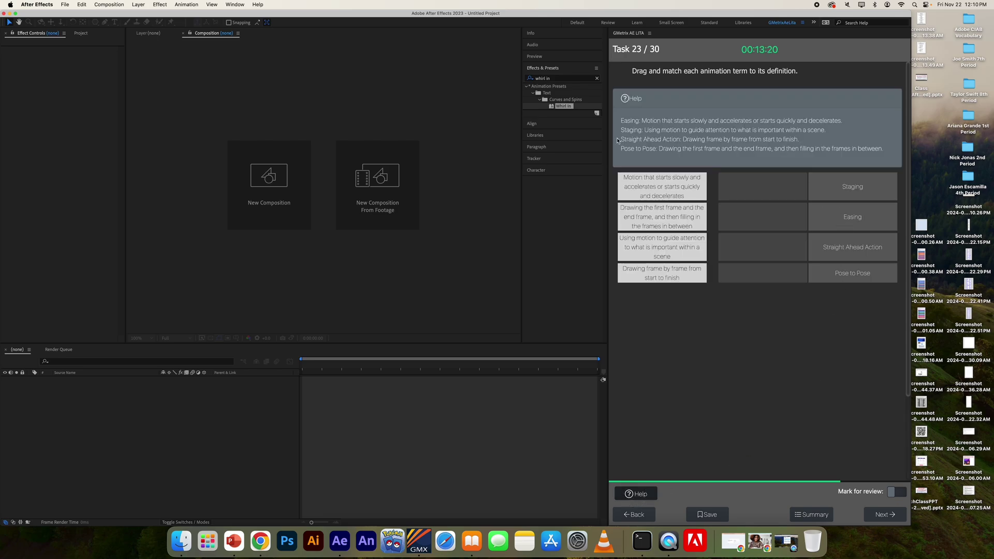
{"action": "left_click_drag", "start_coordinate": [642, 121], "coordinate": [841, 120]}
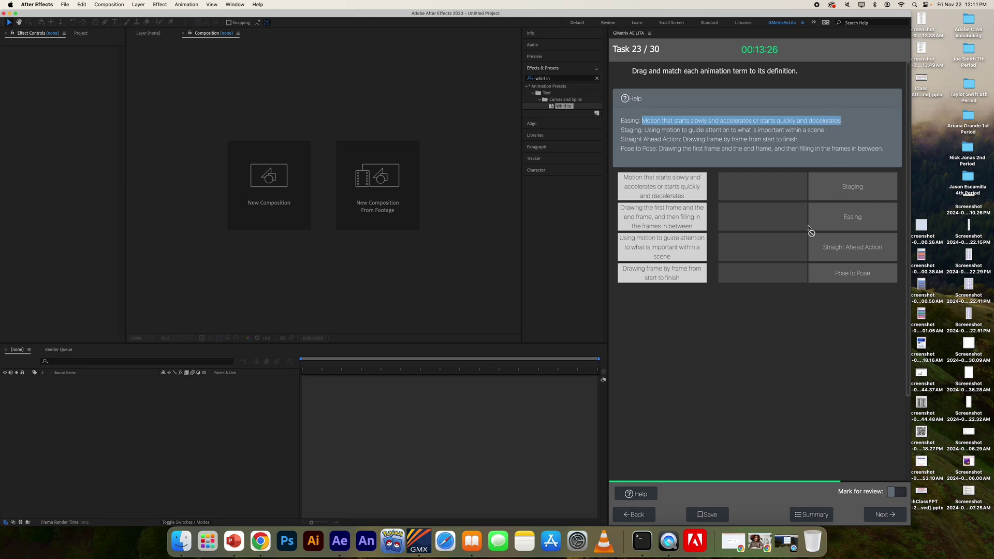
{"action": "left_click_drag", "start_coordinate": [653, 185], "coordinate": [783, 218]}
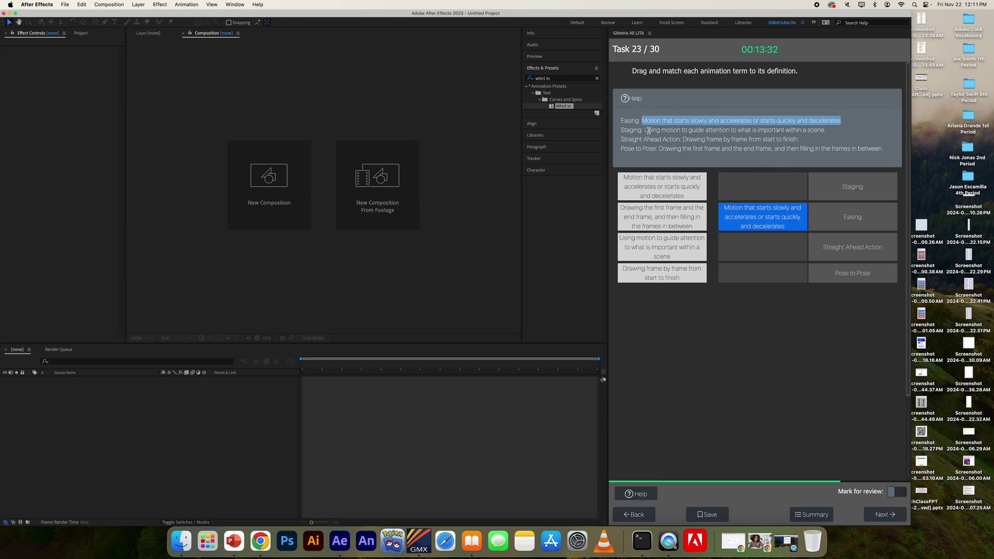
{"action": "left_click_drag", "start_coordinate": [645, 129], "coordinate": [829, 132]}
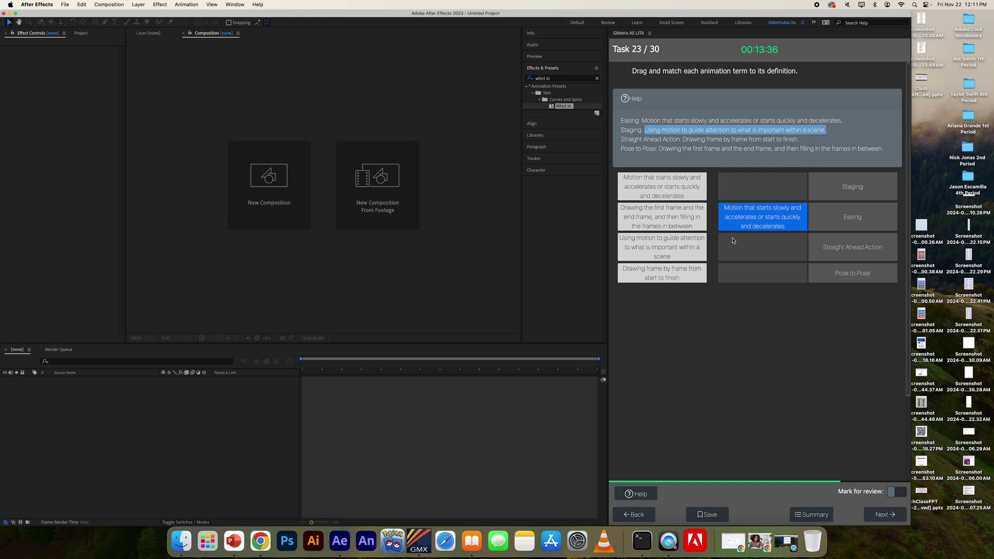
{"action": "left_click_drag", "start_coordinate": [651, 249], "coordinate": [758, 185]}
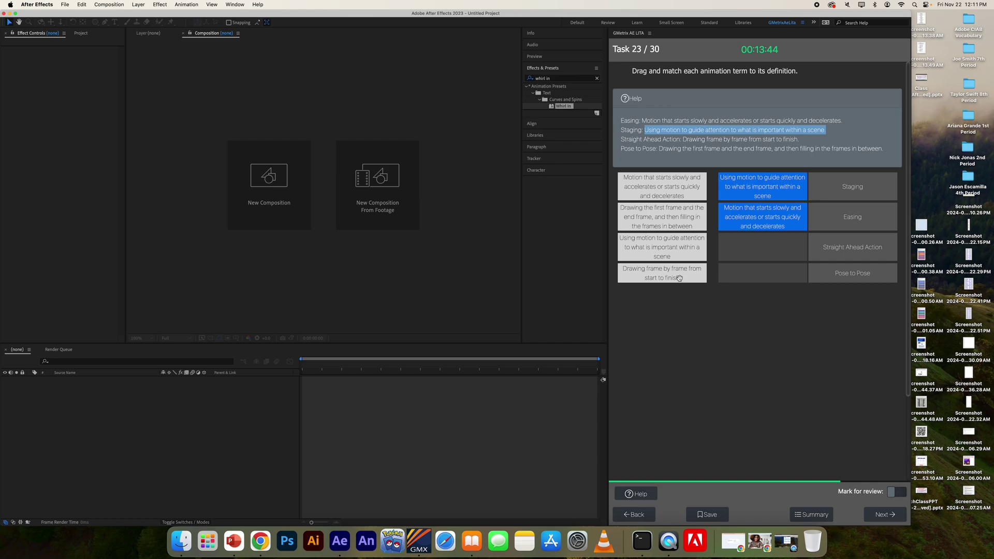
{"action": "left_click_drag", "start_coordinate": [679, 278], "coordinate": [766, 252]}
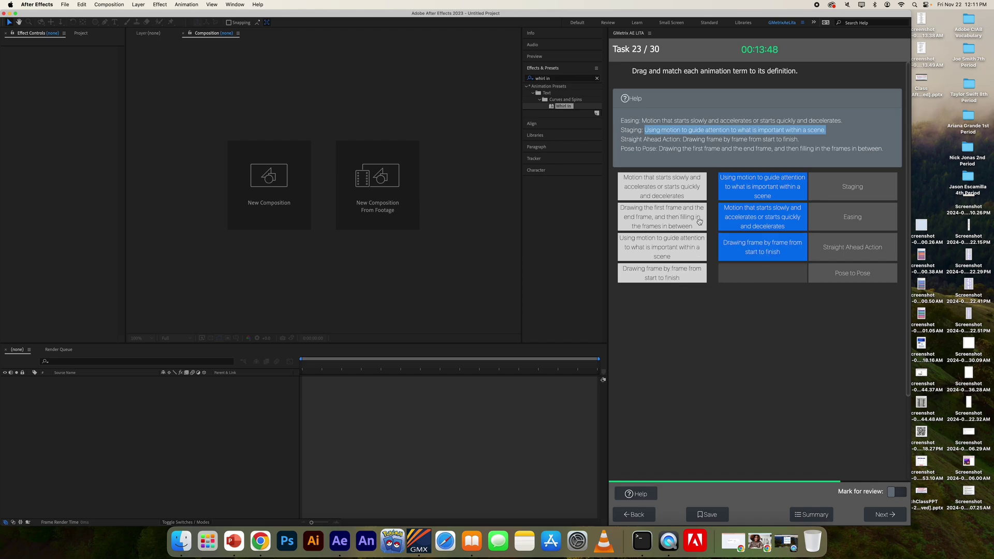
{"action": "mouse_move", "coordinate": [672, 218]}
{"action": "left_mouse_down"}
{"action": "mouse_move", "coordinate": [702, 218]}
{"action": "mouse_move", "coordinate": [762, 275]}
{"action": "left_mouse_up"}
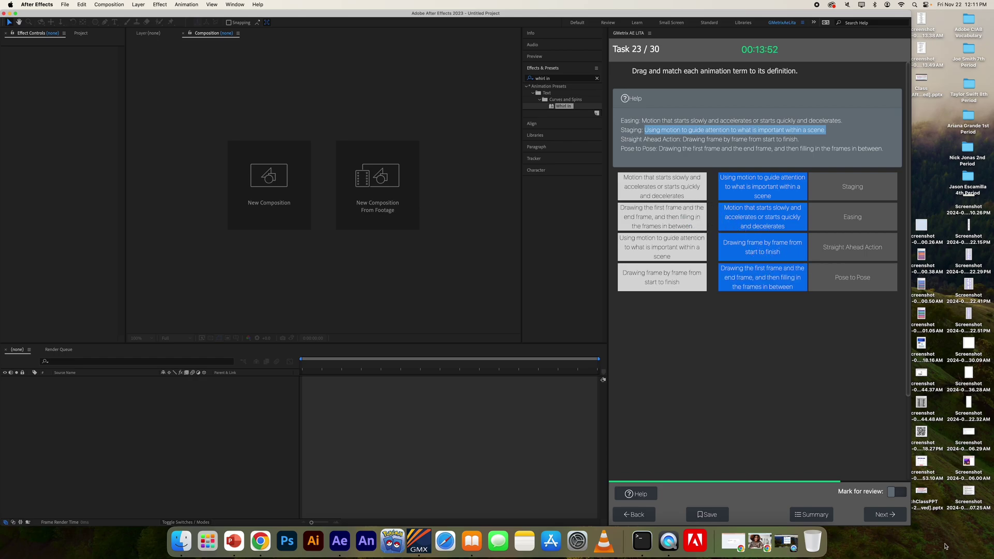
{"action": "left_click", "coordinate": [892, 514]}
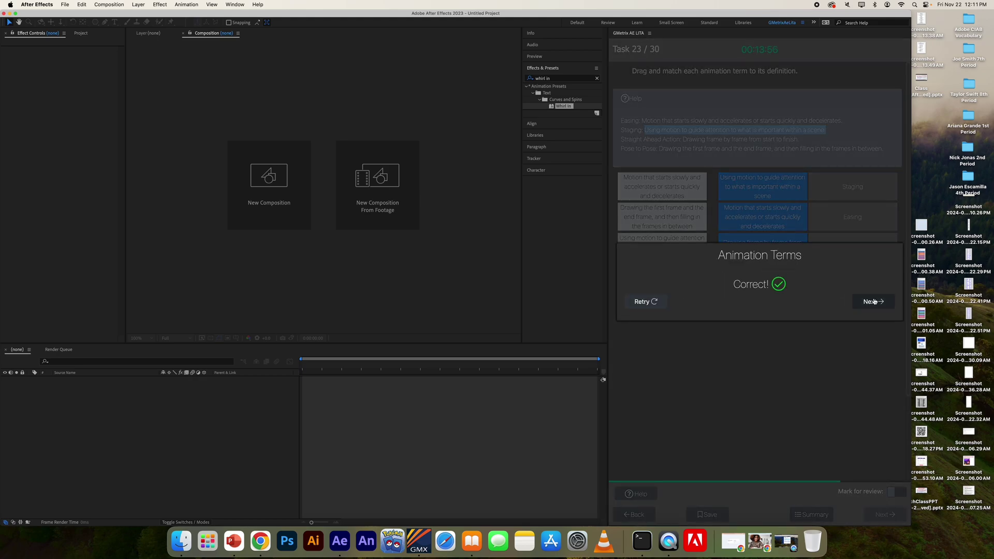
Advance to Task 24 and review its folder-naming requirement and hints.
{"action": "left_click", "coordinate": [873, 301]}
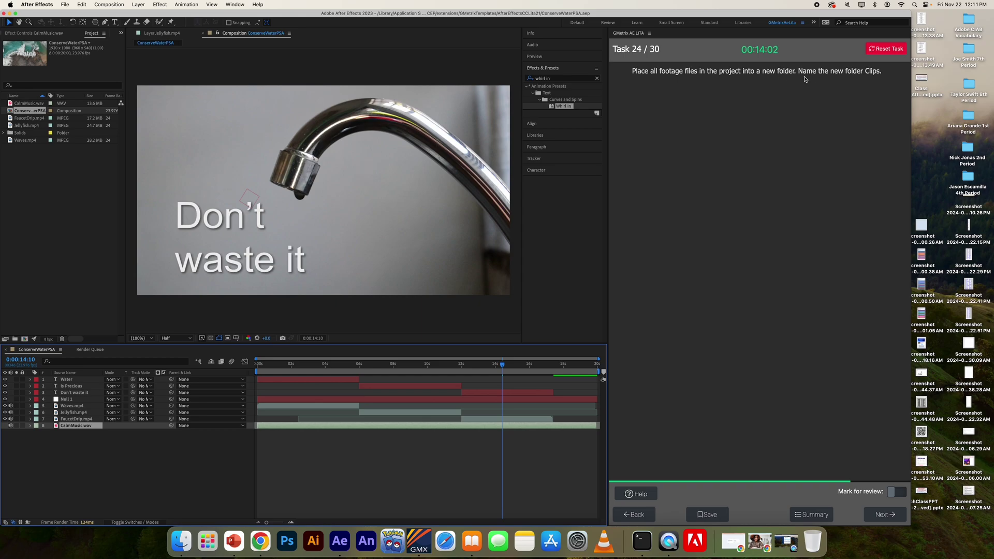
{"action": "left_click_drag", "start_coordinate": [799, 71], "coordinate": [883, 76]}
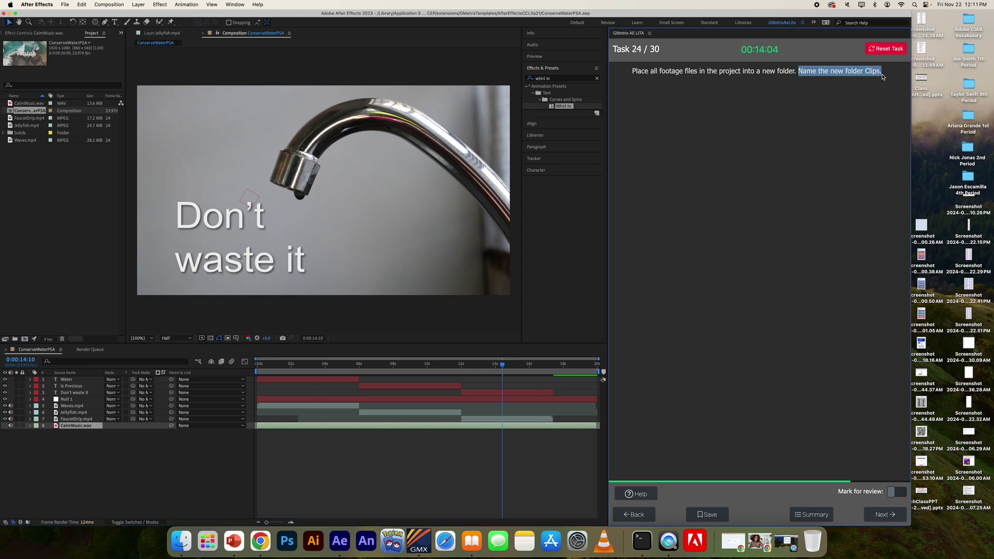
{"action": "left_click", "coordinate": [881, 75]}
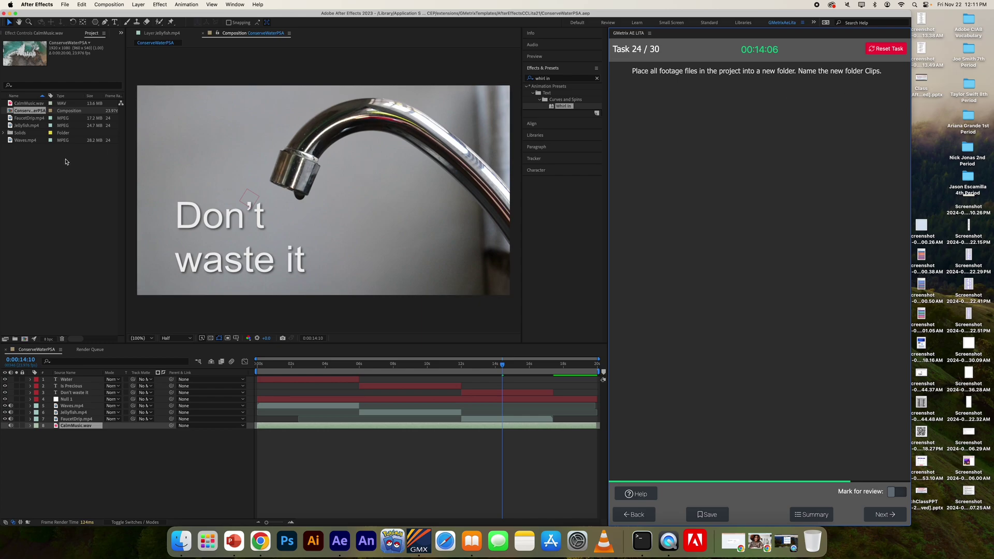
{"action": "left_click", "coordinate": [637, 494]}
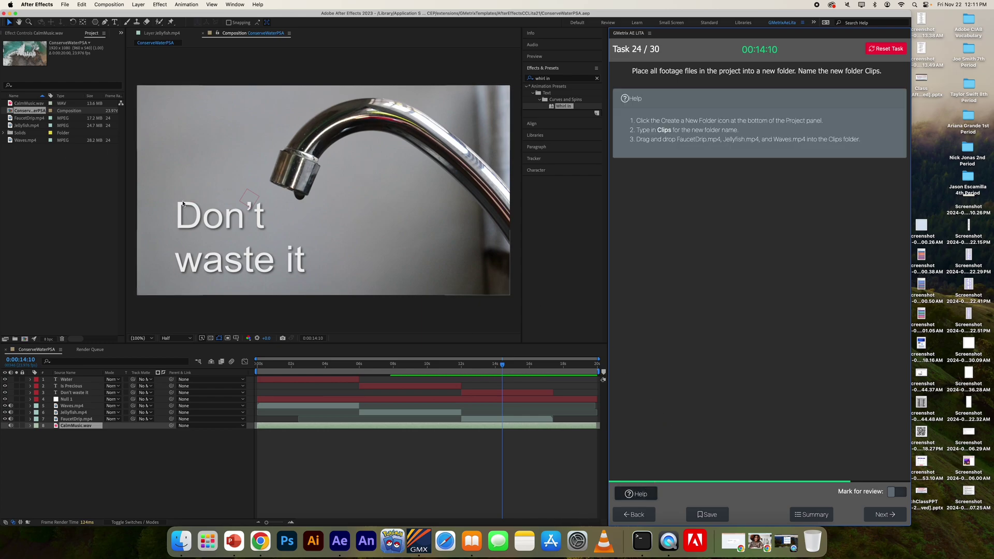
{"action": "left_click", "coordinate": [52, 259]}
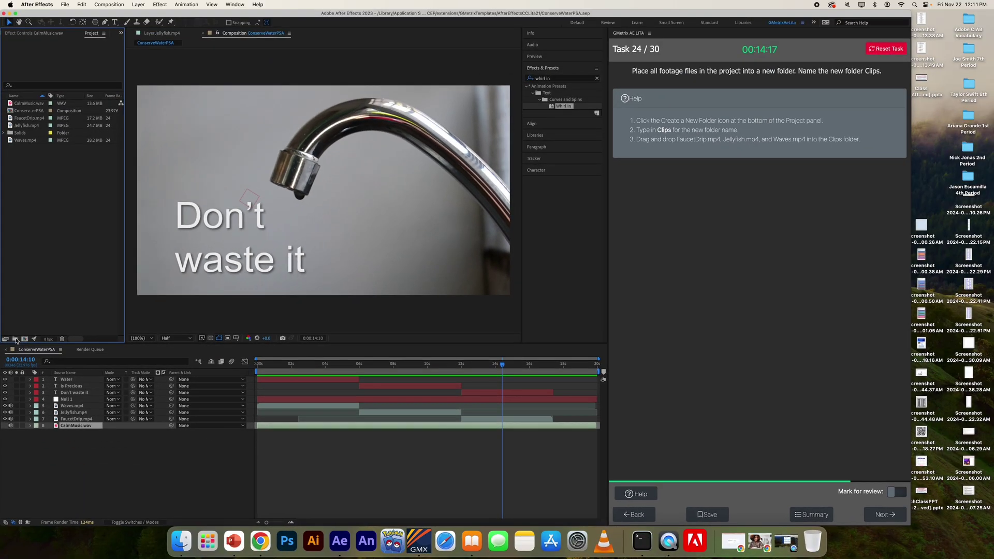
Create a Clips folder, move FaucetDrip.mp4, Jellyfish.mp4 and Waves.mp4 into it, and submit.
{"action": "left_click", "coordinate": [36, 332]}
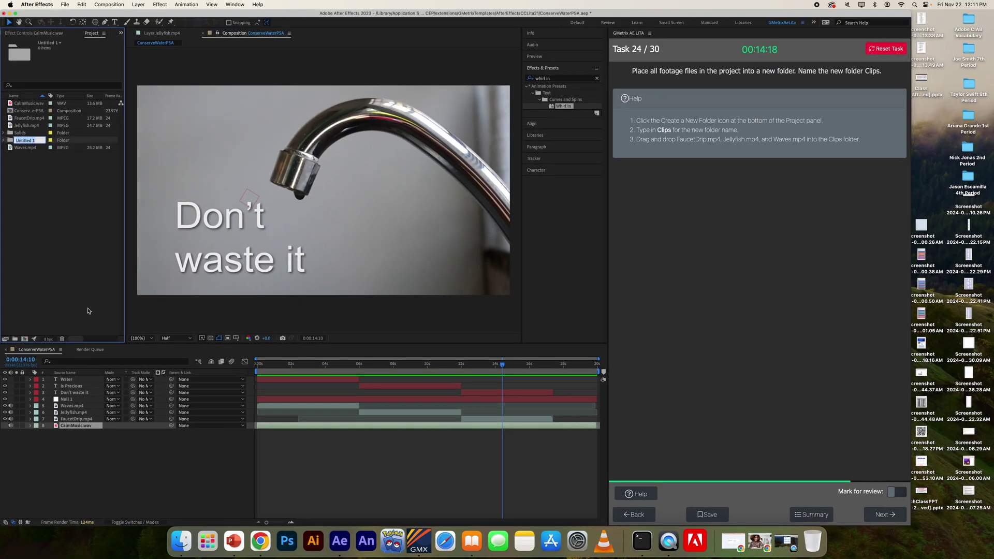
{"action": "type", "text": "Clips"}
{"action": "key", "text": "Return"}
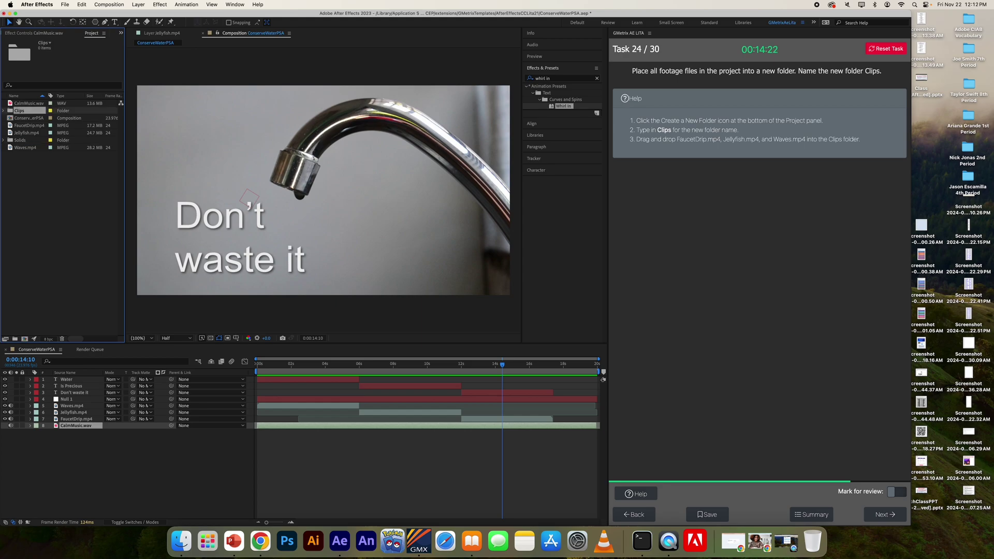
{"action": "left_click", "coordinate": [30, 127]}
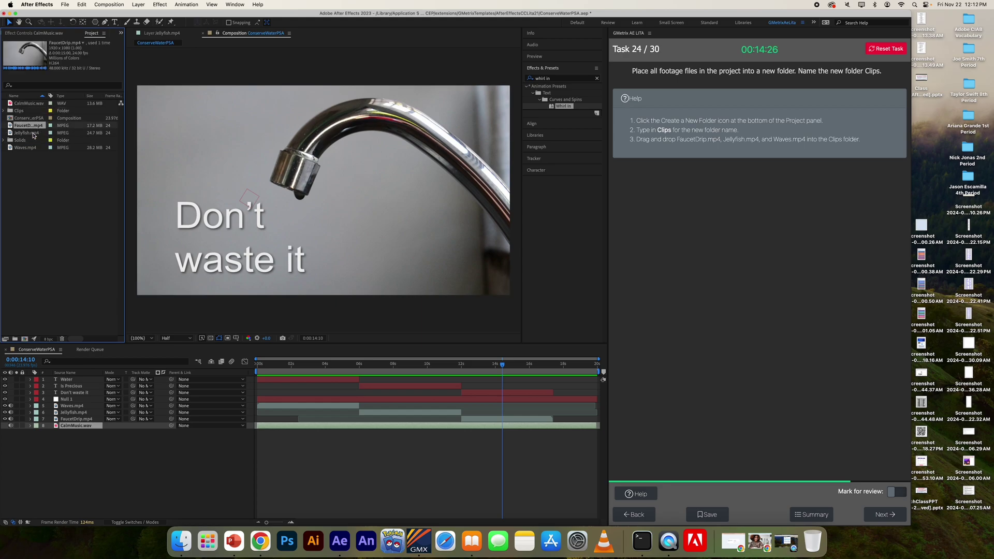
{"action": "left_click", "coordinate": [33, 133], "text": "super"}
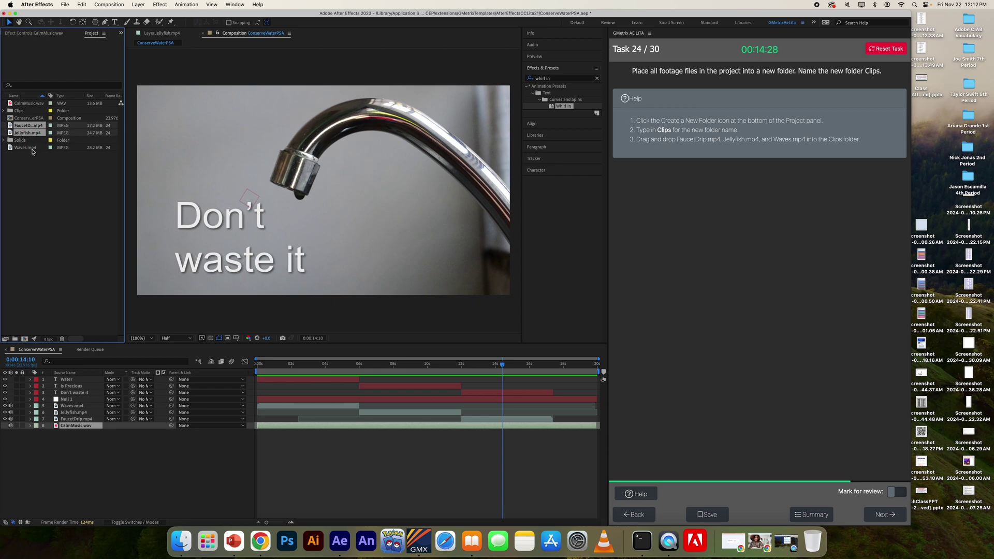
{"action": "left_click", "coordinate": [32, 149], "text": "super"}
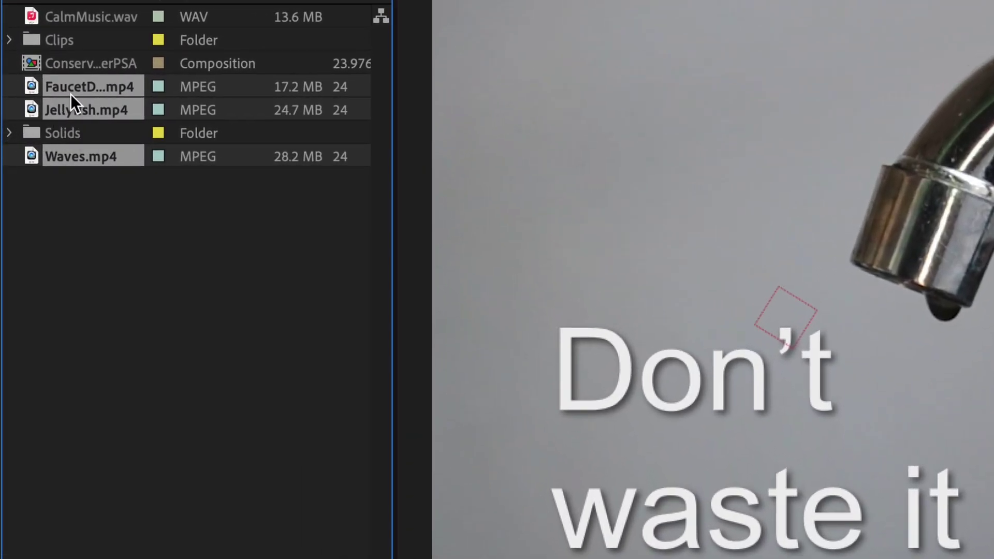
{"action": "left_click_drag", "start_coordinate": [71, 94], "coordinate": [67, 35]}
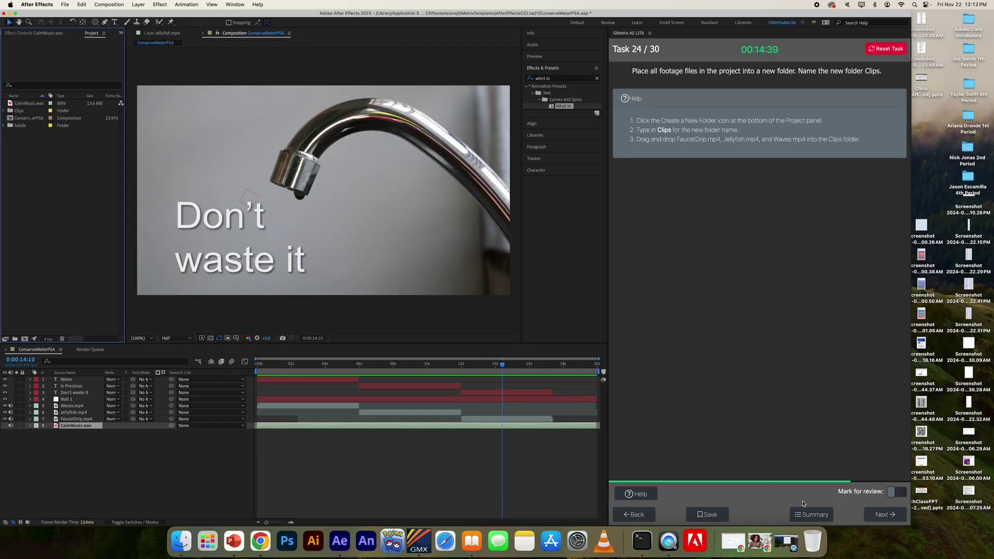
{"action": "left_click", "coordinate": [881, 514]}
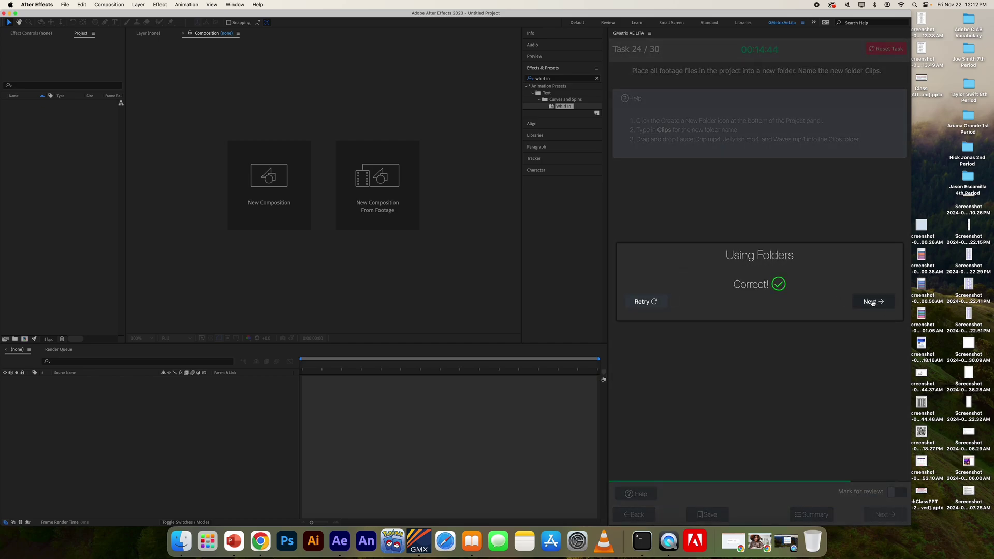
Advance to Task 25 and review the storyboard task description and hints.
{"action": "left_click", "coordinate": [873, 302]}
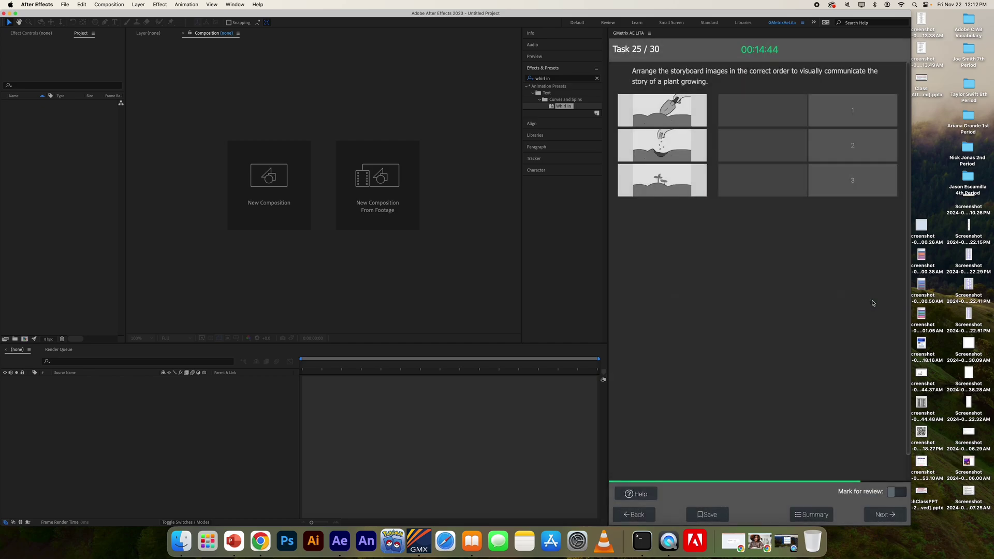
{"action": "left_click", "coordinate": [637, 493]}
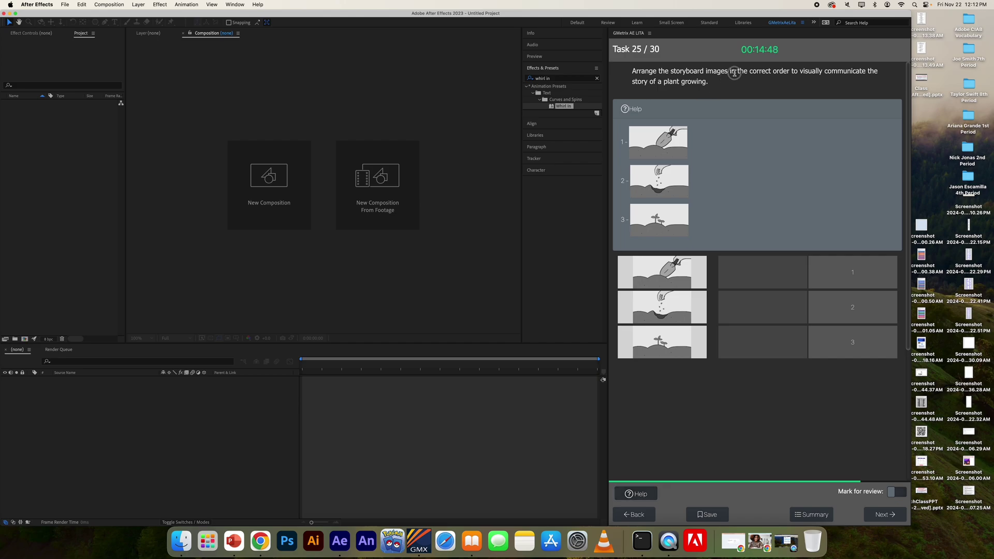
{"action": "left_click_drag", "start_coordinate": [730, 73], "coordinate": [792, 83]}
{"action": "left_click", "coordinate": [699, 93]}
Order the storyboard images shovel, seed, sprout in slots 1–3 and submit.
{"action": "left_click_drag", "start_coordinate": [662, 274], "coordinate": [775, 281]}
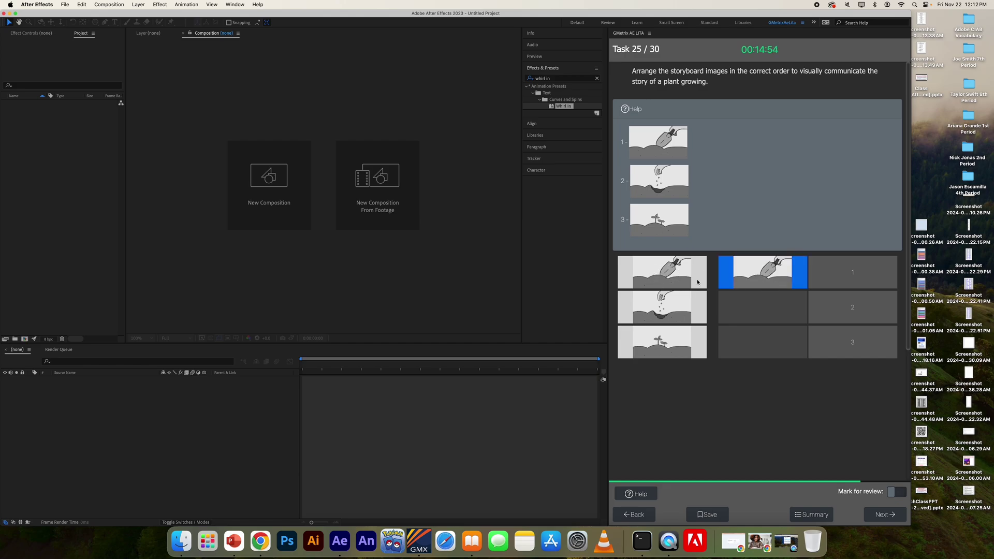
{"action": "left_click_drag", "start_coordinate": [647, 311], "coordinate": [771, 313]}
{"action": "left_click_drag", "start_coordinate": [664, 350], "coordinate": [769, 354]}
{"action": "left_click", "coordinate": [890, 513]}
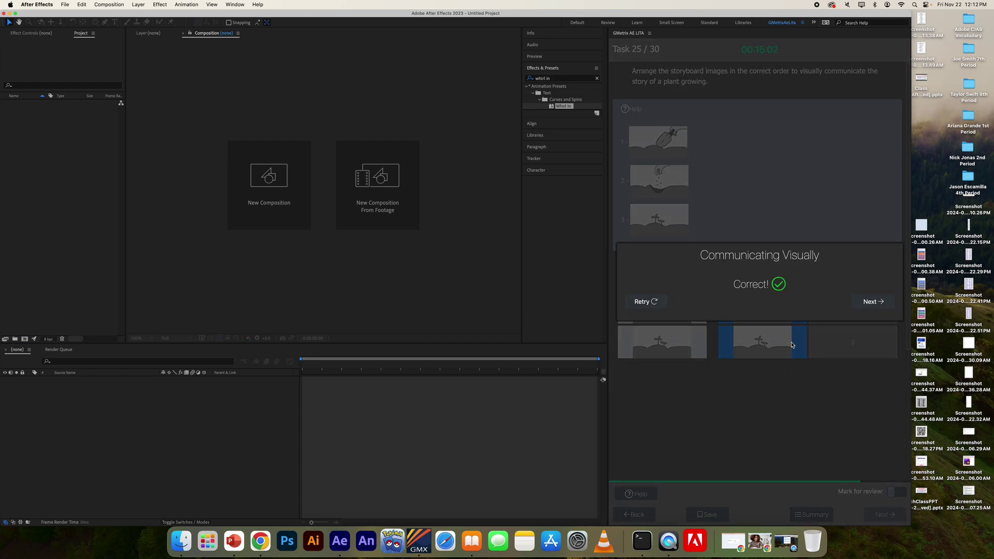
Answer Task 26 by defining a composition as 'An edited video segment or entire project'.
{"action": "left_click", "coordinate": [872, 301]}
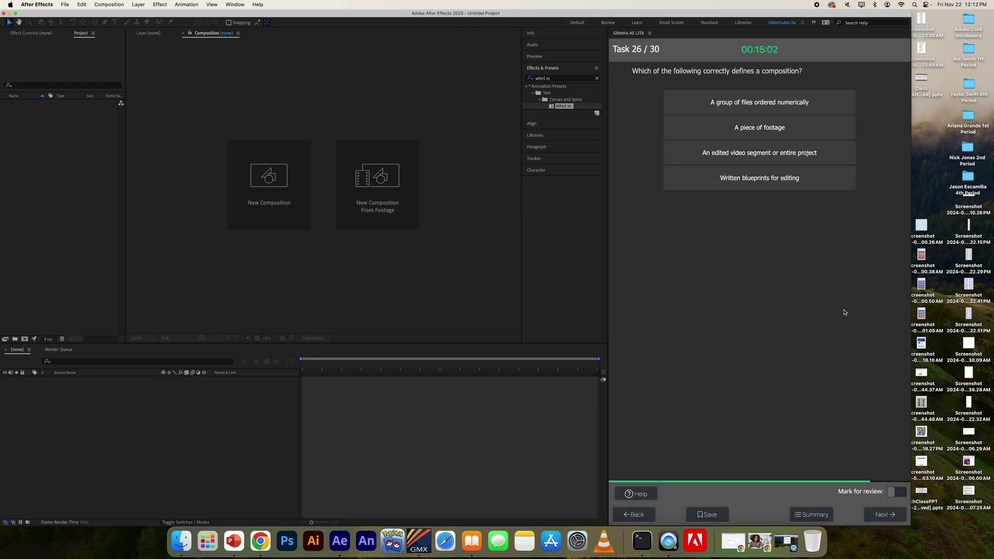
{"action": "left_click", "coordinate": [640, 494]}
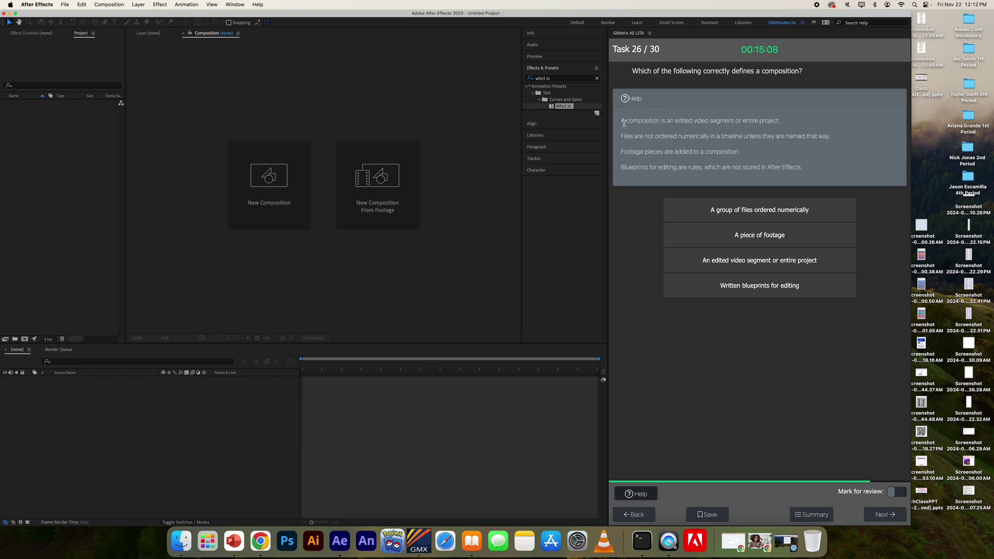
{"action": "left_click_drag", "start_coordinate": [624, 123], "coordinate": [784, 126]}
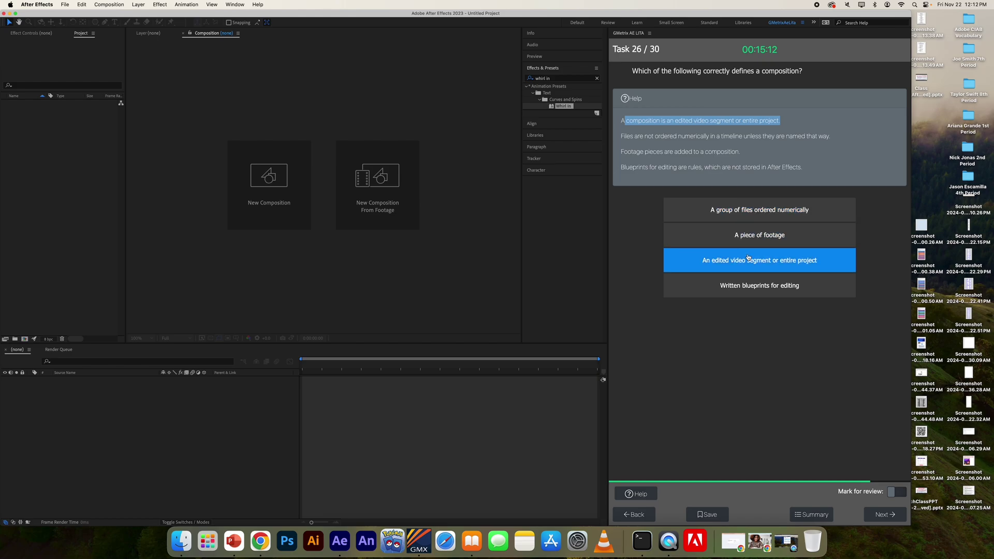
{"action": "left_click", "coordinate": [712, 262]}
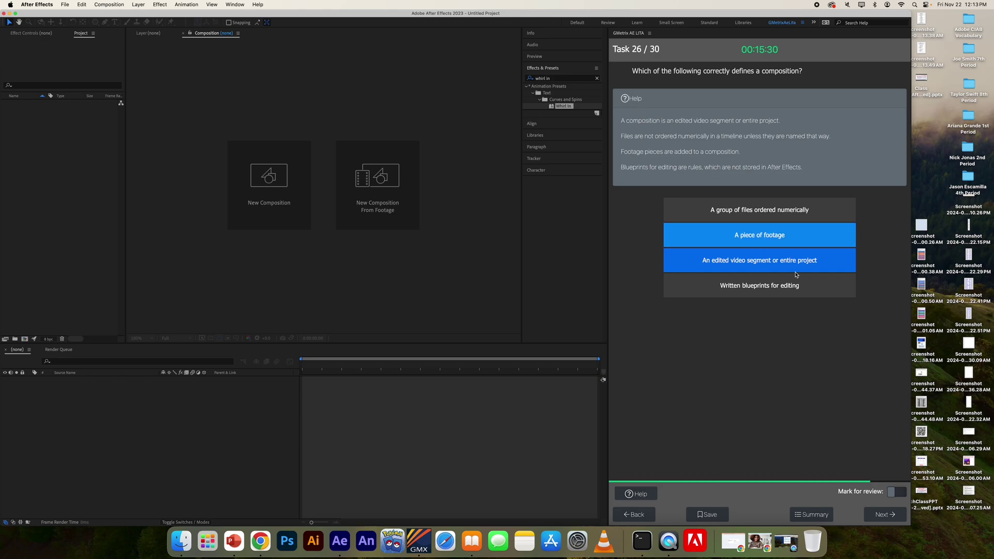
{"action": "left_click", "coordinate": [769, 298]}
{"action": "left_click", "coordinate": [737, 262]}
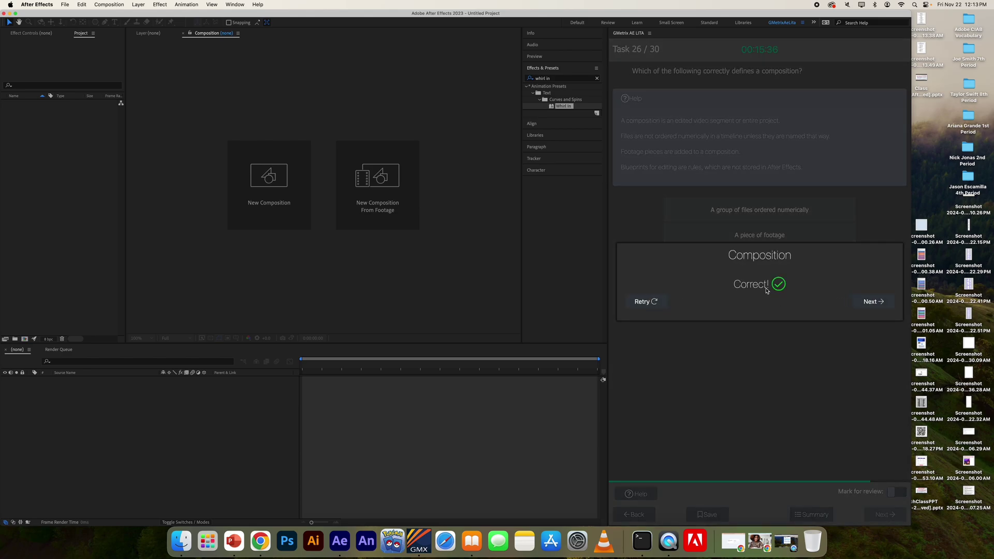
{"action": "left_click", "coordinate": [865, 302]}
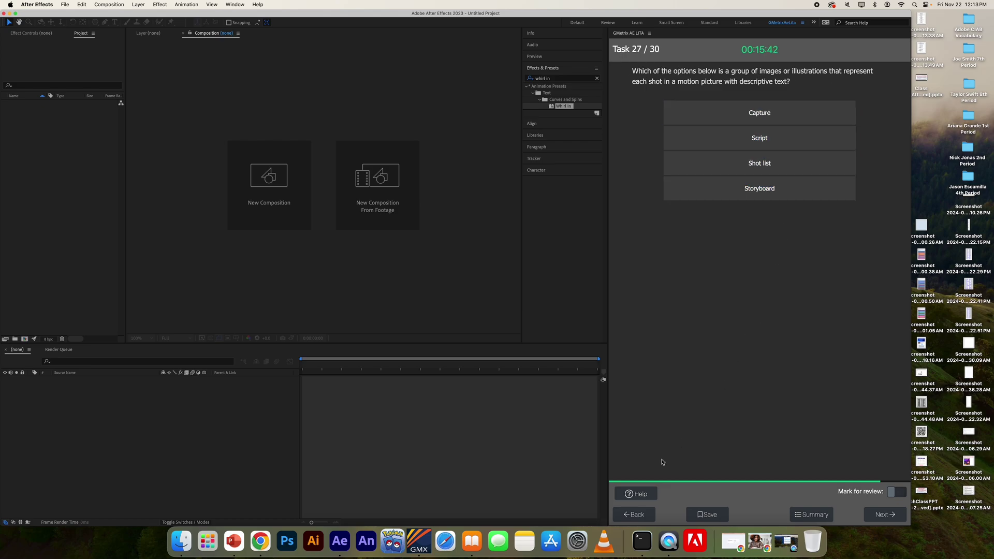
Answer Task 27 with Storyboard using the help text, then continue to Task 28.
{"action": "left_click", "coordinate": [636, 493]}
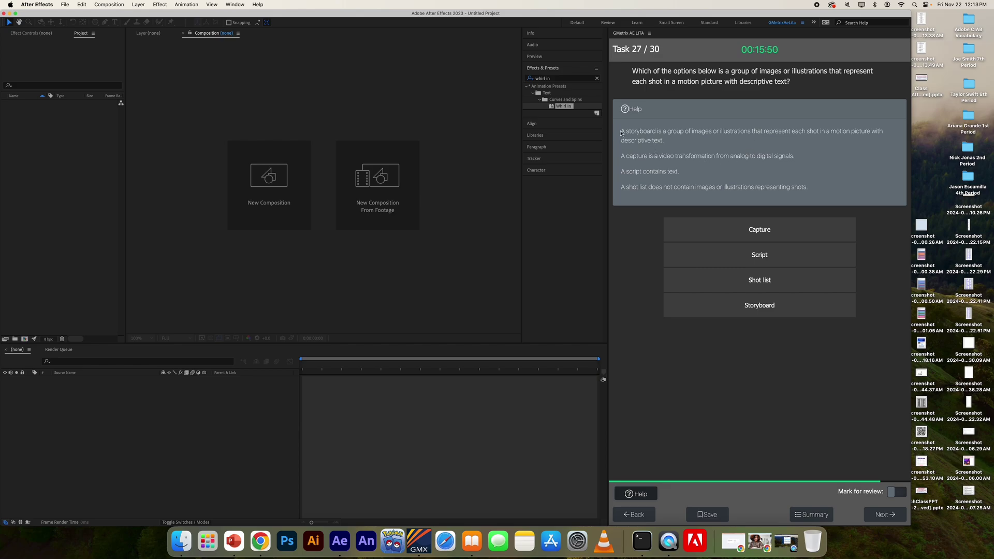
{"action": "left_click_drag", "start_coordinate": [621, 133], "coordinate": [866, 142]}
{"action": "left_click", "coordinate": [771, 315]}
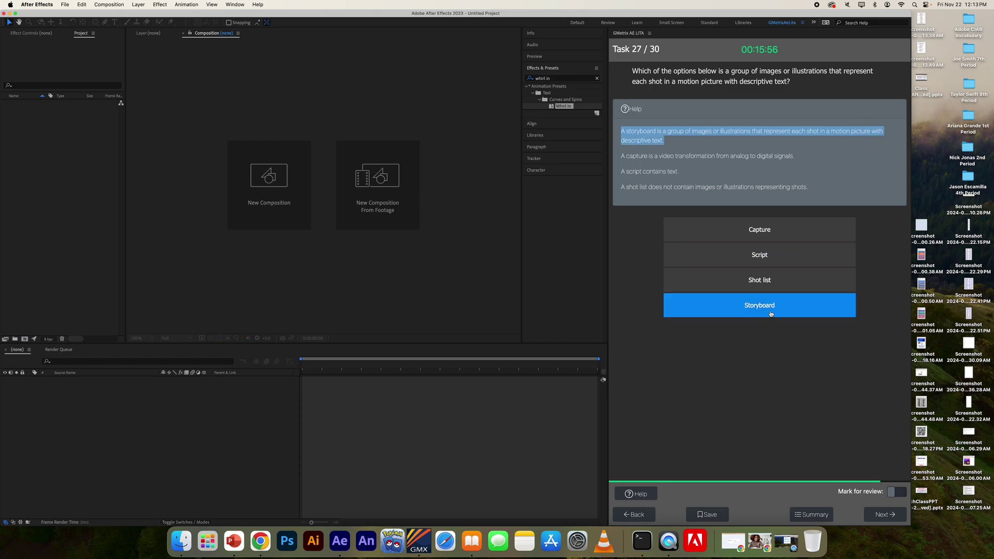
{"action": "left_click", "coordinate": [769, 314]}
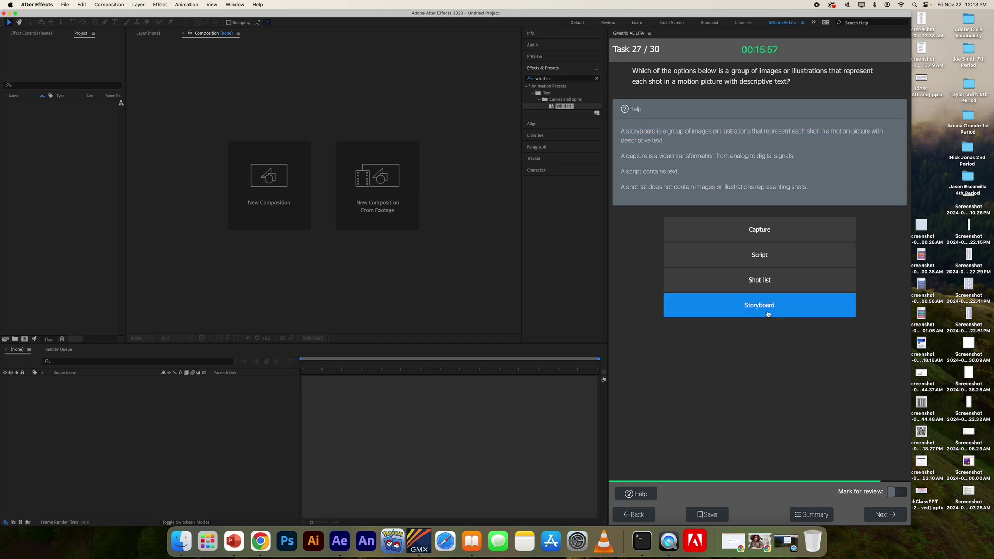
{"action": "left_click", "coordinate": [892, 516]}
{"action": "left_click", "coordinate": [864, 302]}
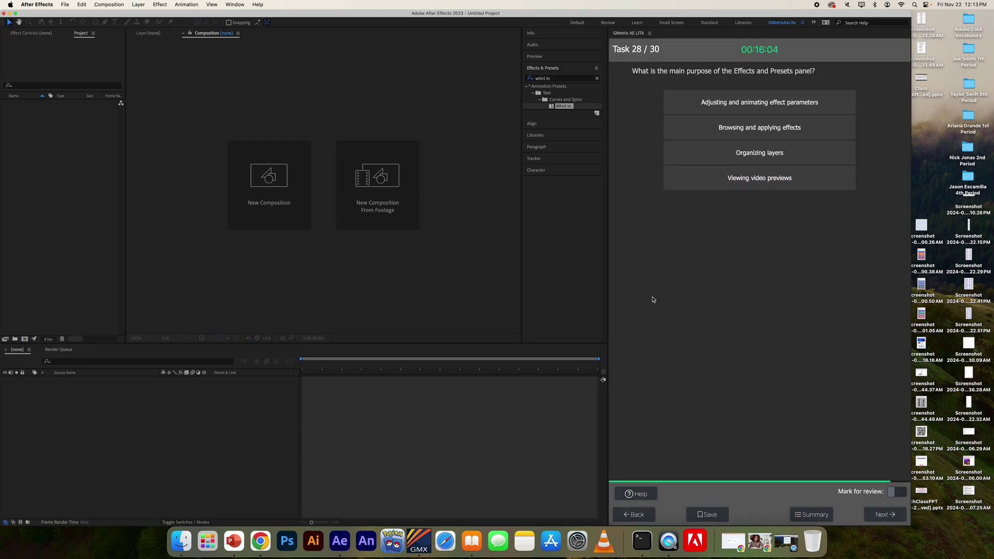
Answer Task 28 with 'Browsing and applying effects' as the Effects and Presets panel's purpose.
{"action": "left_click", "coordinate": [638, 494]}
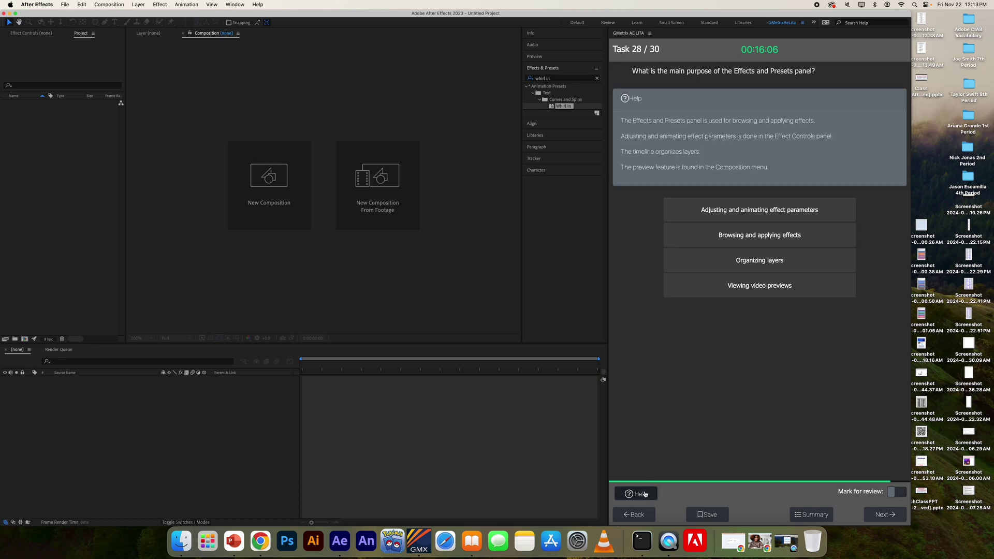
{"action": "left_click_drag", "start_coordinate": [733, 121], "coordinate": [815, 121]}
{"action": "left_click", "coordinate": [783, 239]}
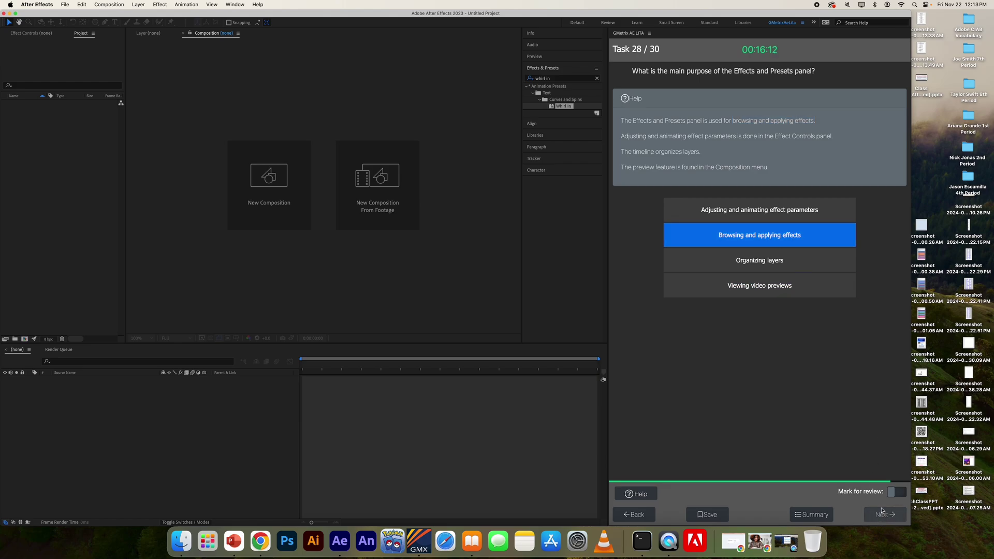
{"action": "left_click", "coordinate": [884, 514]}
{"action": "left_click", "coordinate": [868, 301]}
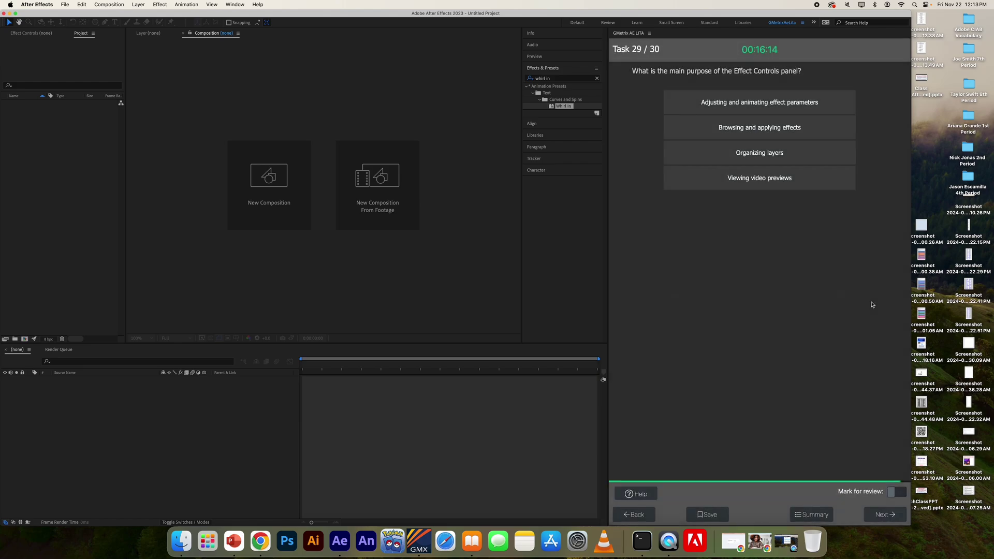
Answer Task 29 with 'Adjusting and animating effect parameters' and move on to Task 30.
{"action": "left_click", "coordinate": [634, 493]}
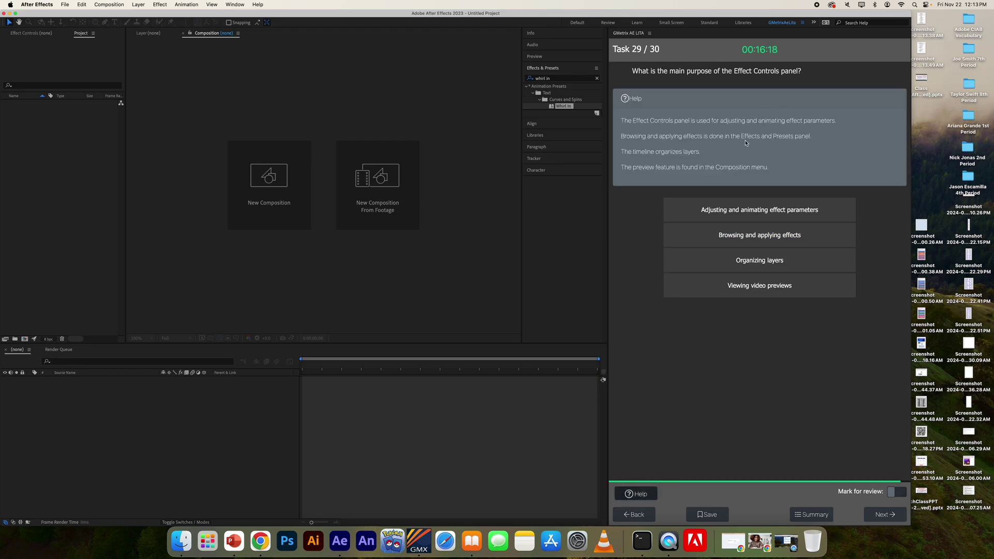
{"action": "left_click", "coordinate": [815, 233]}
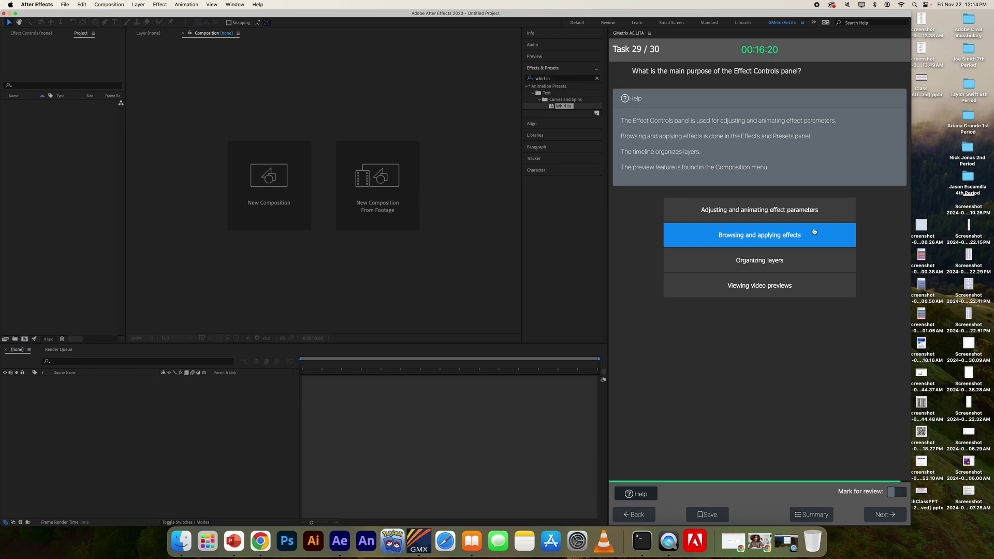
{"action": "left_click", "coordinate": [803, 214]}
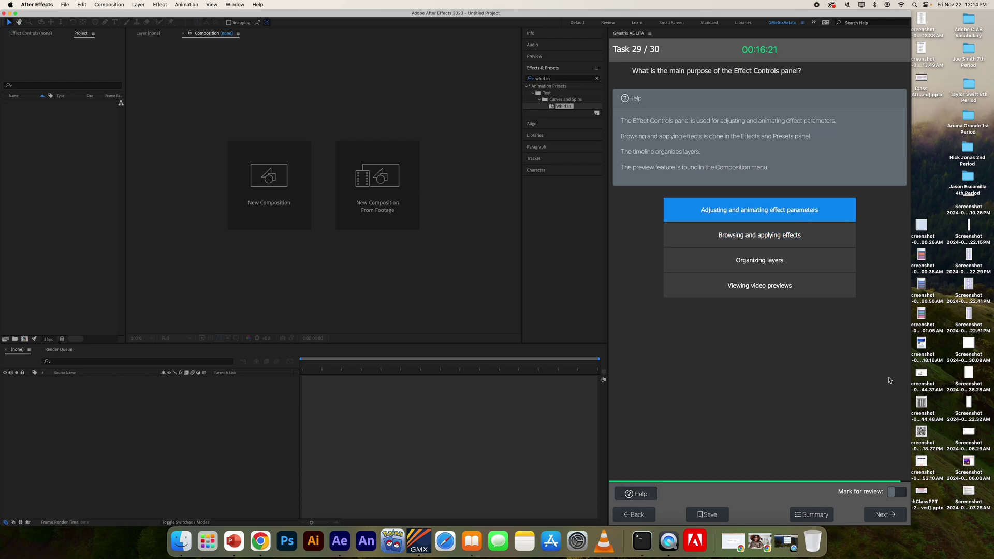
{"action": "left_click", "coordinate": [886, 515]}
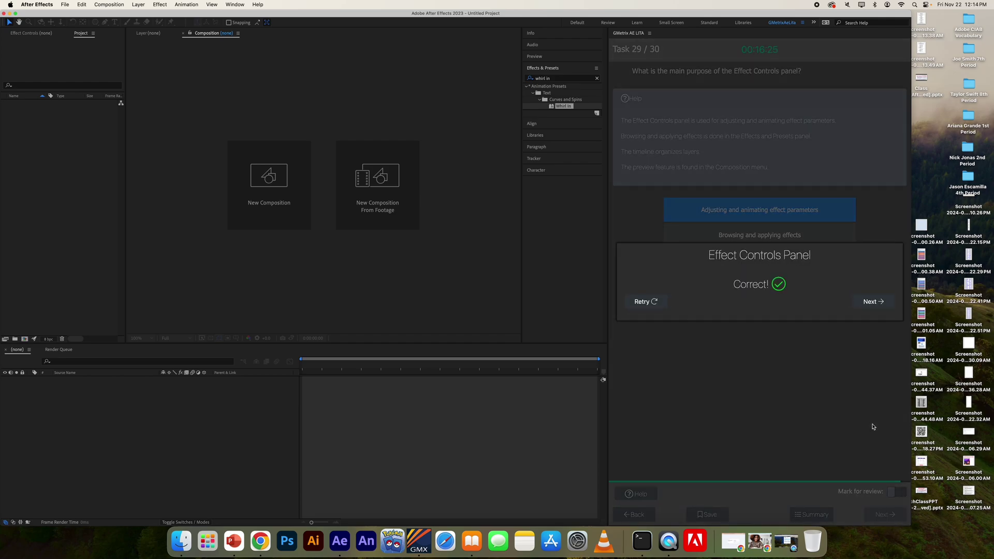
{"action": "left_click", "coordinate": [873, 305]}
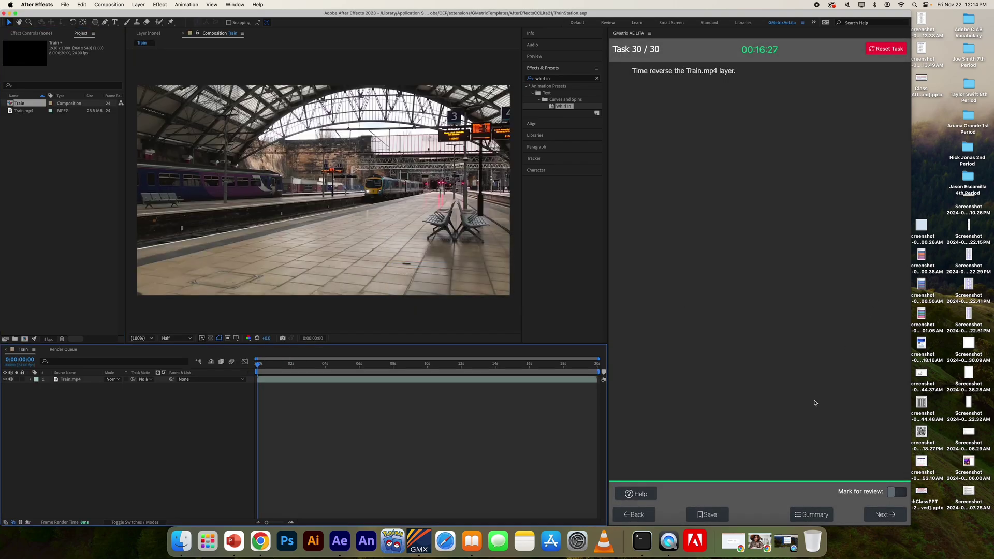
Review the Task 30 instructions for reversing the Train.mp4 layer.
{"action": "left_click", "coordinate": [638, 498]}
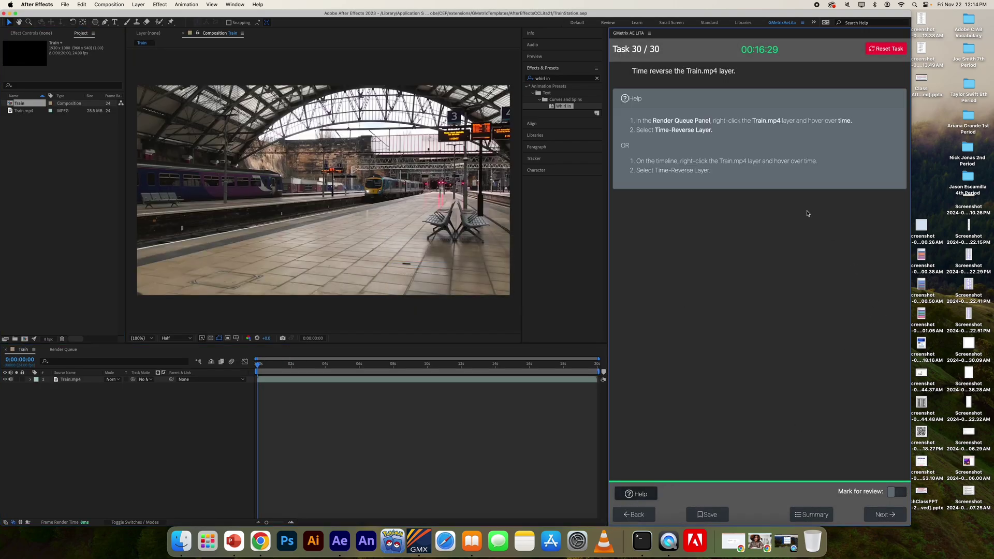
{"action": "left_click_drag", "start_coordinate": [631, 71], "coordinate": [743, 74]}
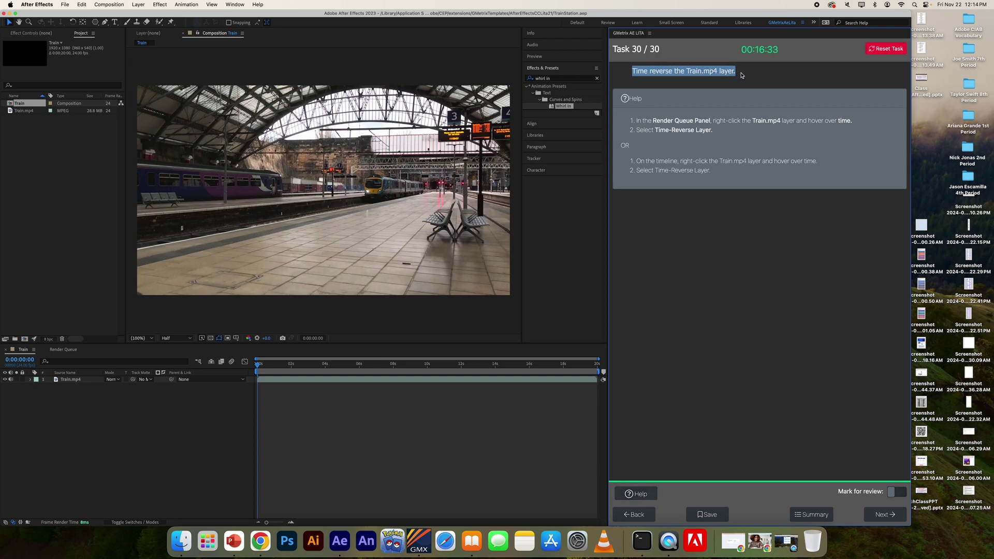
{"action": "left_click", "coordinate": [740, 75]}
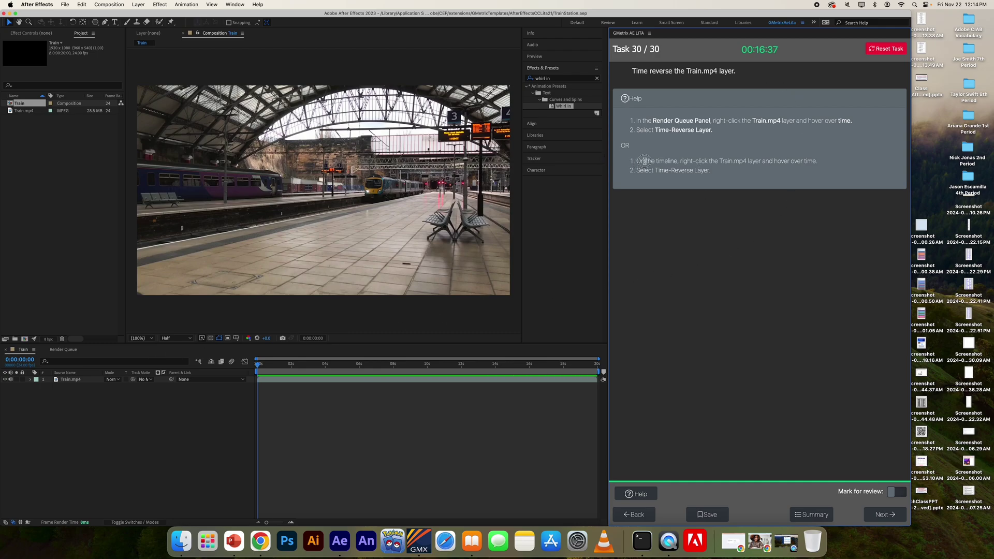
{"action": "left_click_drag", "start_coordinate": [628, 161], "coordinate": [728, 180]}
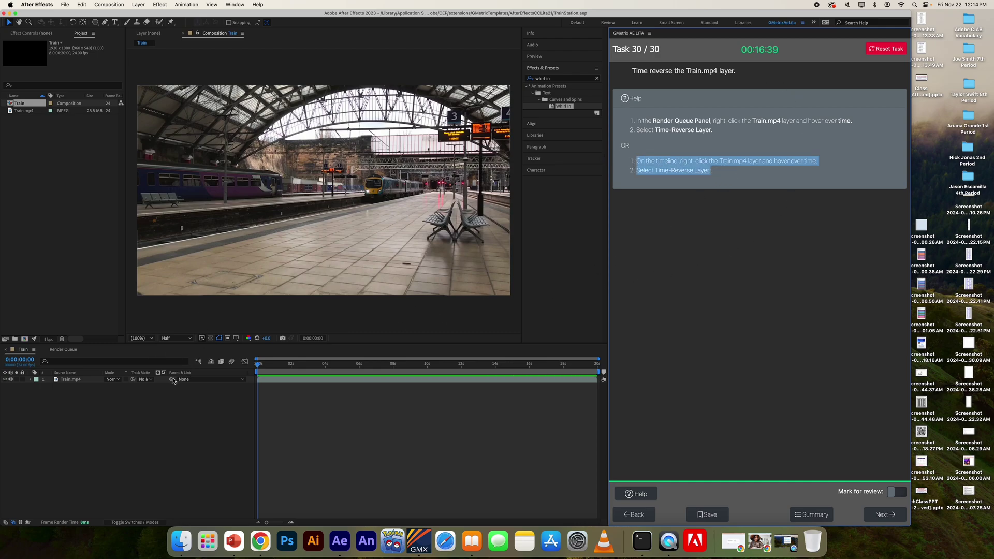
Apply Time-Reverse Layer to Train.mp4, preview the reversed footage, and submit.
{"action": "right_click", "coordinate": [75, 381]}
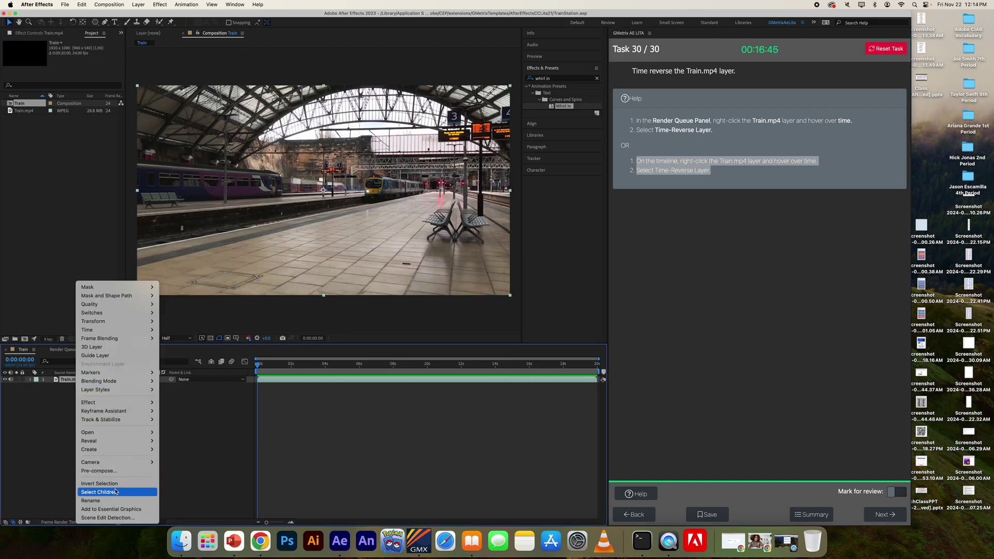
{"action": "mouse_move", "coordinate": [108, 338]}
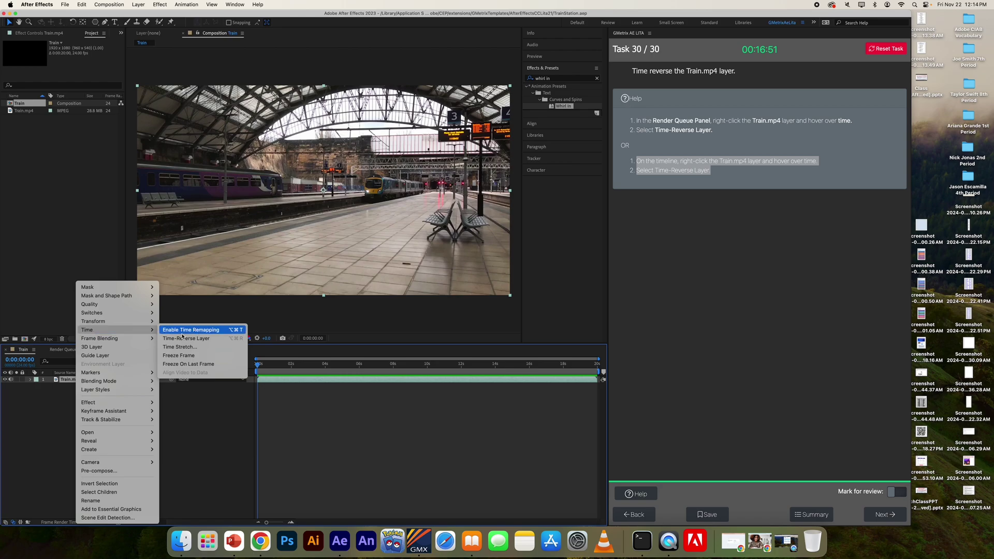
{"action": "left_click", "coordinate": [203, 339]}
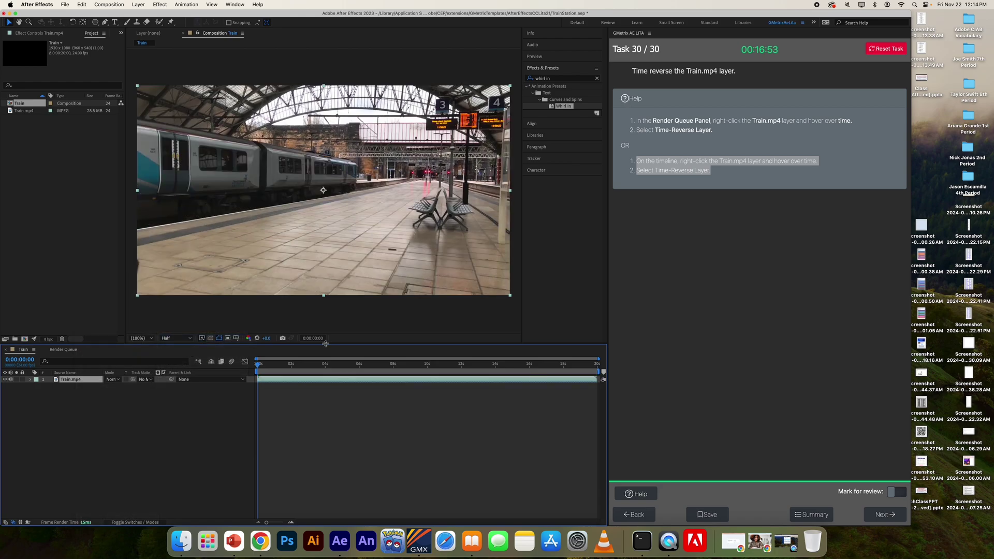
{"action": "left_click", "coordinate": [271, 365]}
{"action": "mouse_move", "coordinate": [273, 367]}
{"action": "left_mouse_down"}
{"action": "mouse_move", "coordinate": [604, 366]}
{"action": "mouse_move", "coordinate": [238, 367]}
{"action": "mouse_move", "coordinate": [551, 373]}
{"action": "mouse_move", "coordinate": [258, 366]}
{"action": "left_mouse_up"}
{"action": "key", "text": "space"}
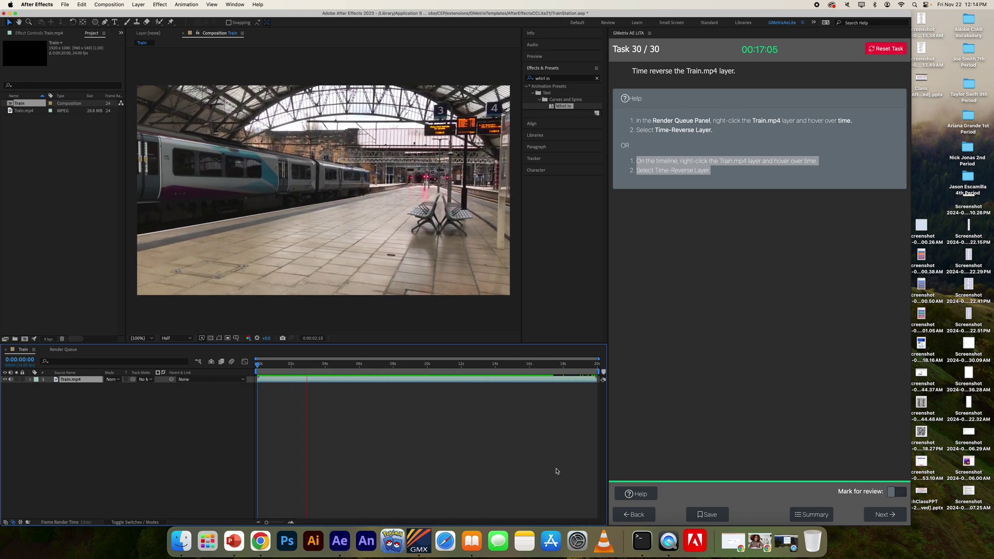
{"action": "left_click", "coordinate": [887, 514]}
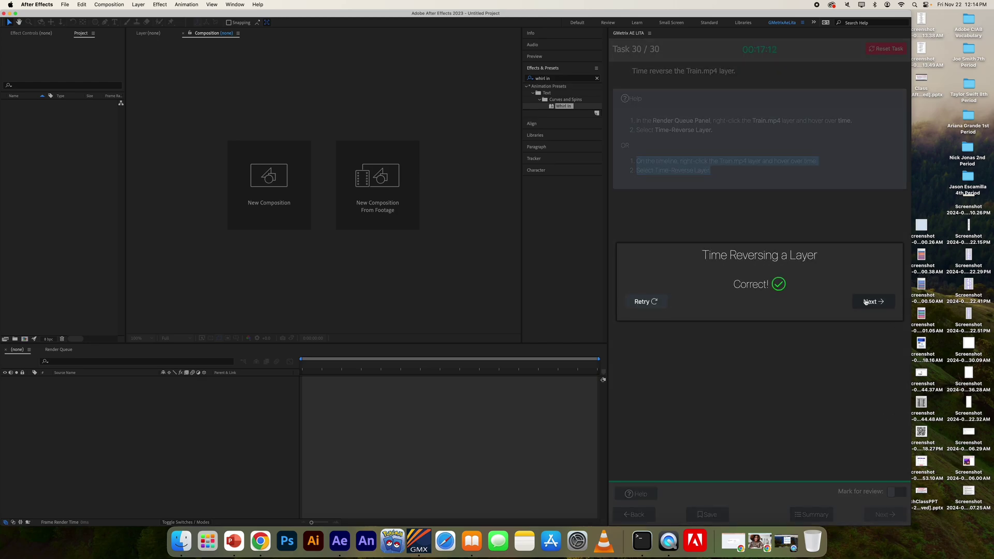
Open the exam summary and submit the practice test.
{"action": "left_click", "coordinate": [865, 302]}
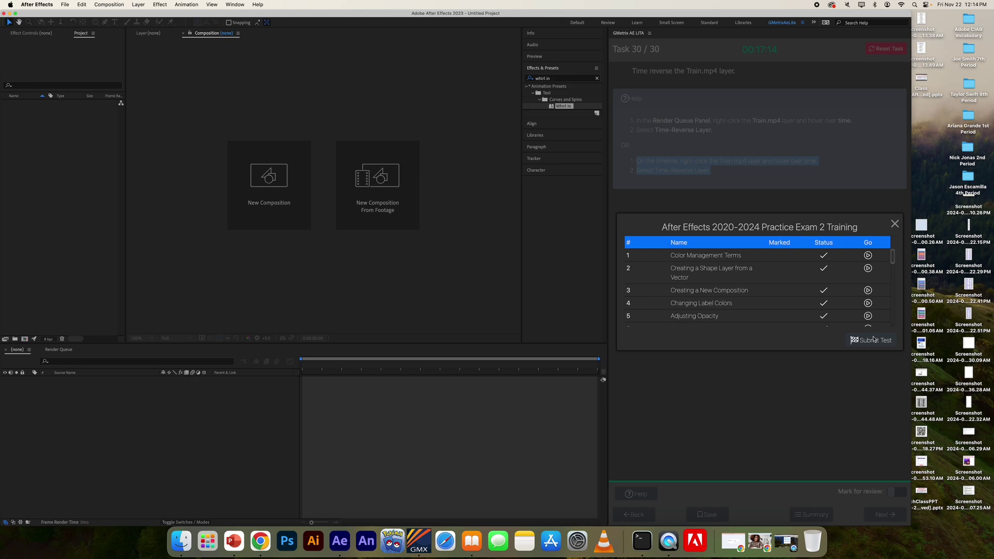
{"action": "left_click", "coordinate": [874, 343]}
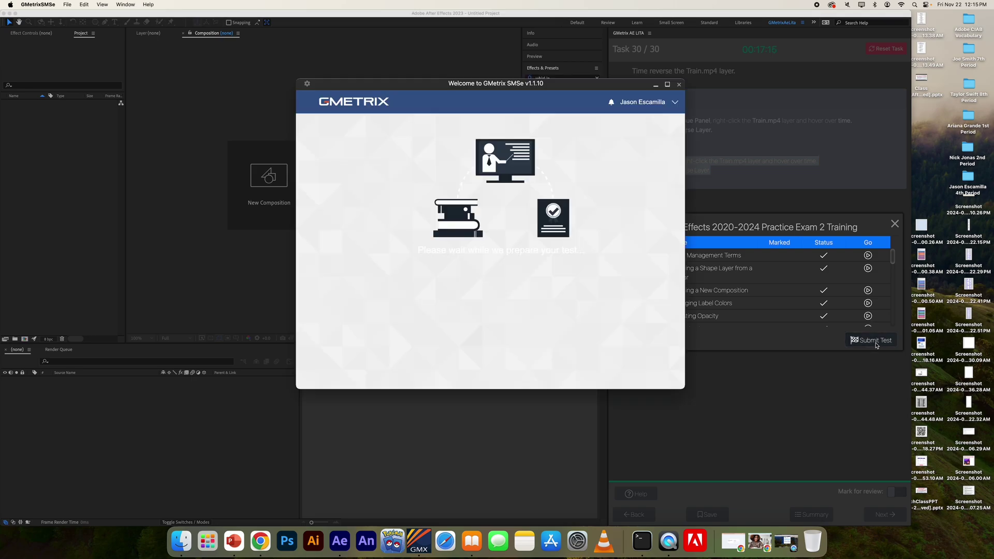